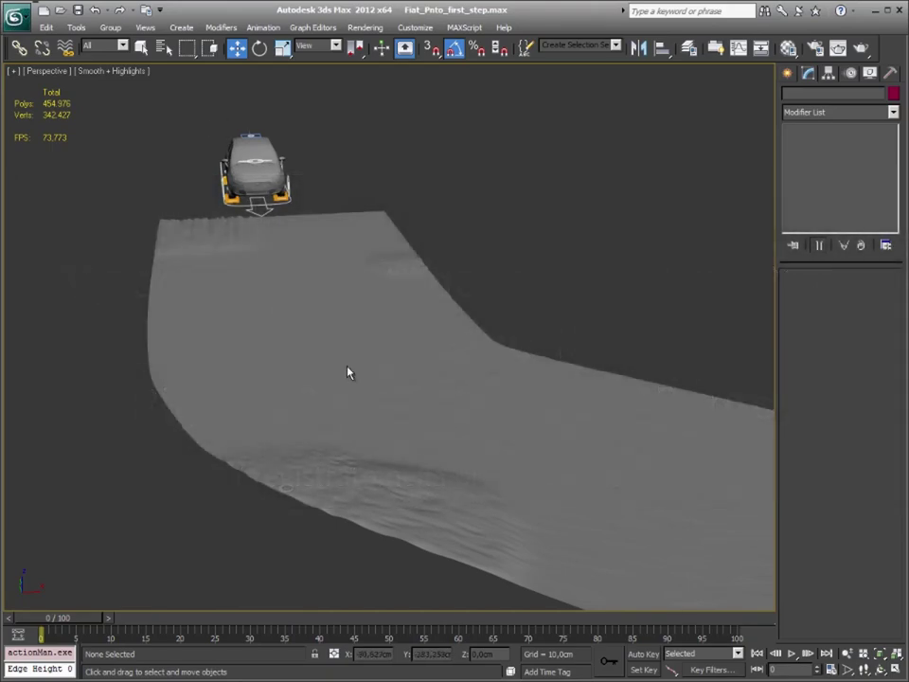
Orbit and pan around the car on the road and open the Layer Manager.
alt+middle_drag(474, 237, 454, 208)
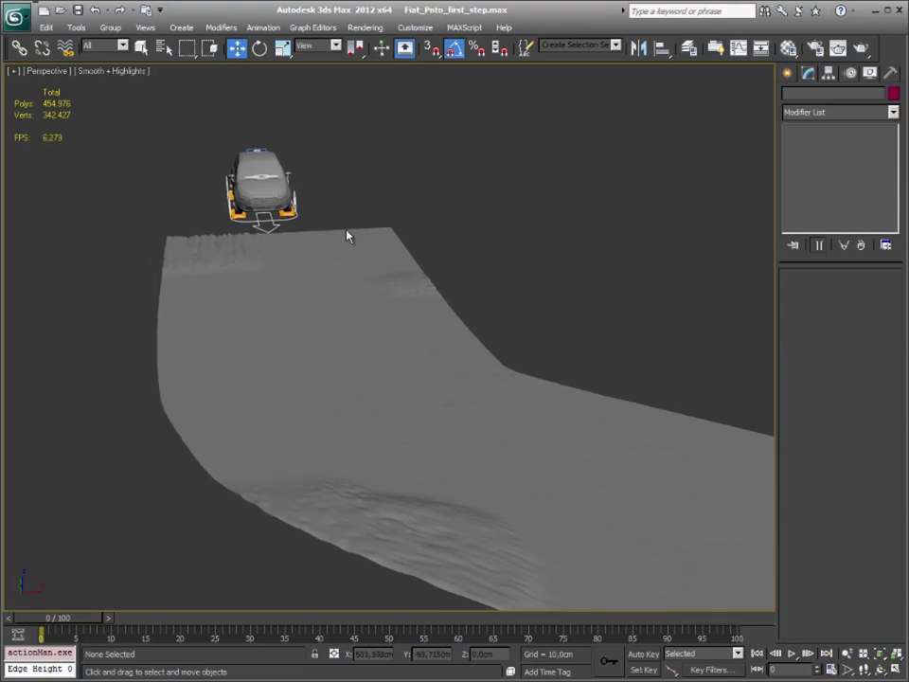
alt+middle_drag(122, 228, 212, 235)
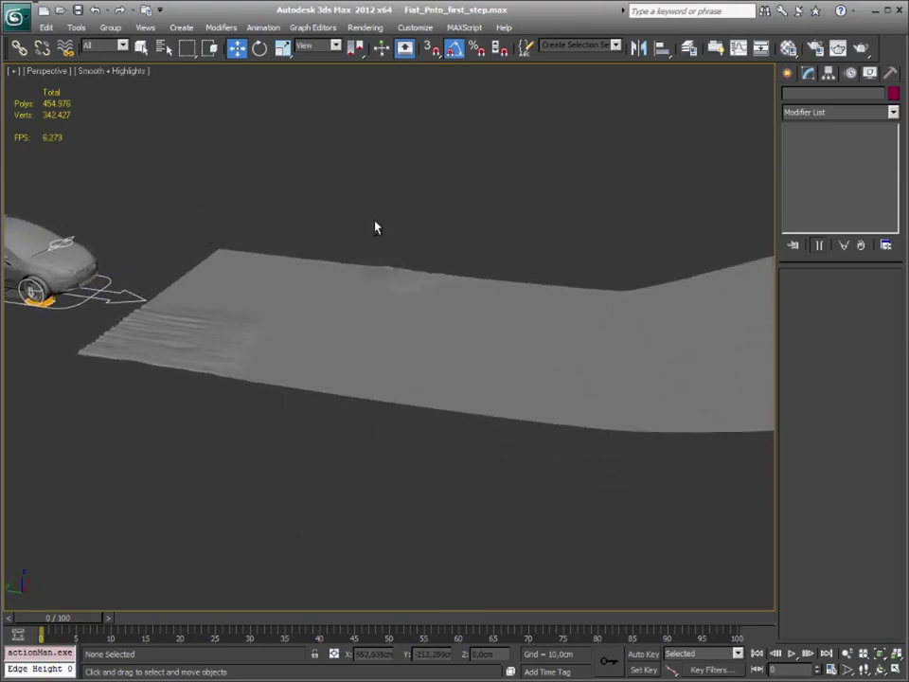
middle_drag(375, 227, 701, 225)
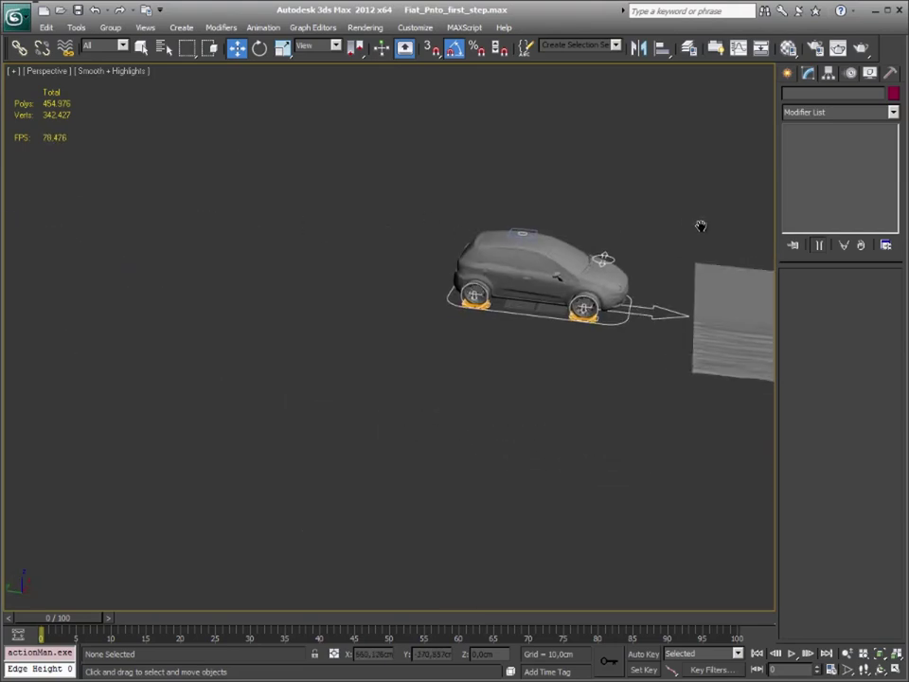
click(688, 47)
middle_drag(604, 354, 330, 531)
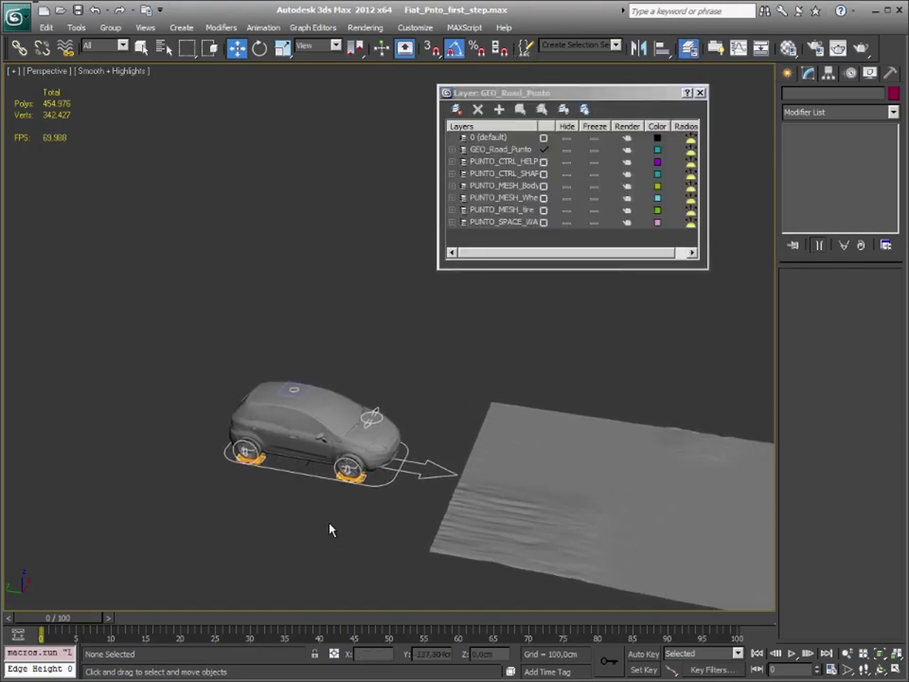
Hide the GEO_Road_Punto layer in the Layer Manager.
scroll(330, 355, up, 3)
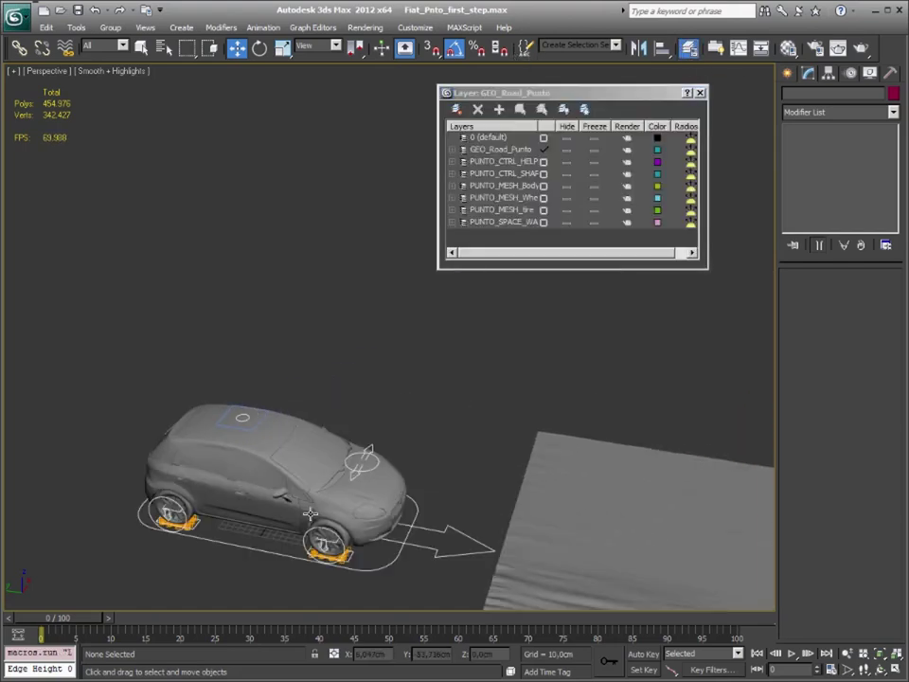
click(566, 149)
middle_drag(549, 457, 553, 386)
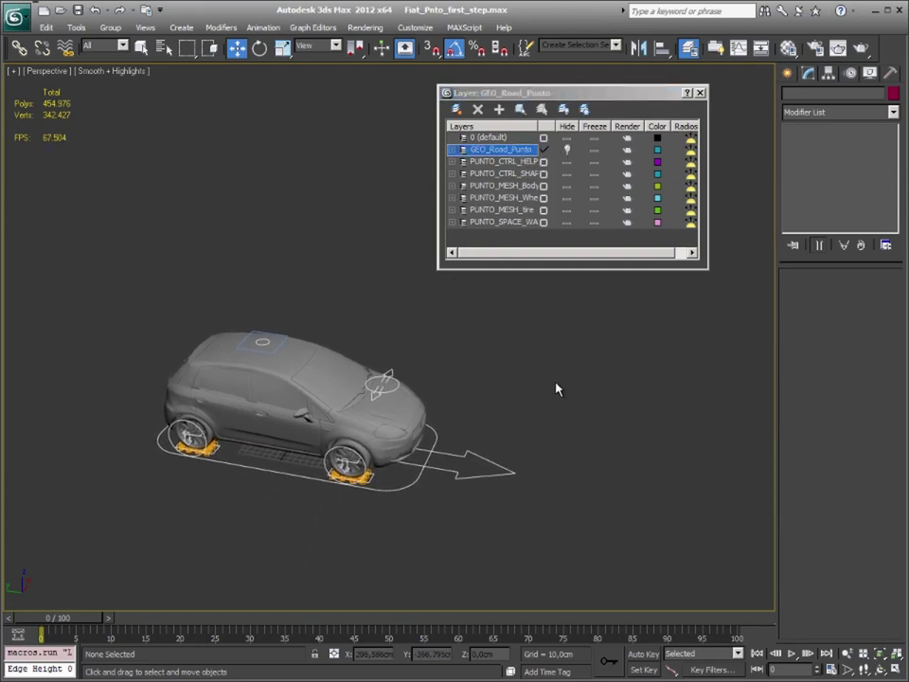
Show wireframe with edged faces and zoom to a three-quarter front view of the car.
key(F3)
middle_drag(472, 413, 558, 364)
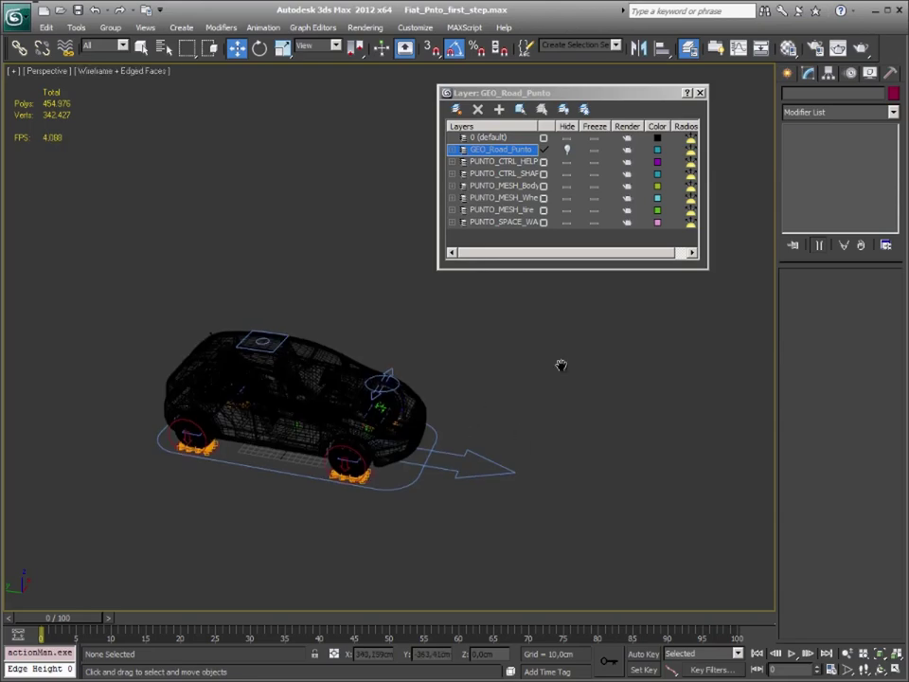
scroll(514, 432, up, 5)
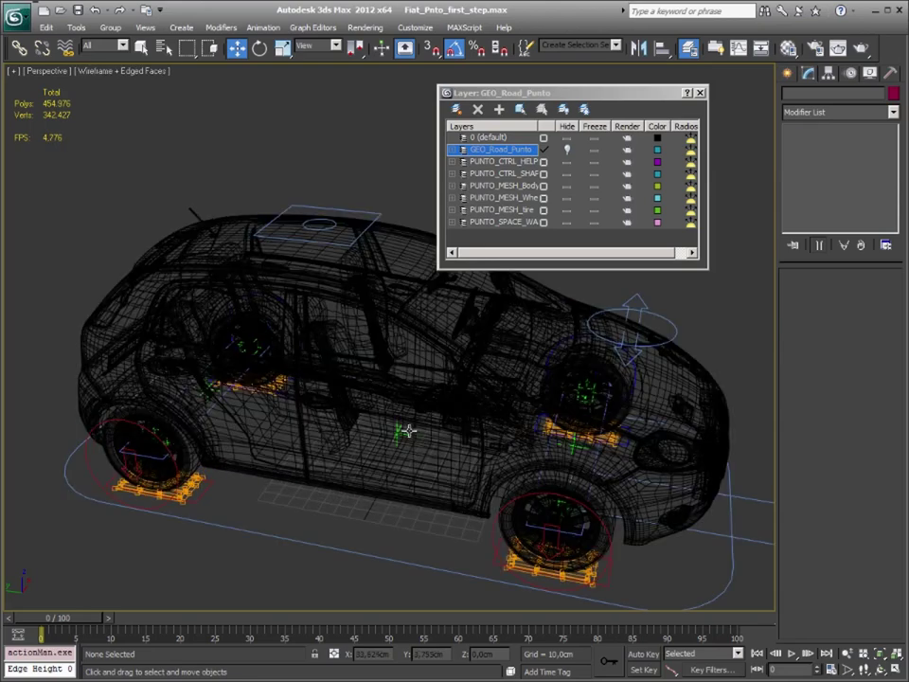
scroll(404, 430, up, 1)
alt+middle_drag(428, 407, 398, 402)
Create a point helper, Point001, beside the car.
click(787, 73)
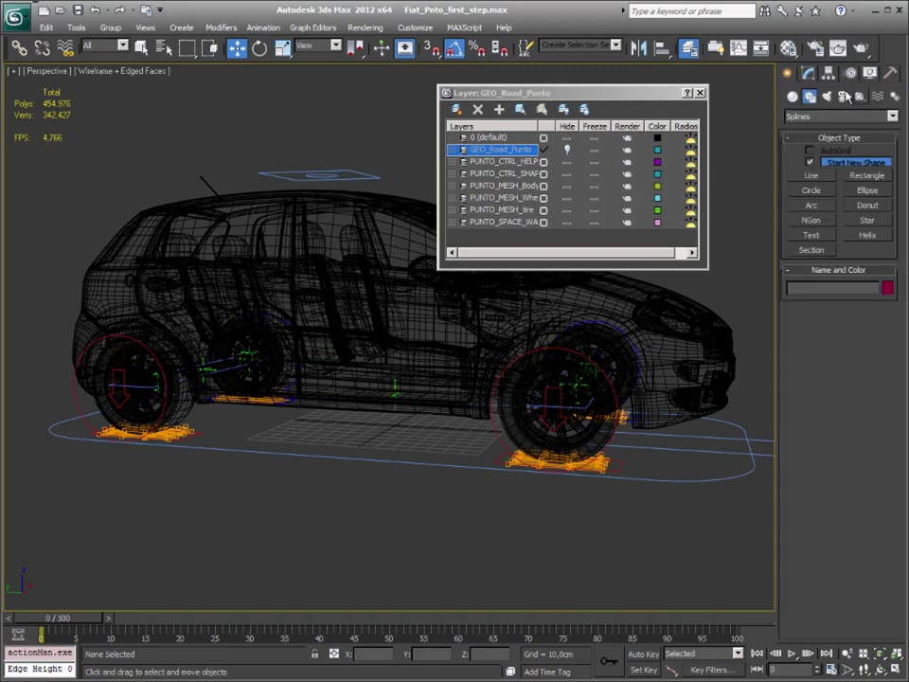
click(859, 96)
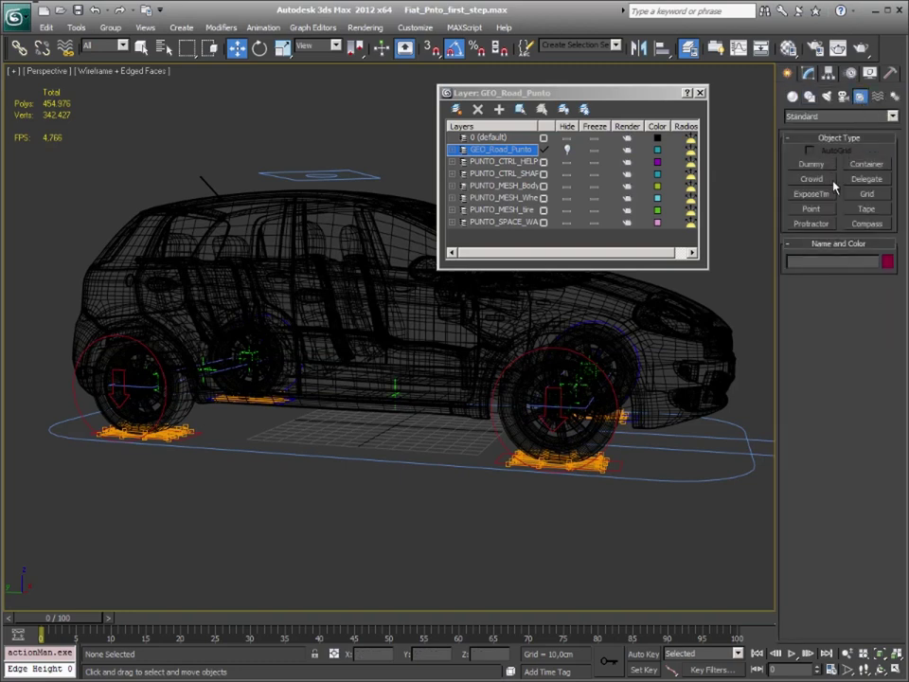
click(827, 210)
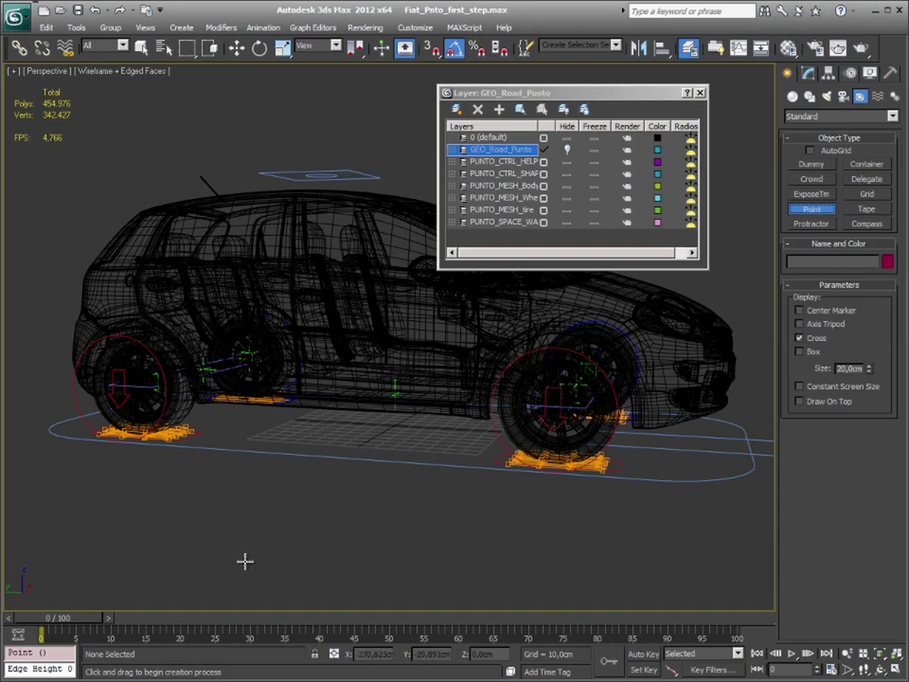
click(243, 557)
mouse_move(408, 495)
alt+middle_down()
mouse_move(375, 527)
mouse_move(428, 519)
alt+middle_up()
scroll(290, 509, down, 3)
alt+middle_drag(274, 511, 328, 496)
Move Point001 into the PUNTO_CTRL_HELPER layer and pick the car's control shape as align target.
key(w)
drag(304, 553, 213, 472)
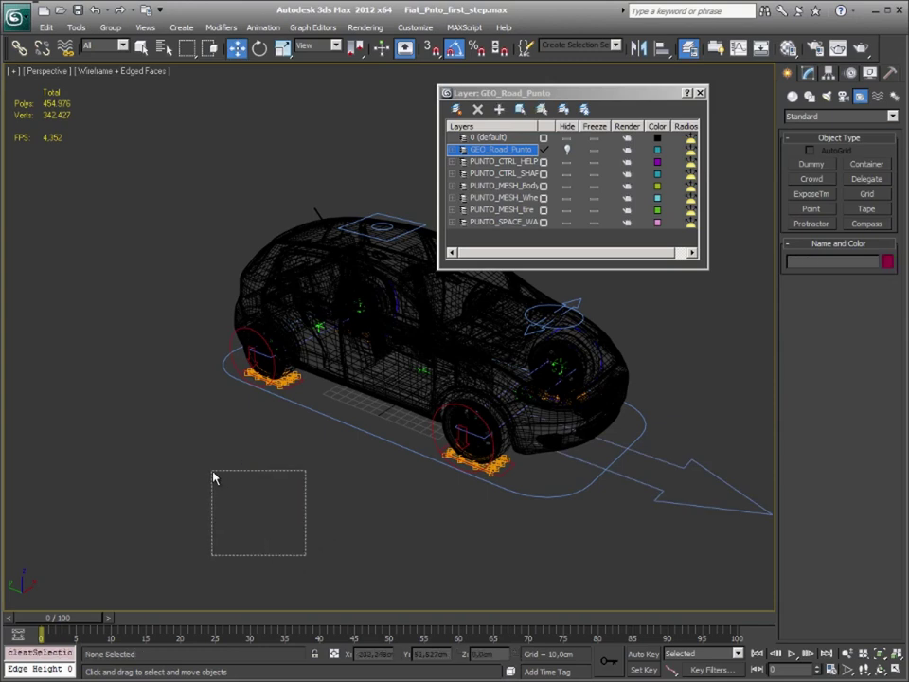
click(453, 150)
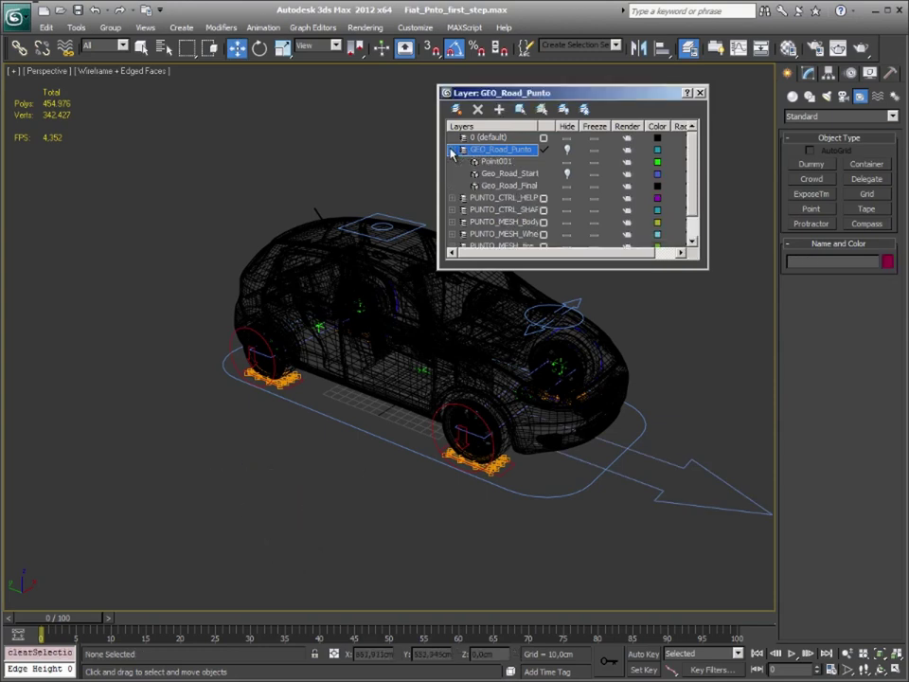
click(502, 161)
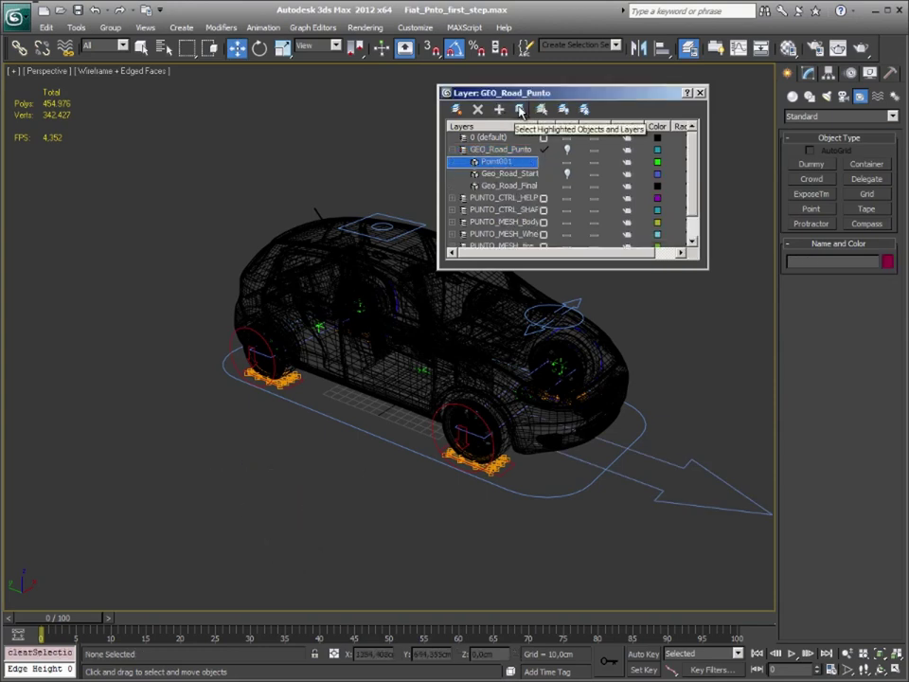
click(519, 109)
click(504, 198)
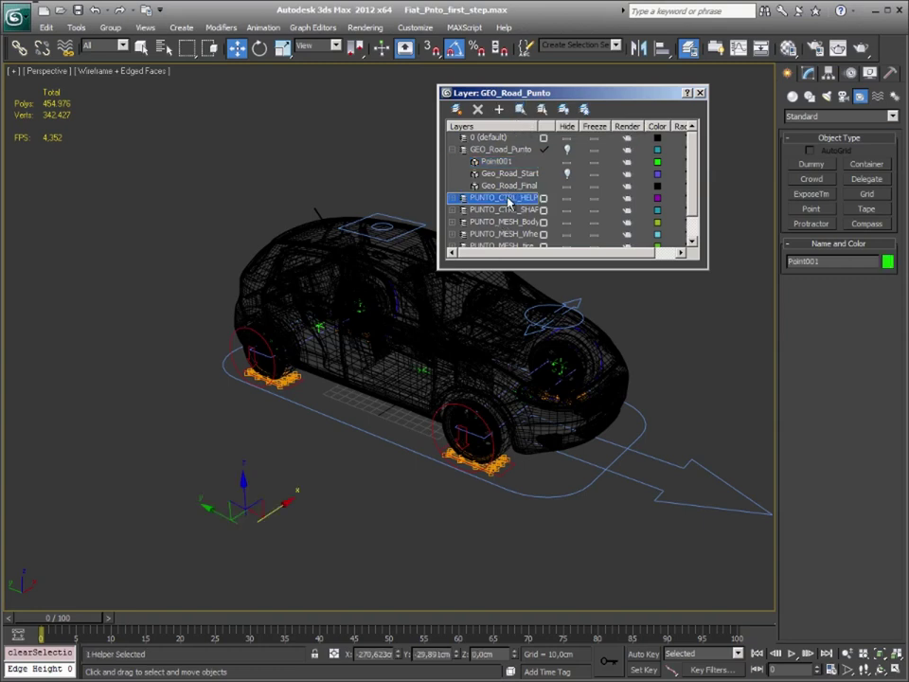
click(499, 110)
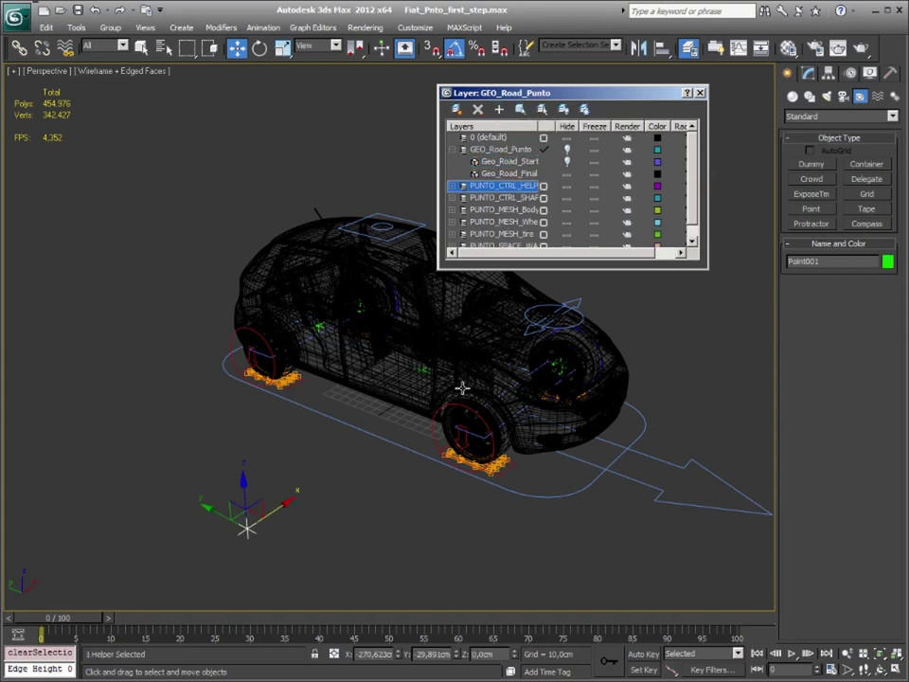
middle_drag(306, 548, 314, 546)
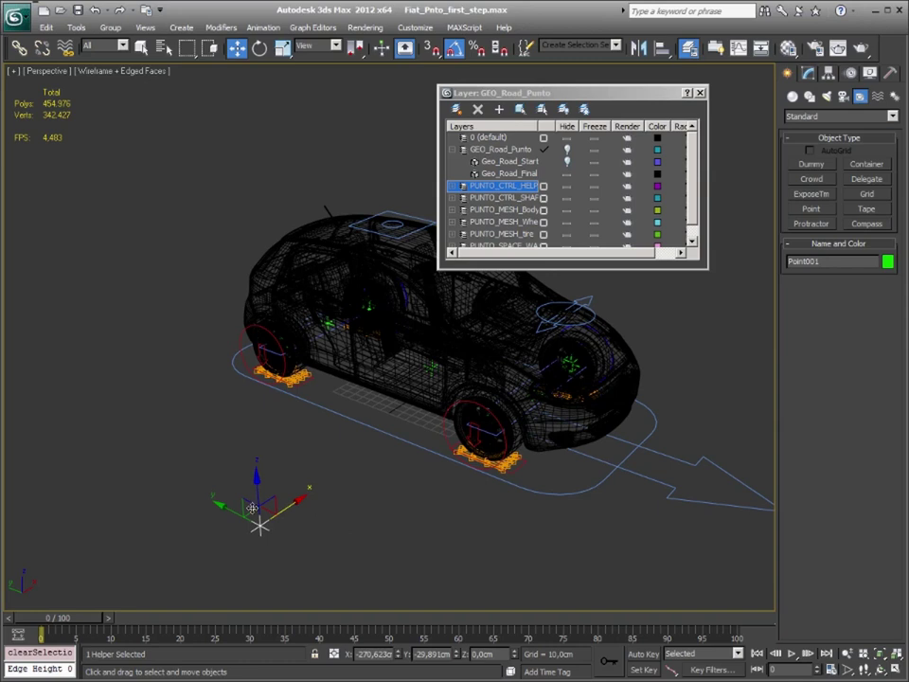
key(alt+a)
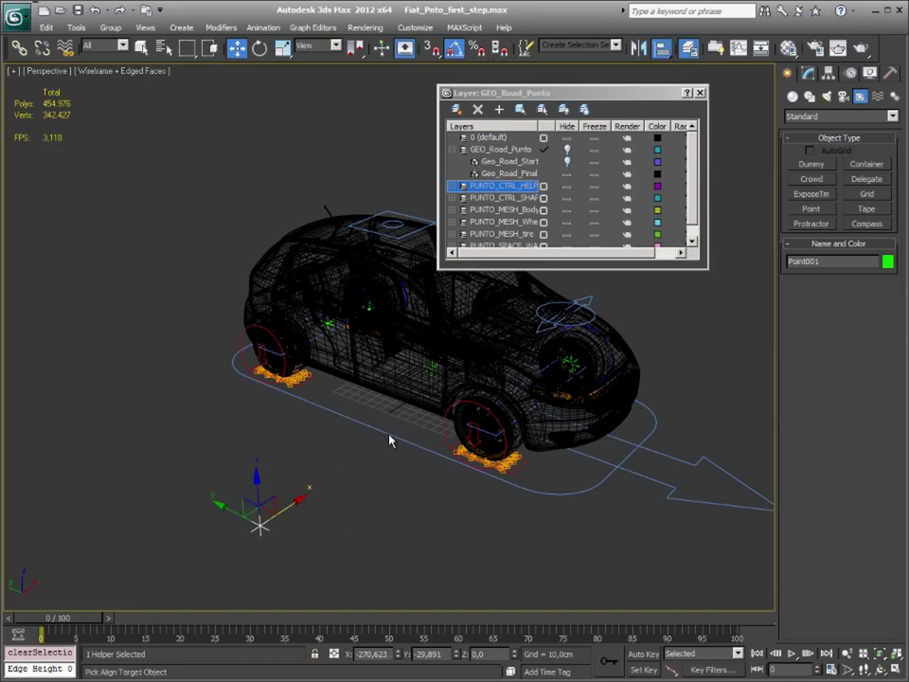
click(382, 438)
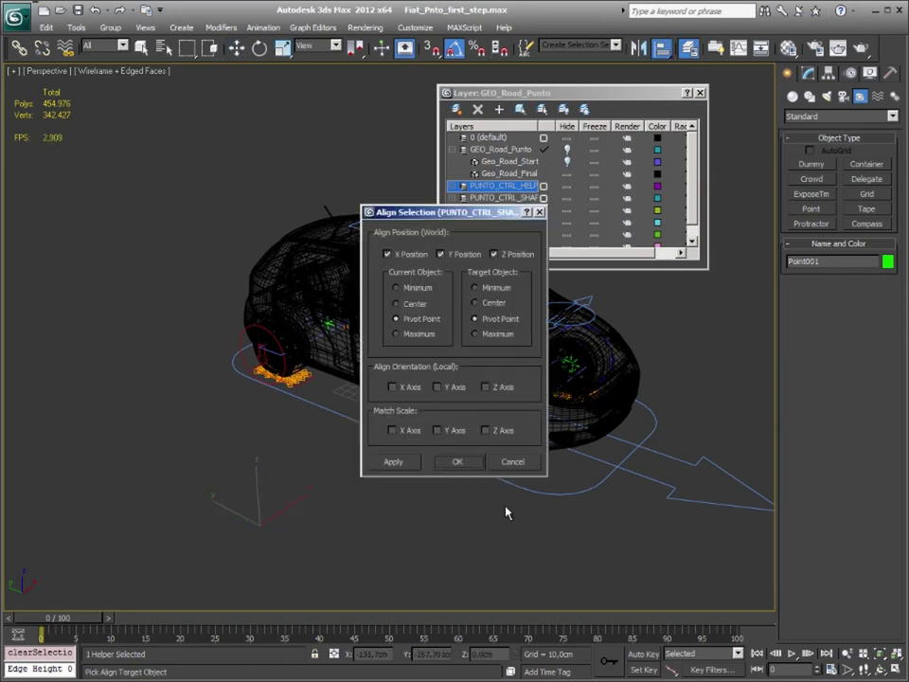
Confirm pivot-to-pivot X/Y/Z alignment and rename the helper PUNTO_CTRL_Helper_Root.
click(470, 464)
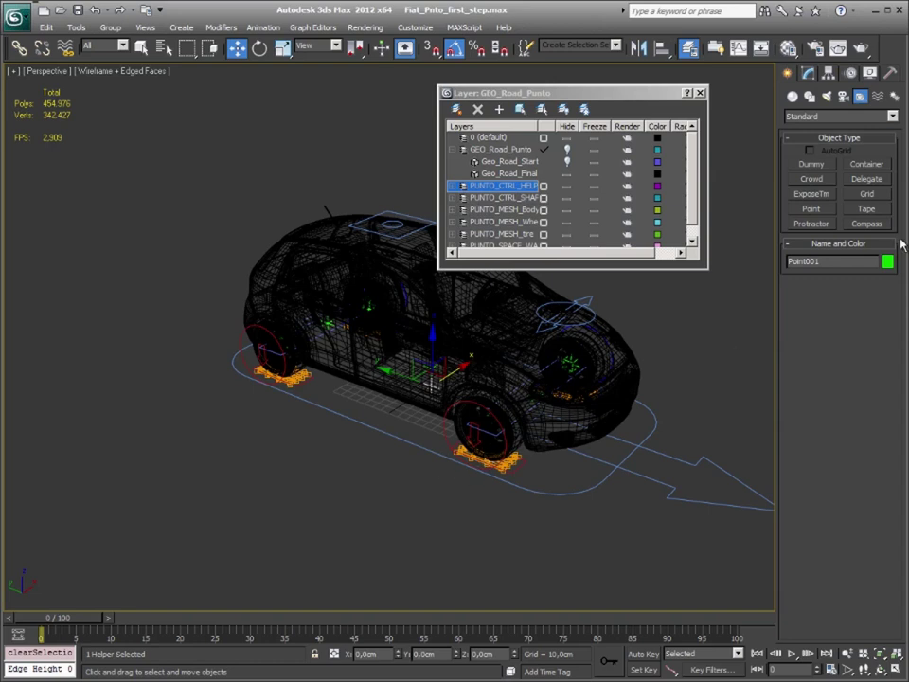
double_click(825, 268)
text(CTR)
key(BackSpace)
key(BackSpace)
key(BackSpace)
text(PUNT)
text(OP)
key(BackSpace)
text(_CT)
text(RL_He)
text(lper_Rp)
text(lot)
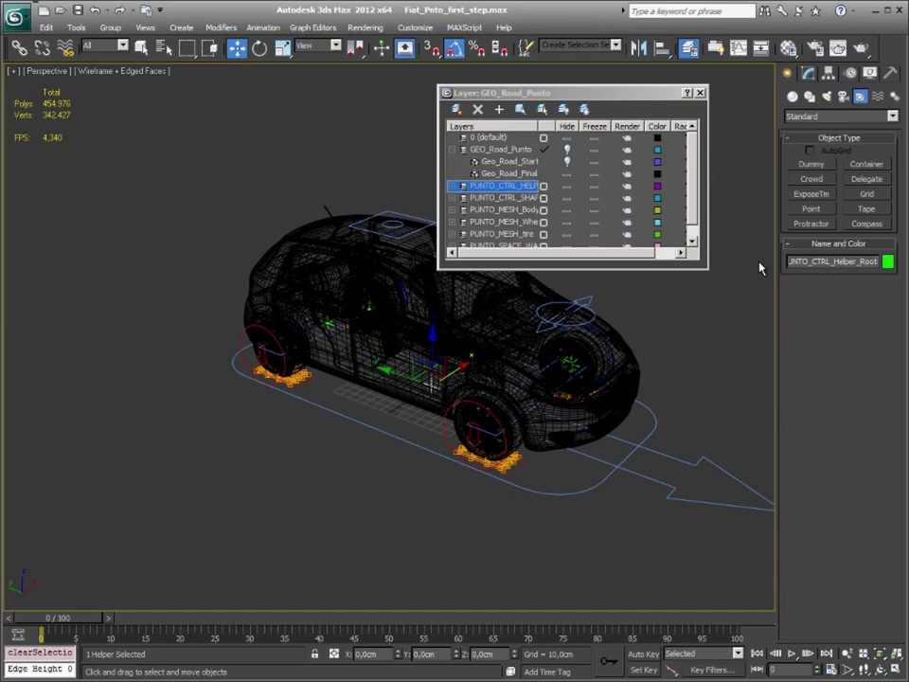
mouse_move(376, 398)
alt+middle_down()
mouse_move(319, 412)
mouse_move(325, 402)
alt+middle_up()
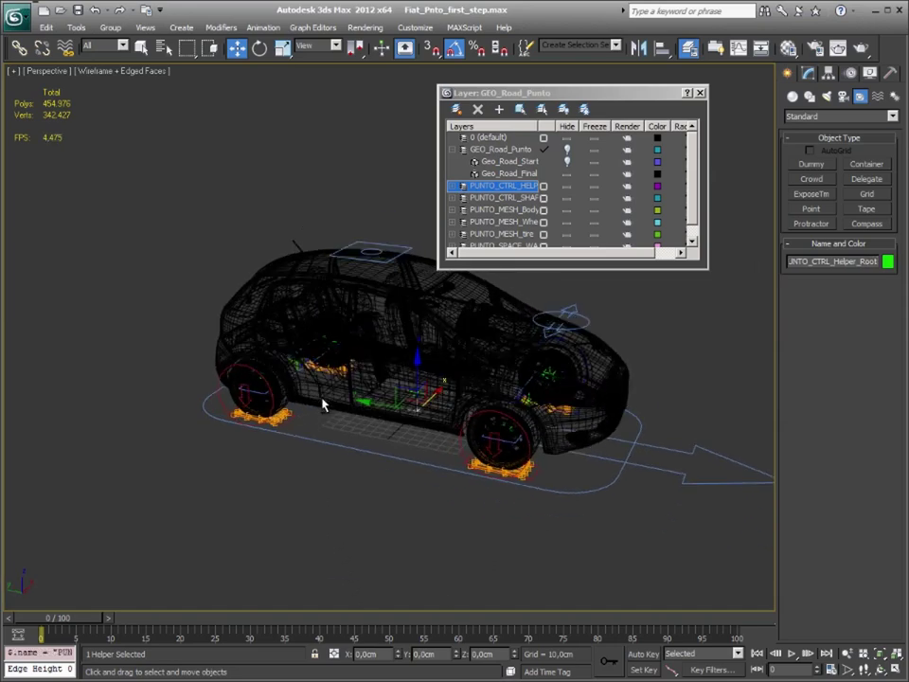
Link the car to PUNTO_CTRL_Helper_Root, test by raising the helper, then undo.
mouse_move(401, 440)
mouse_down()
mouse_move(368, 483)
mouse_move(387, 457)
mouse_up()
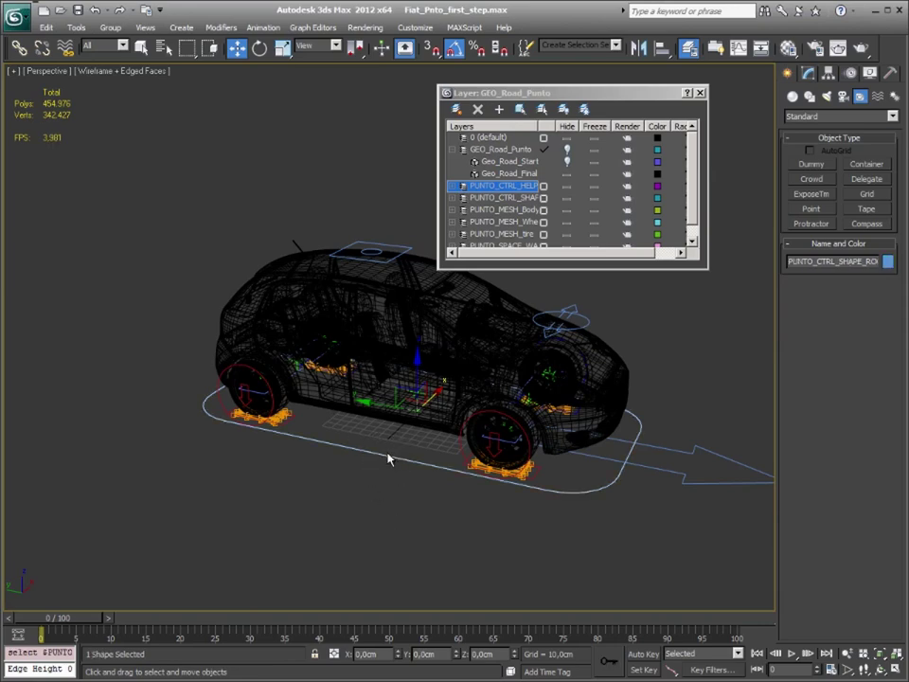
click(19, 46)
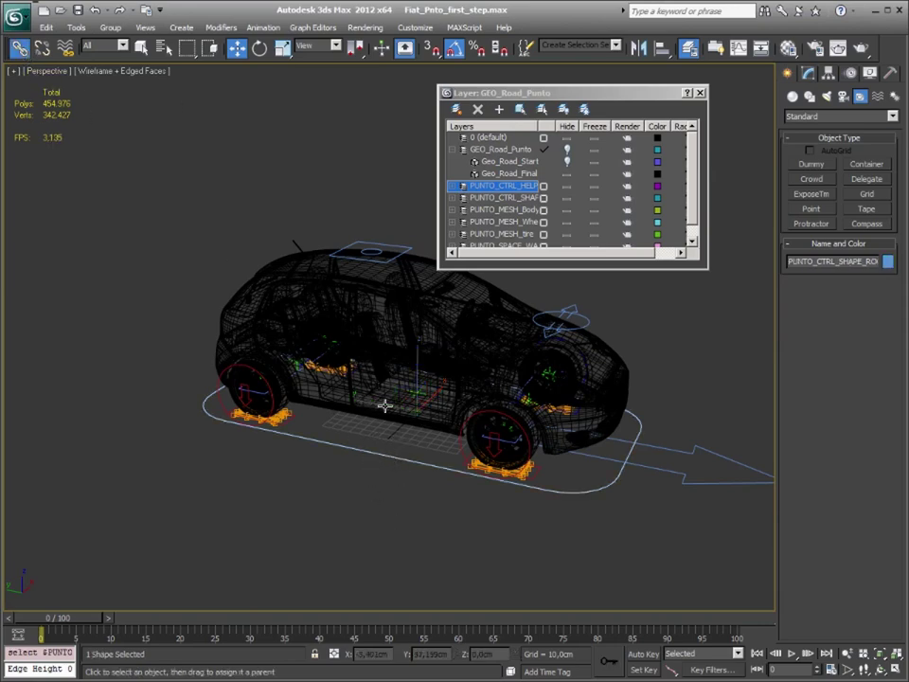
mouse_move(402, 390)
alt+middle_down()
mouse_move(449, 389)
mouse_move(455, 407)
mouse_move(451, 382)
mouse_move(387, 361)
mouse_move(398, 424)
alt+middle_up()
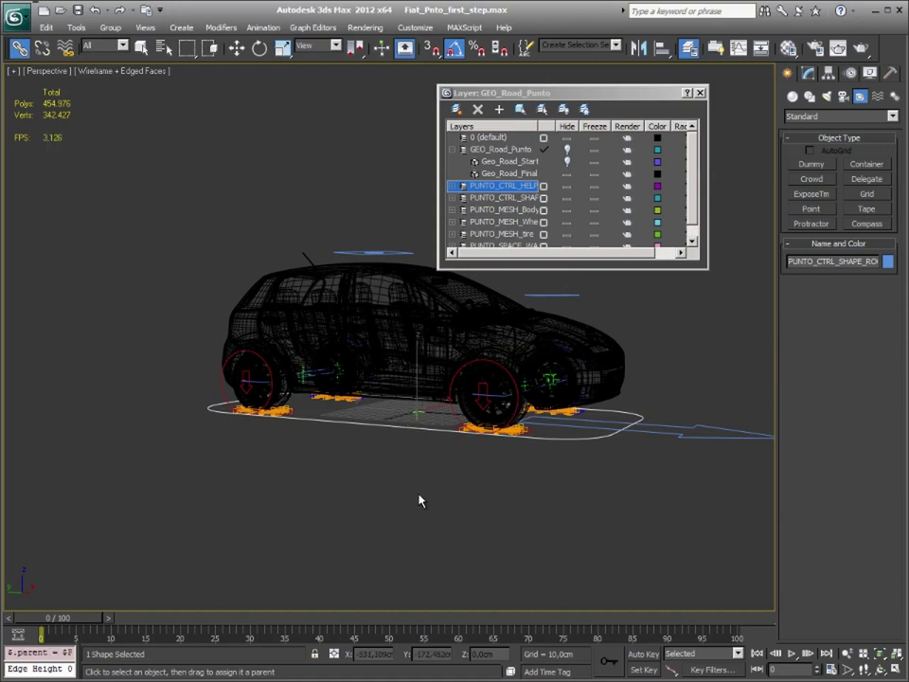
click(422, 493)
click(417, 409)
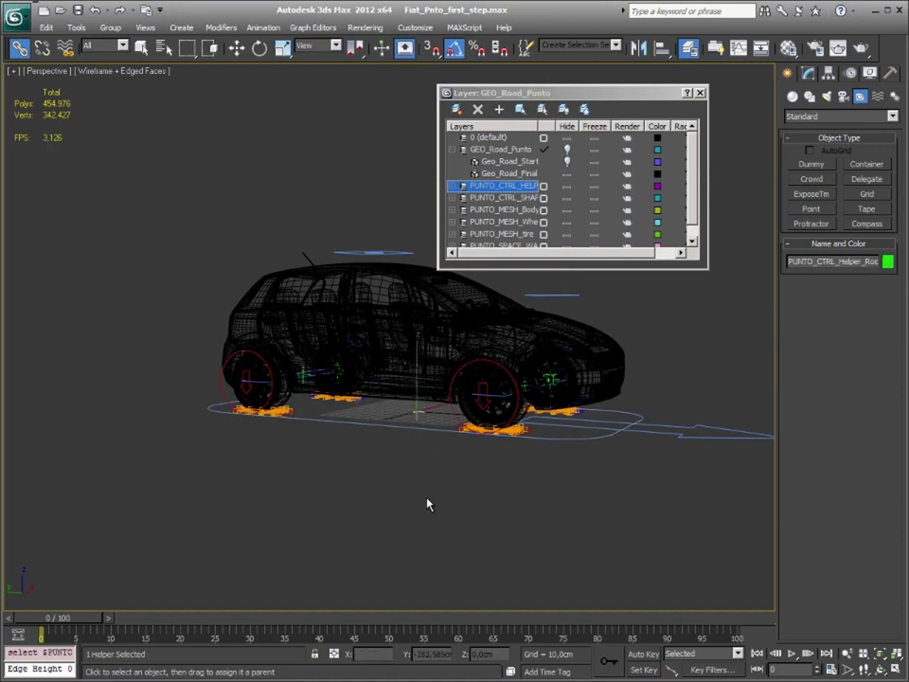
key(w)
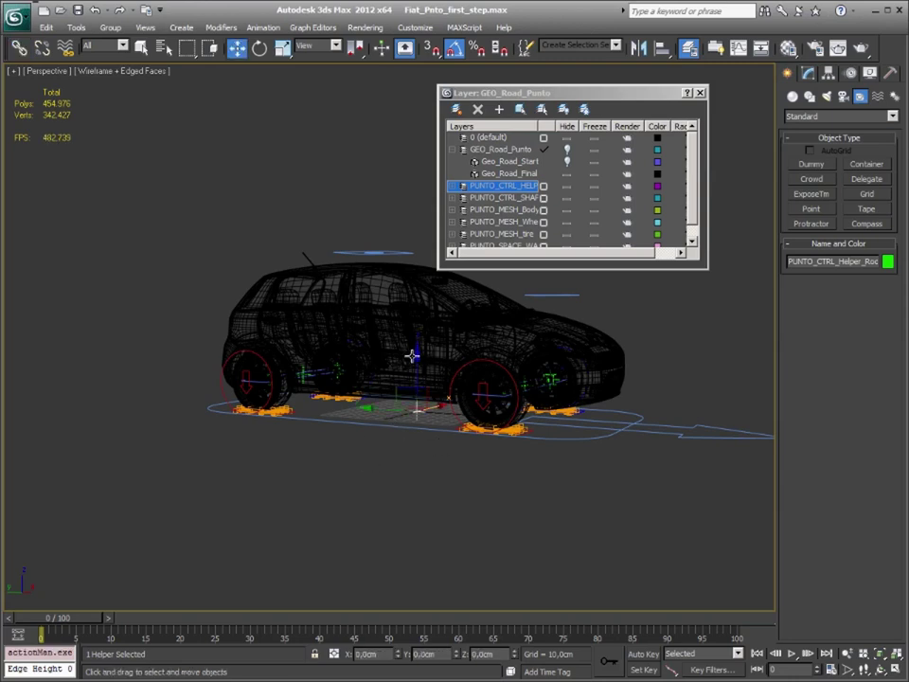
drag(418, 316, 419, 259)
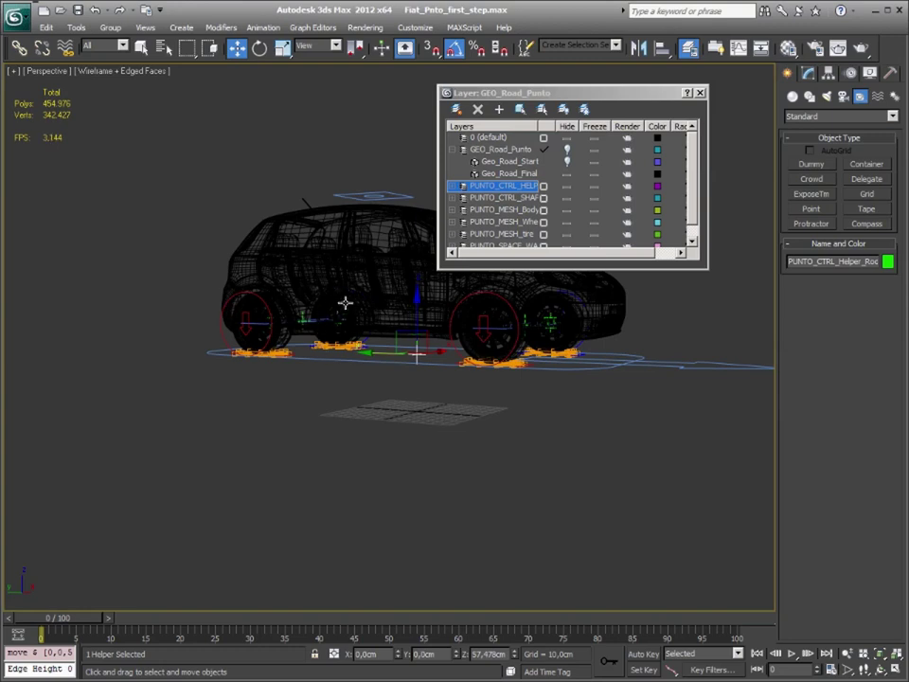
key(ctrl+z)
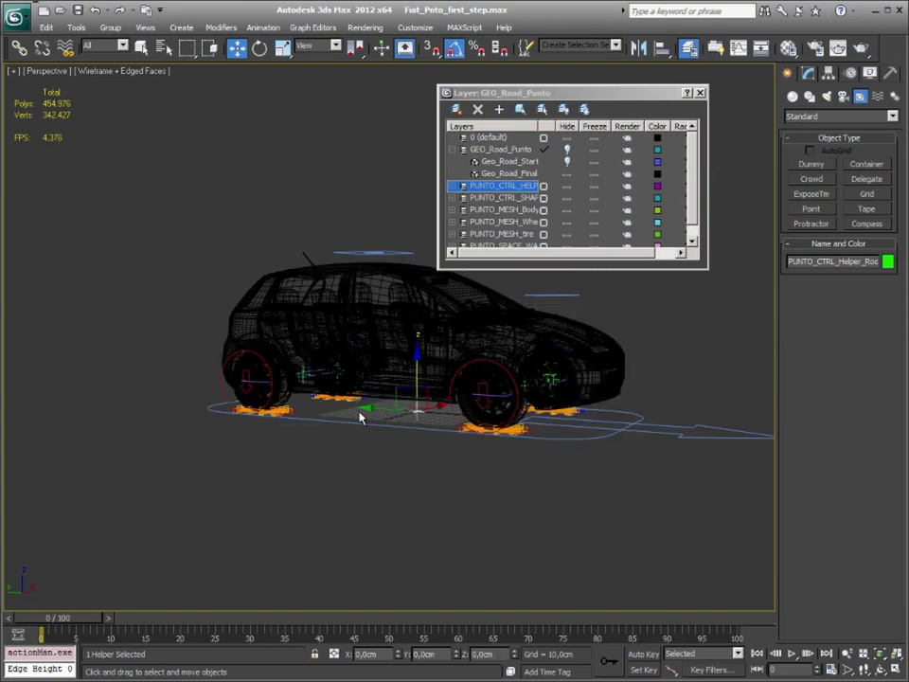
Raise the car's control shape above the ground, then undo and deselect.
drag(340, 463, 374, 437)
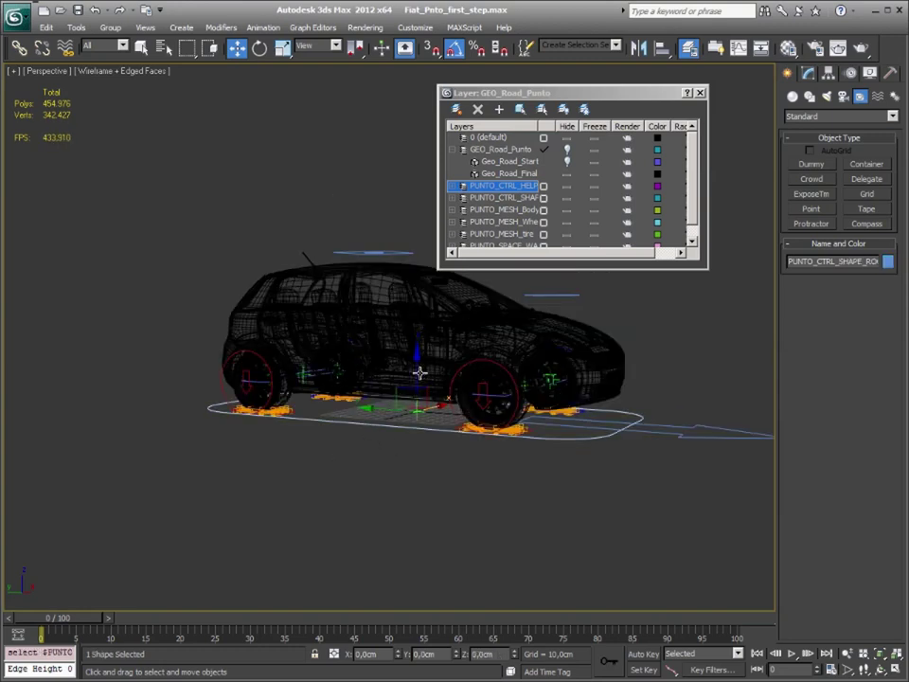
drag(424, 410, 448, 553)
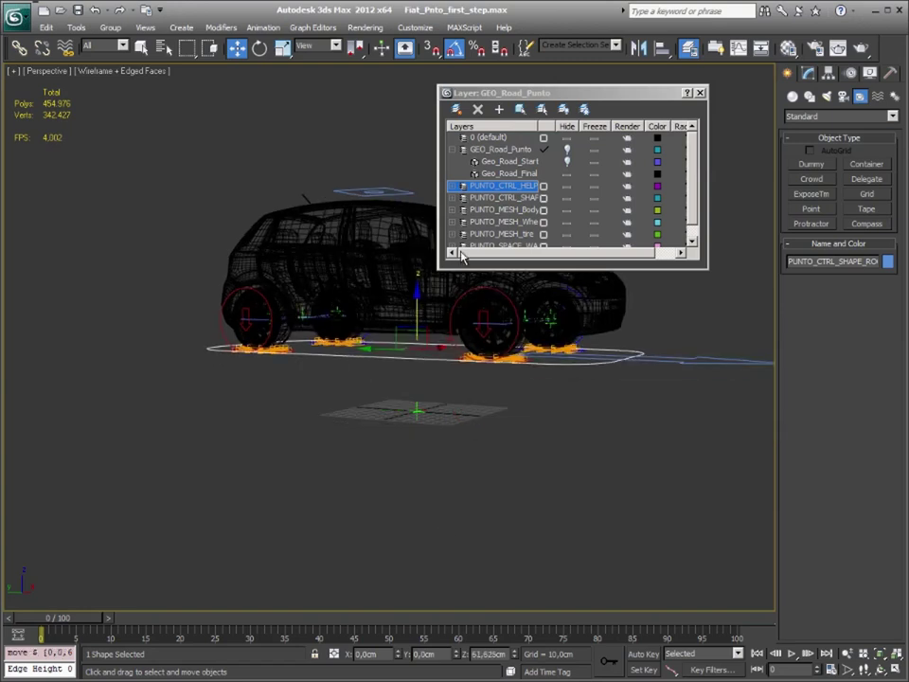
key(ctrl+z)
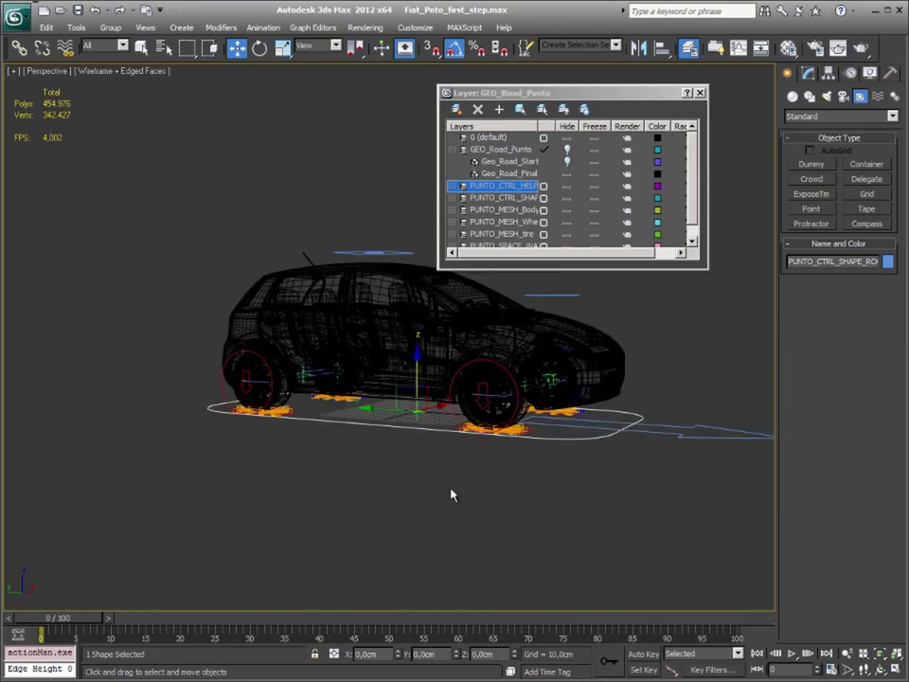
click(450, 493)
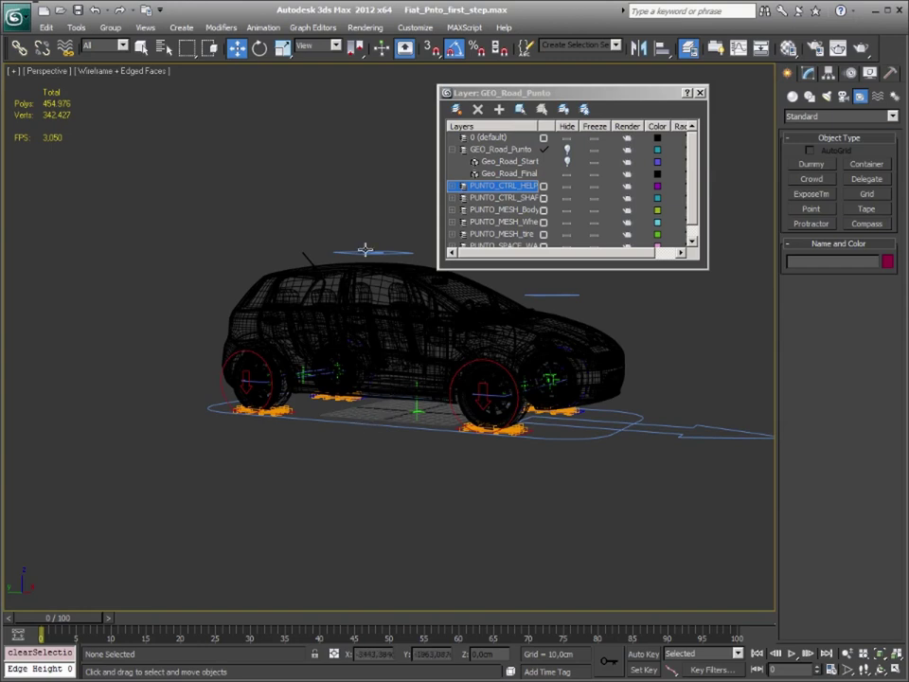
Select the GEO_Road_Punto layer and frame the whole road and car in Top view.
alt+middle_drag(357, 209, 531, 203)
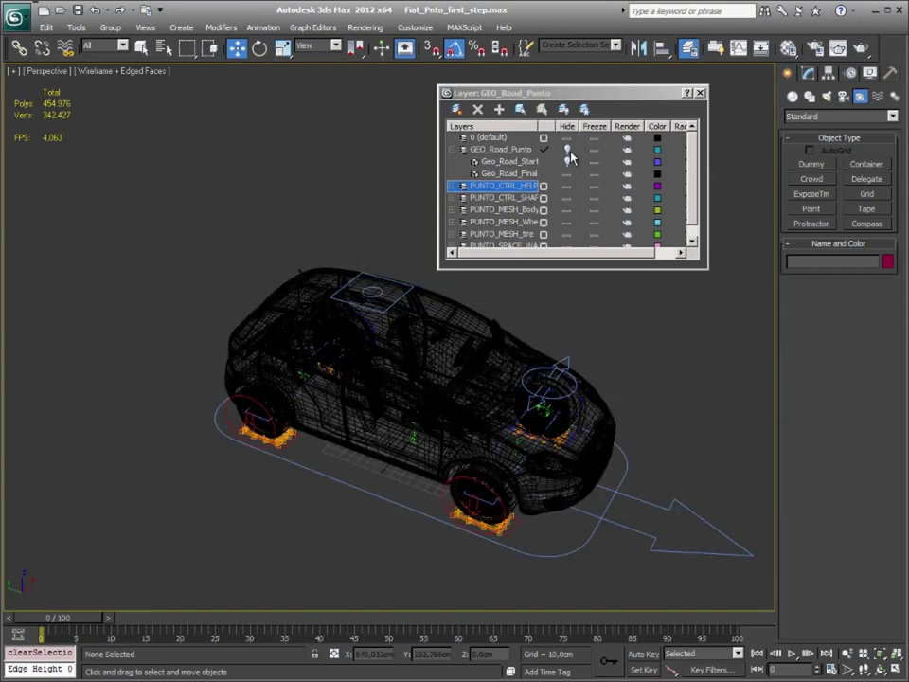
click(500, 149)
middle_drag(602, 389, 543, 379)
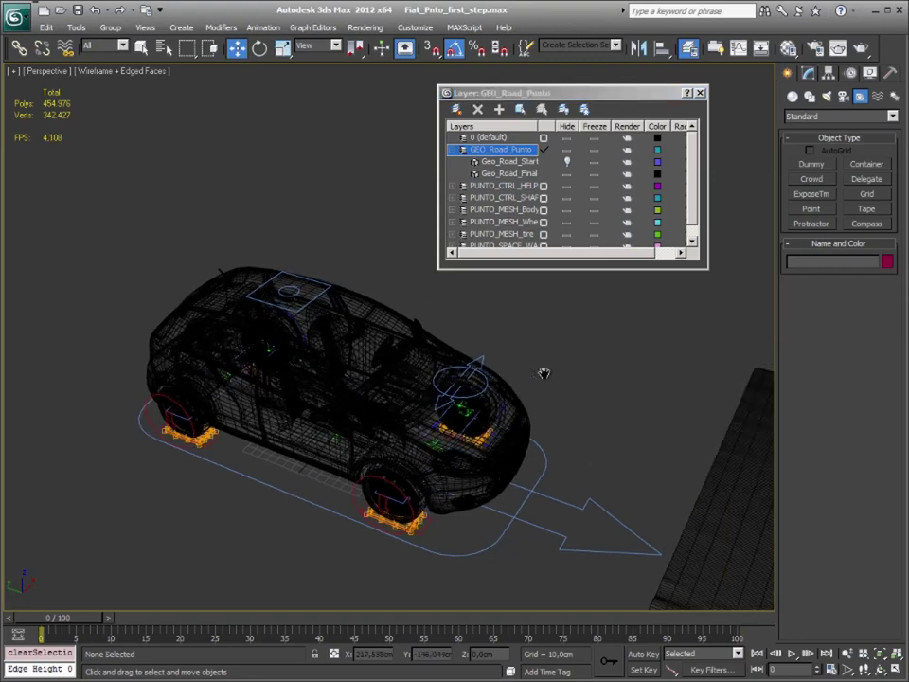
key(t)
scroll(410, 400, down, 3)
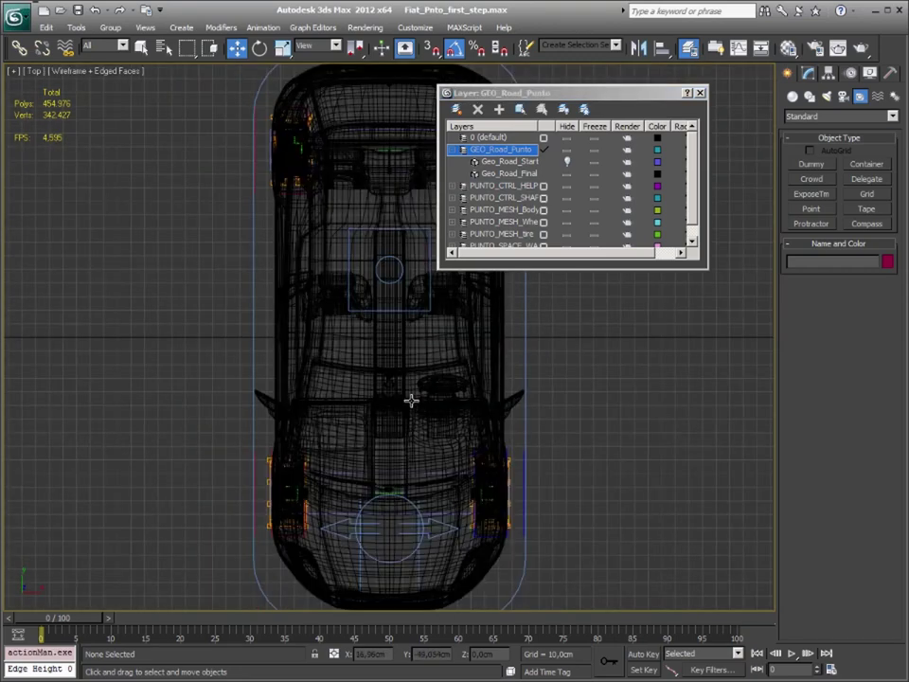
scroll(411, 400, down, 3)
scroll(410, 400, down, 3)
mouse_move(480, 355)
middle_down()
mouse_move(276, 311)
mouse_move(269, 286)
middle_up()
scroll(263, 381, up, 2)
scroll(268, 376, down, 2)
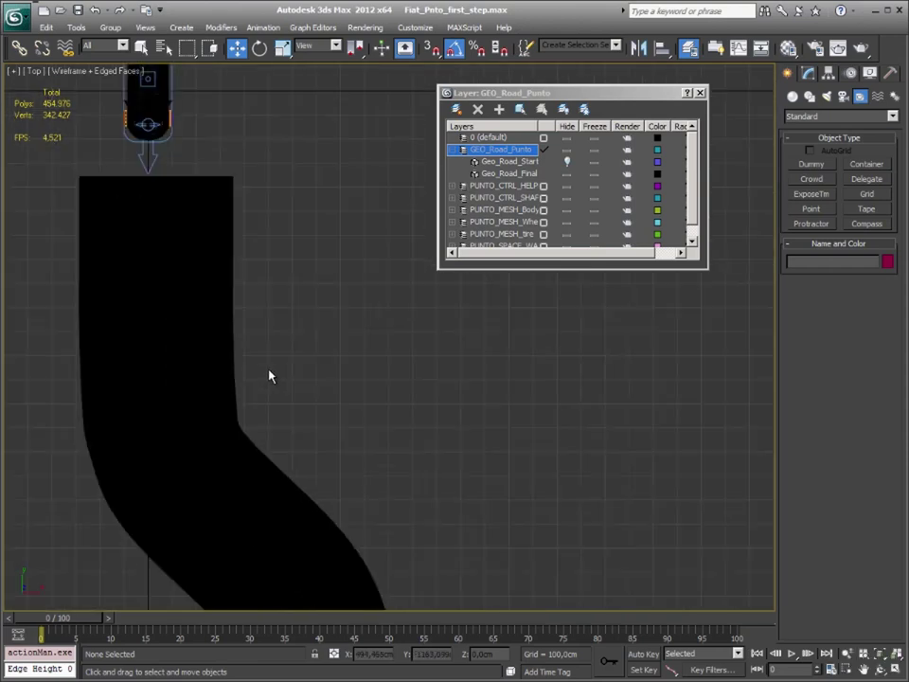
middle_drag(307, 346, 277, 328)
scroll(304, 275, down, 1)
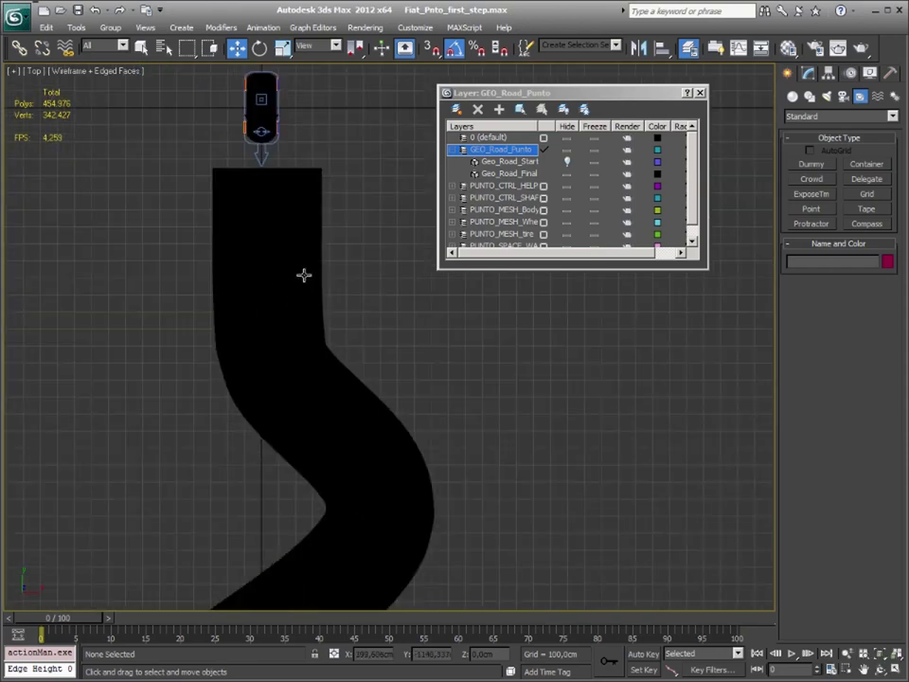
mouse_move(563, 468)
middle_down()
mouse_move(598, 361)
mouse_move(579, 428)
middle_up()
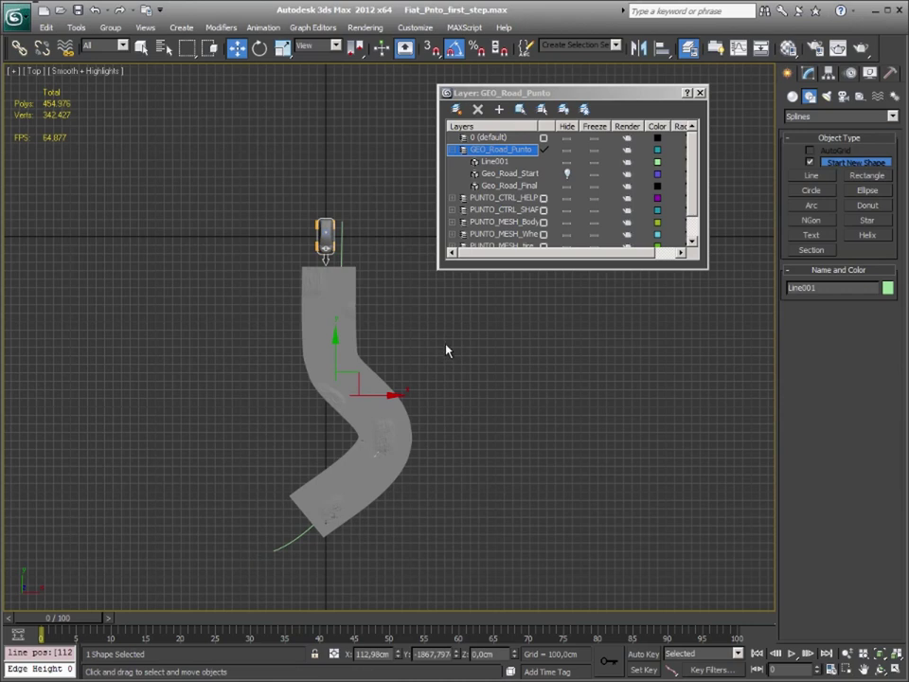
Check Line001 in Front view, return to Top, and enter Vertex sub-object mode.
key(f)
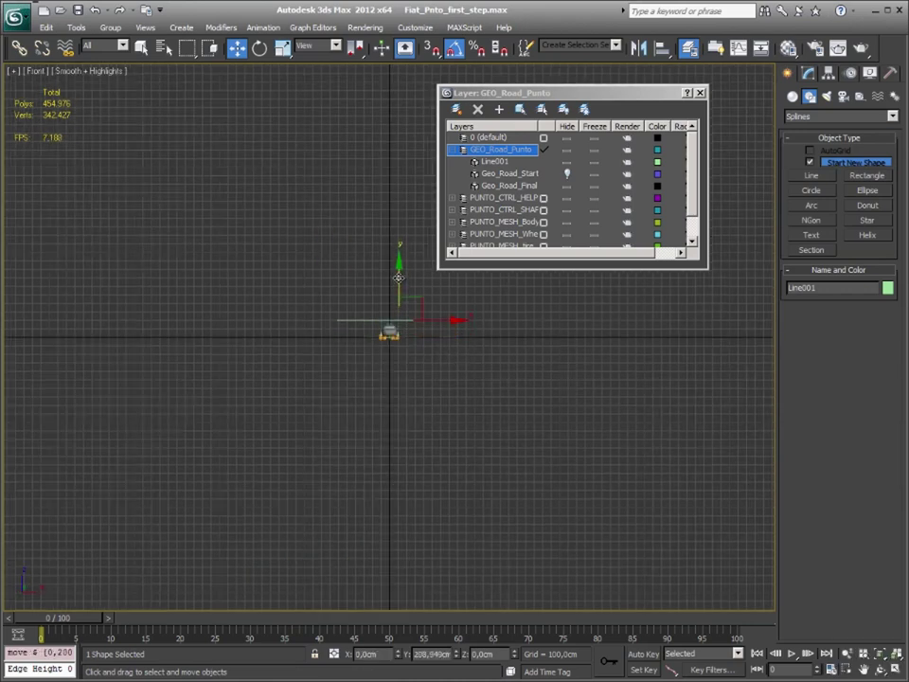
key(t)
middle_drag(486, 509, 491, 346)
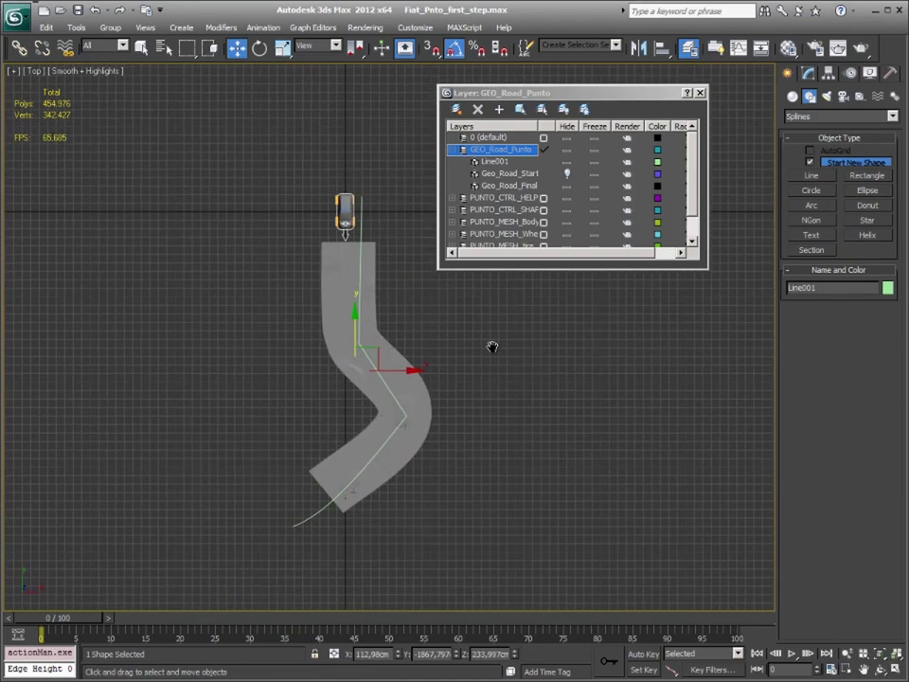
click(808, 73)
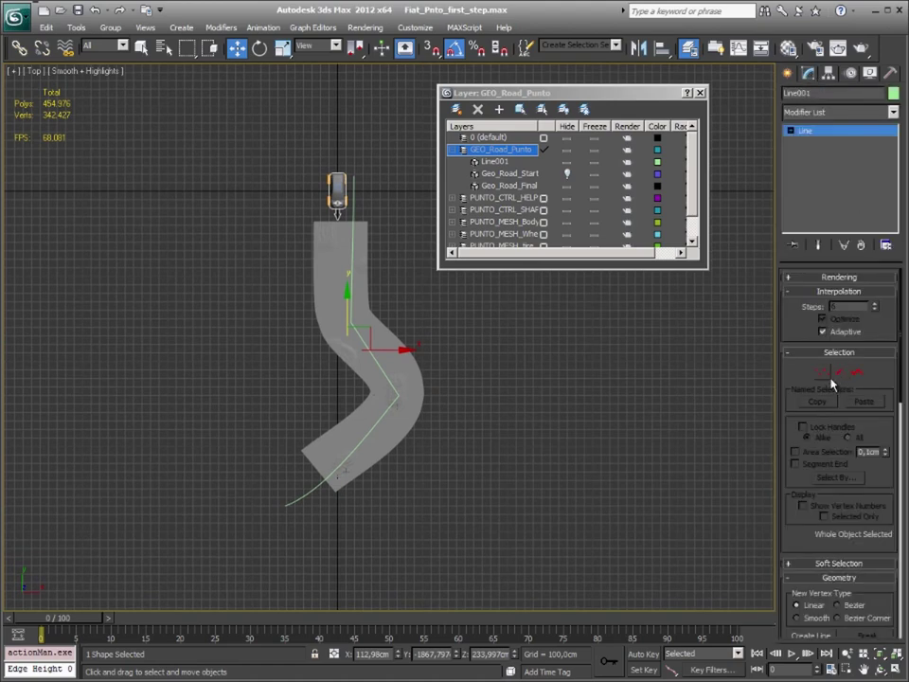
key(1)
scroll(348, 343, up, 4)
Convert the spline's corner vertices to Bezier.
drag(327, 301, 244, 360)
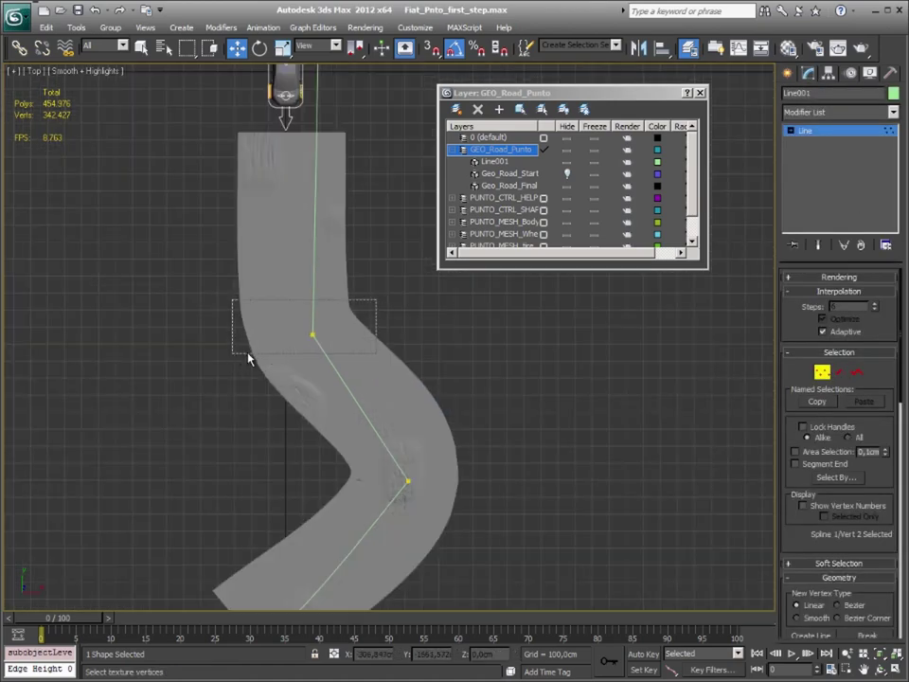
middle_drag(533, 363, 517, 284)
right_click(481, 323)
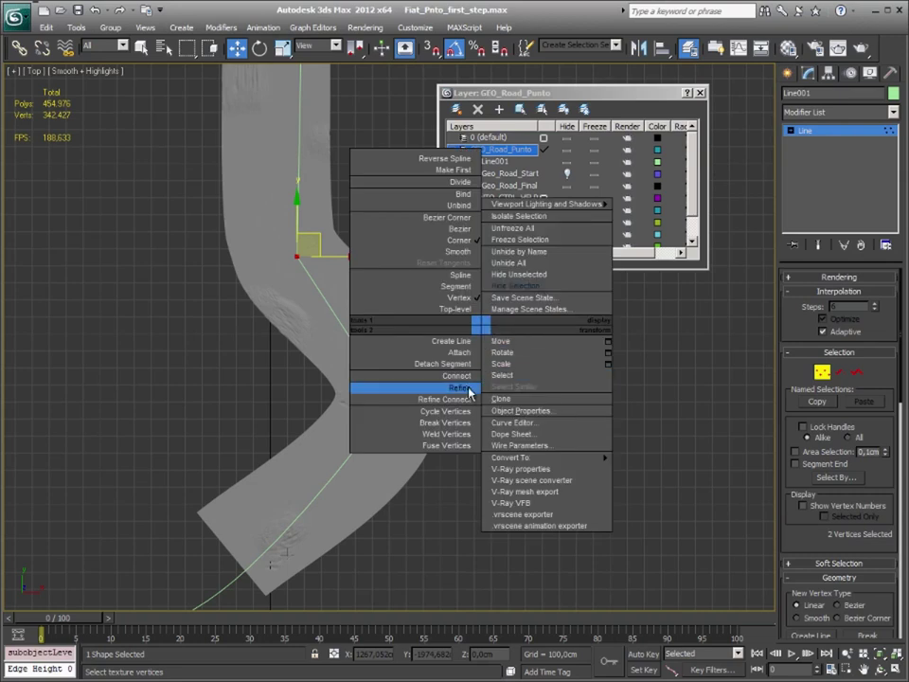
click(470, 235)
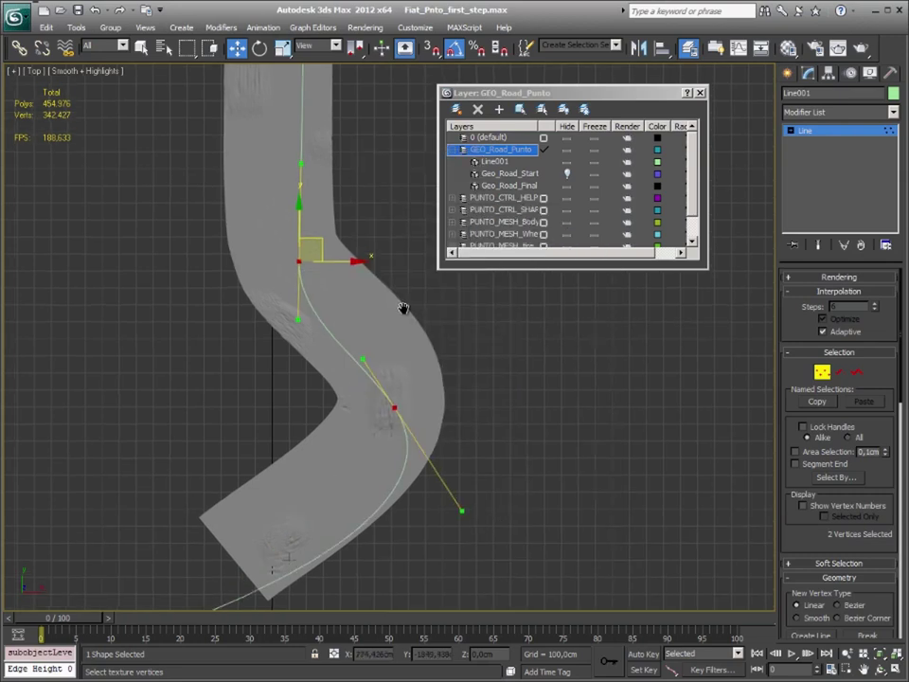
scroll(547, 371, up, 3)
click(480, 462)
Move the spline's top vertex up the road onto the car's front.
middle_drag(372, 296, 386, 381)
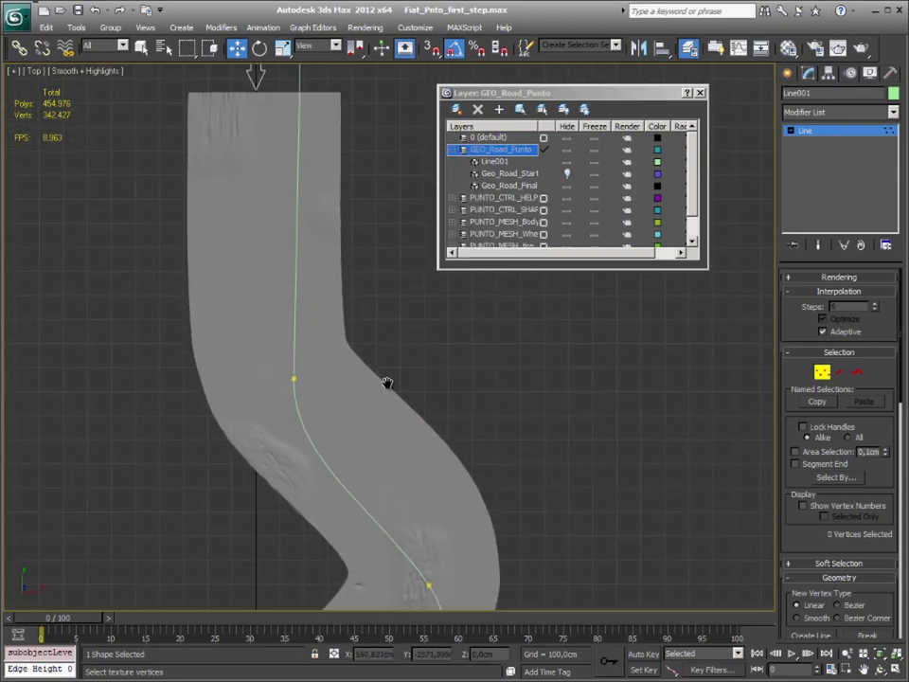
drag(380, 304, 265, 407)
middle_drag(323, 339, 331, 346)
drag(318, 383, 303, 327)
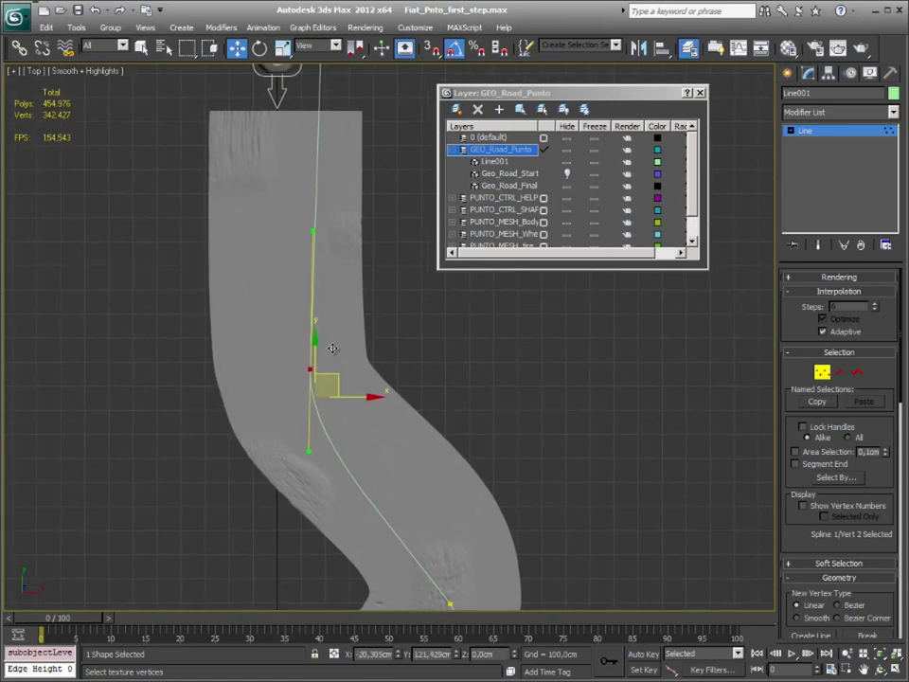
middle_drag(371, 155, 367, 199)
drag(300, 563, 311, 227)
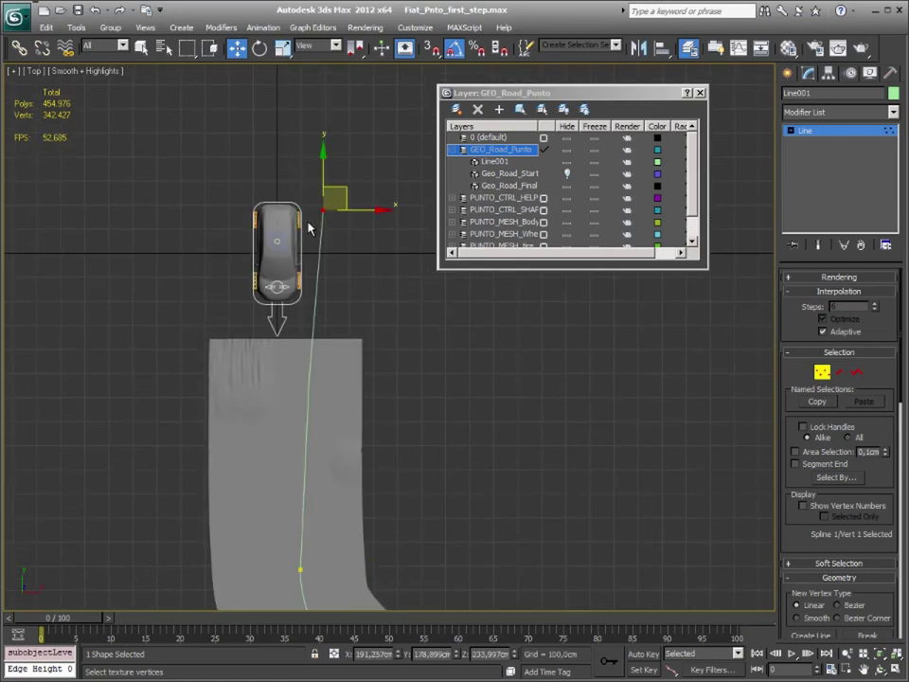
scroll(335, 217, up, 3)
middle_drag(336, 202, 386, 302)
drag(310, 179, 260, 177)
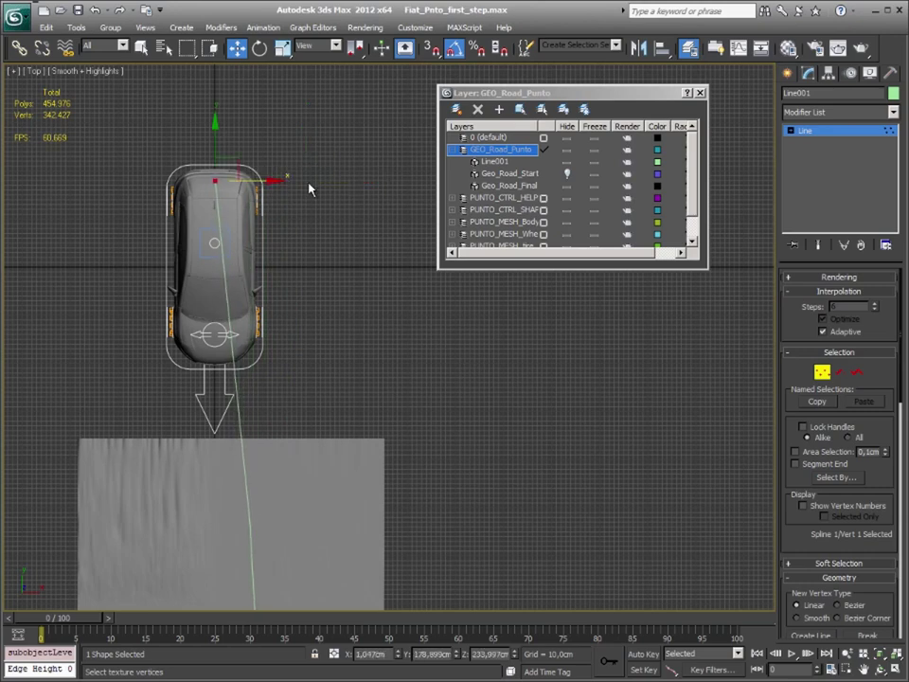
Reset the first two spline vertices to X 0 cm in Move Transform Type-In.
right_click(241, 50)
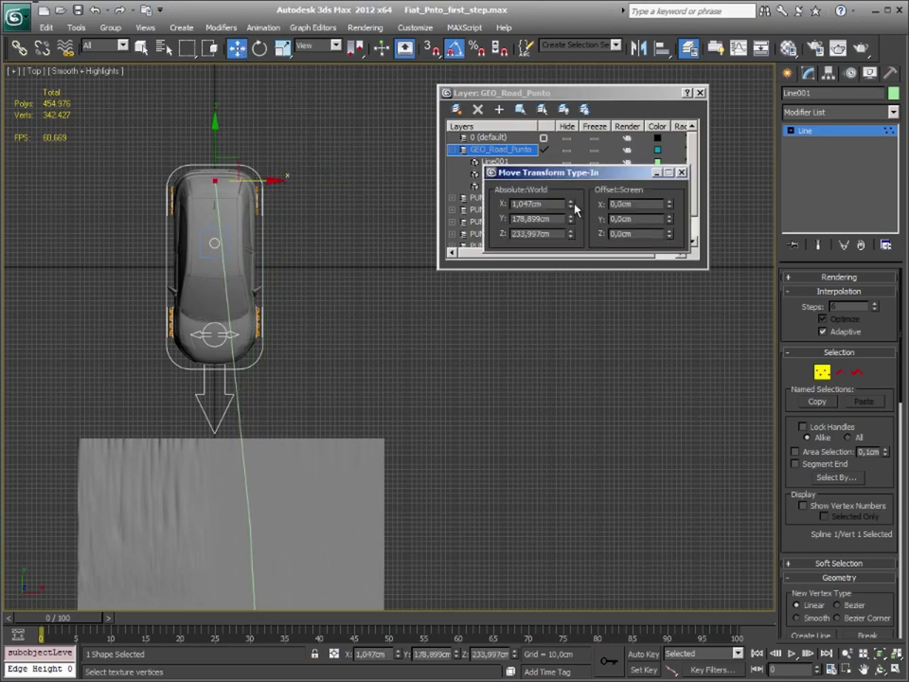
middle_drag(412, 497, 412, 302)
scroll(383, 341, down, 4)
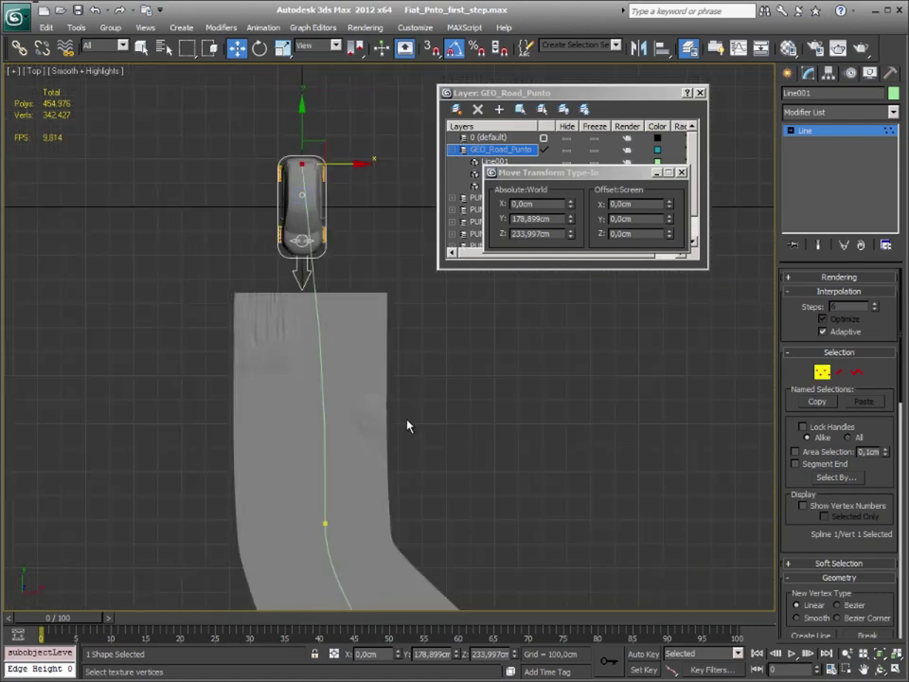
drag(382, 467, 265, 539)
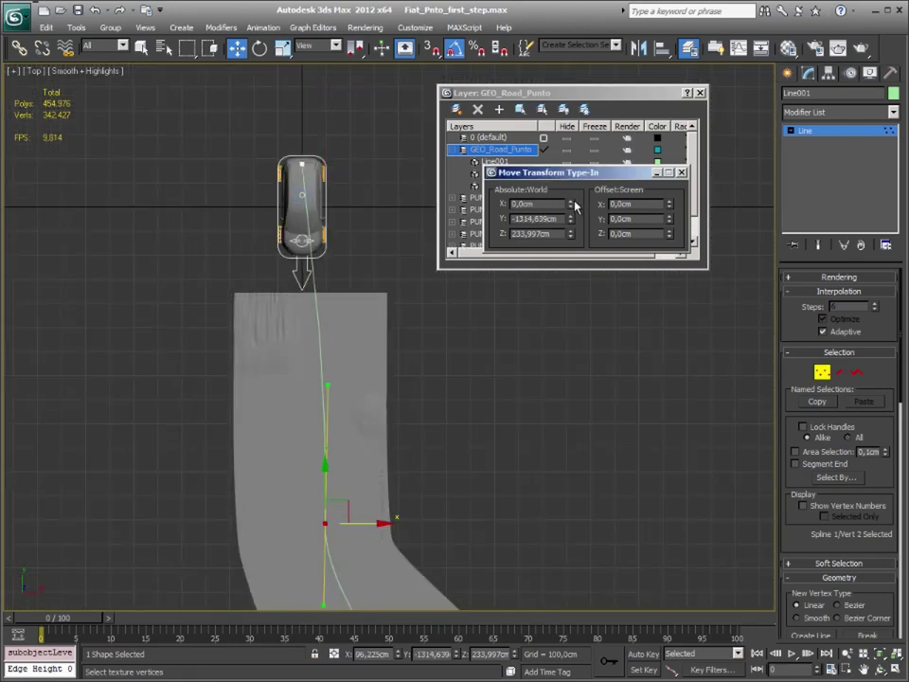
right_click(571, 204)
middle_drag(544, 426, 470, 258)
middle_drag(300, 465, 277, 352)
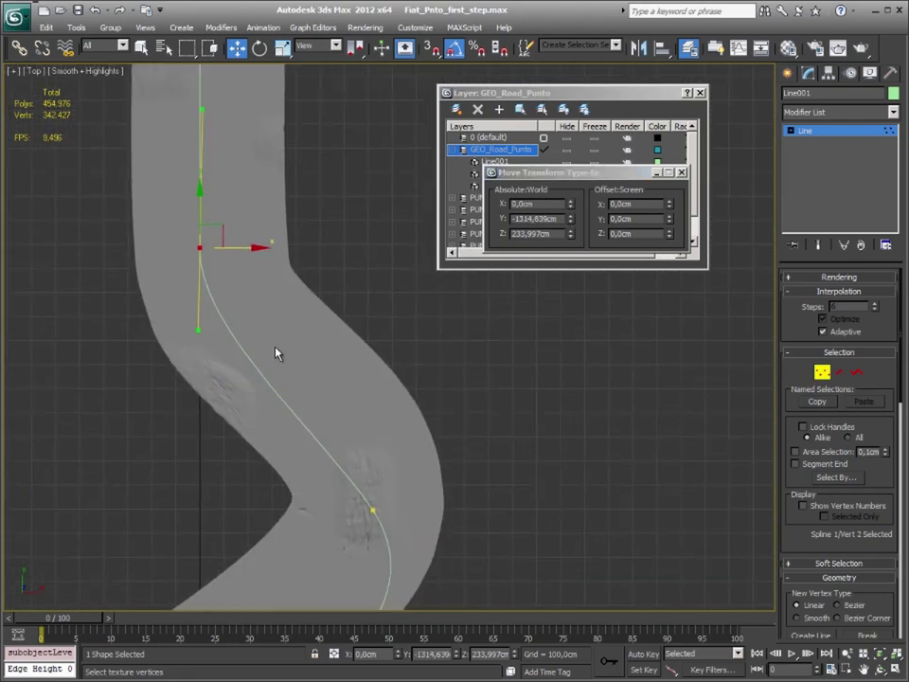
middle_drag(219, 237, 272, 372)
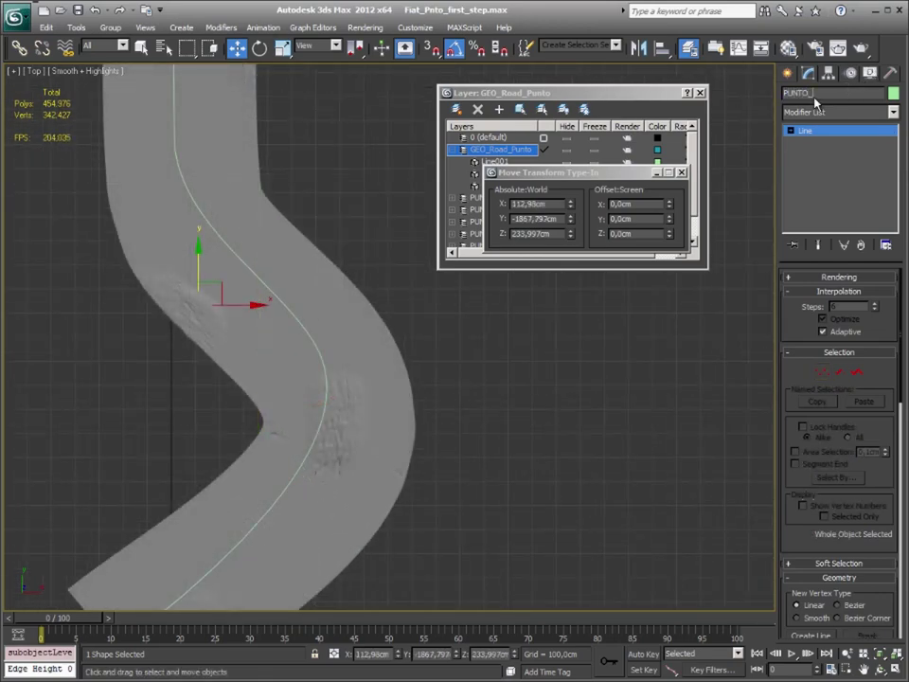
Rename the spline PUNTO_Path_Road and move it into layer 0 (default).
text(_OP)
click(681, 172)
click(488, 138)
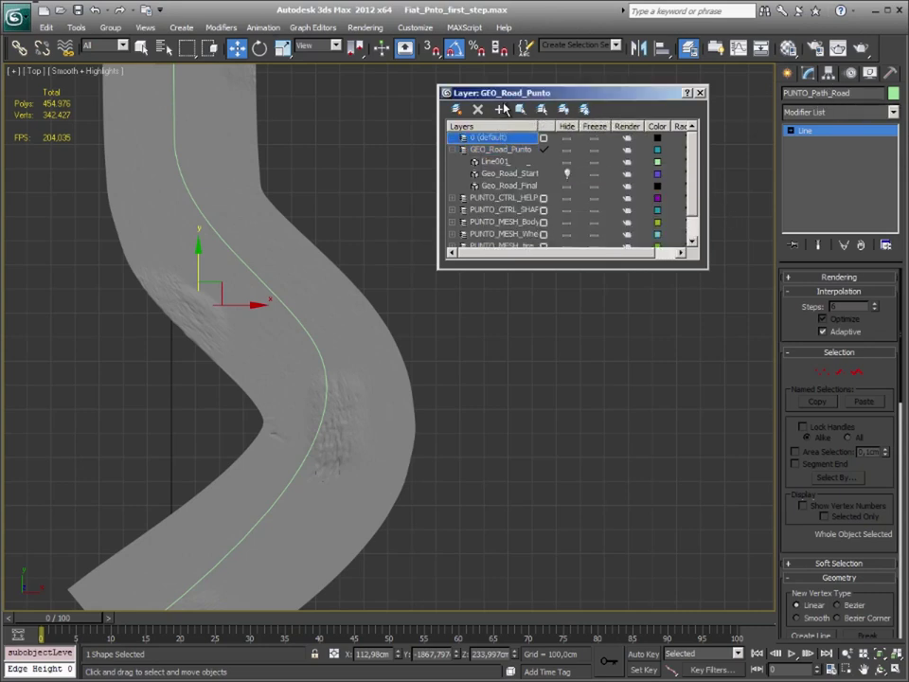
click(500, 109)
Deselect all and view the road and car obliquely in Perspective.
scroll(520, 384, down, 2)
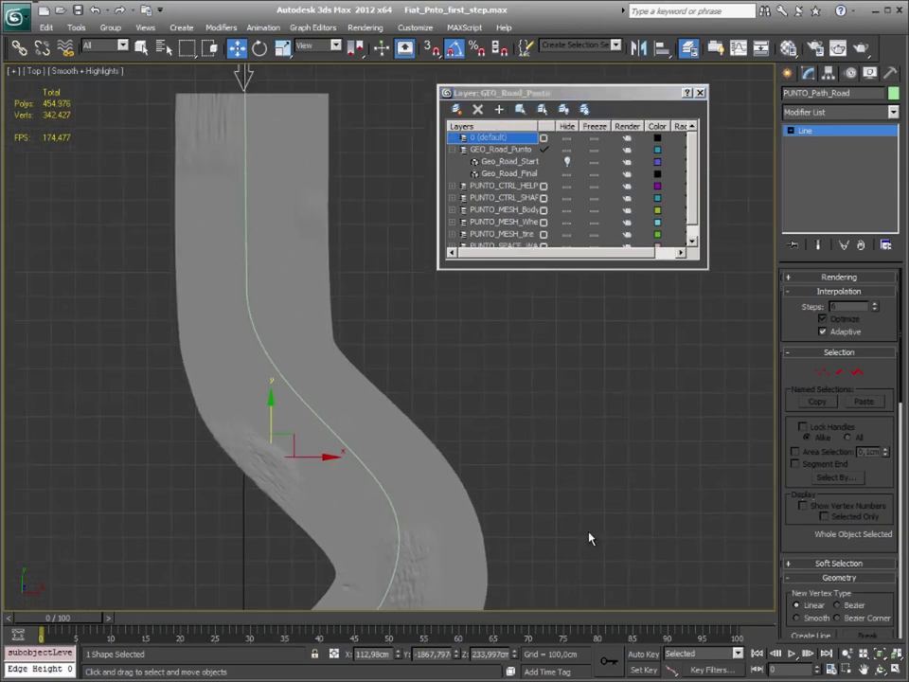
scroll(578, 511, down, 2)
click(568, 466)
scroll(558, 459, down, 1)
middle_drag(547, 451, 580, 447)
key(p)
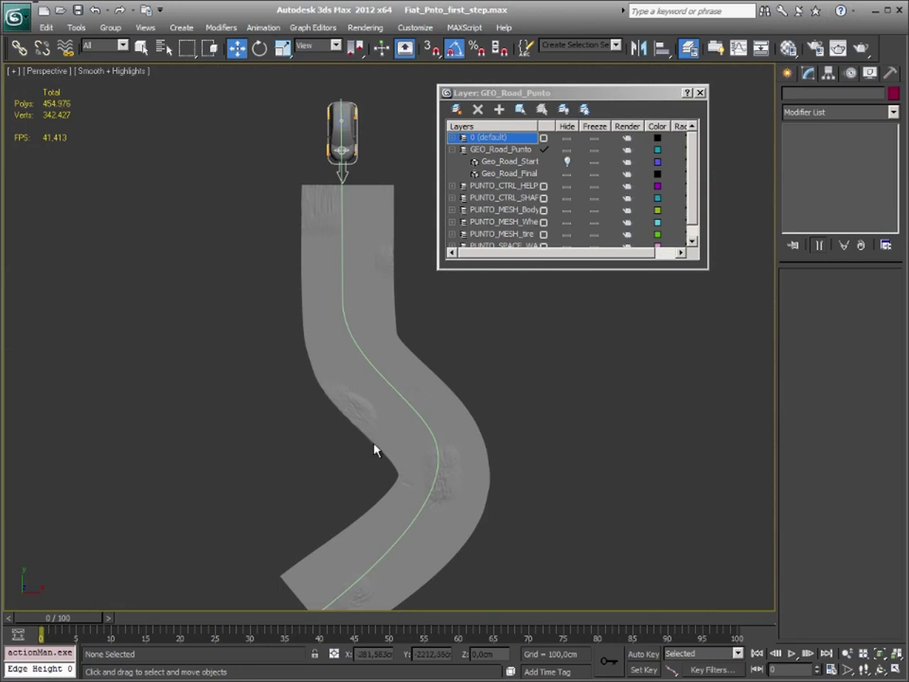
mouse_move(374, 449)
alt+middle_down()
mouse_move(440, 405)
mouse_move(468, 403)
alt+middle_up()
Make PUNTO_CTRL_HELPER the active layer and place a new Point helper near the road.
click(787, 73)
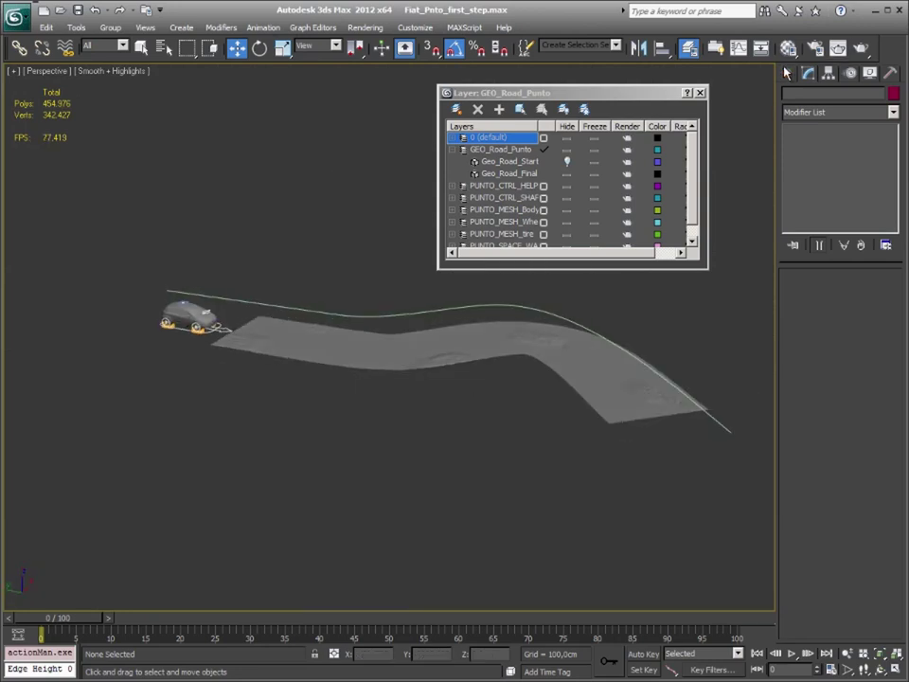
click(810, 96)
click(859, 95)
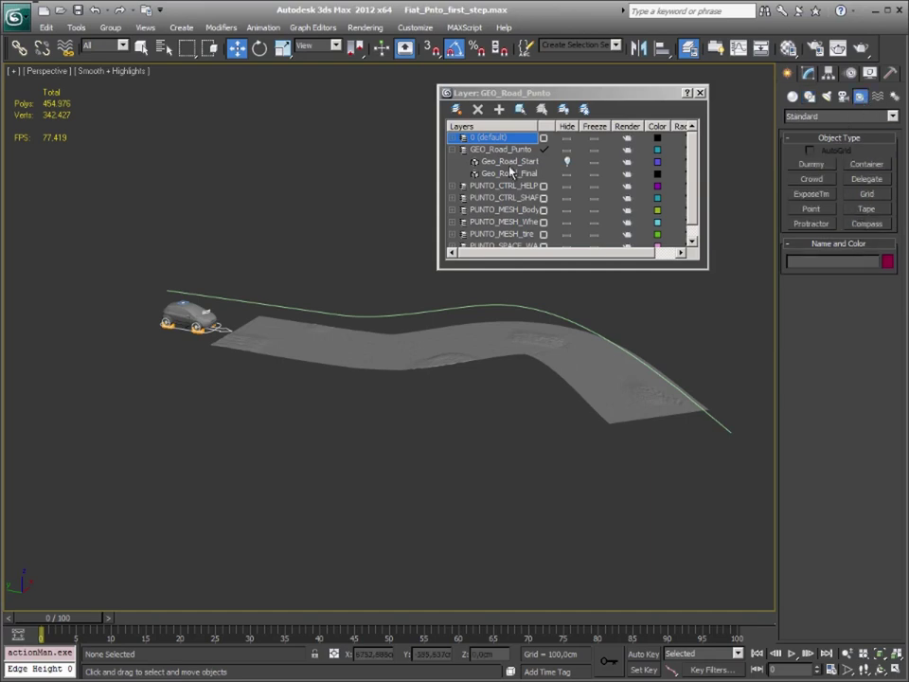
click(544, 186)
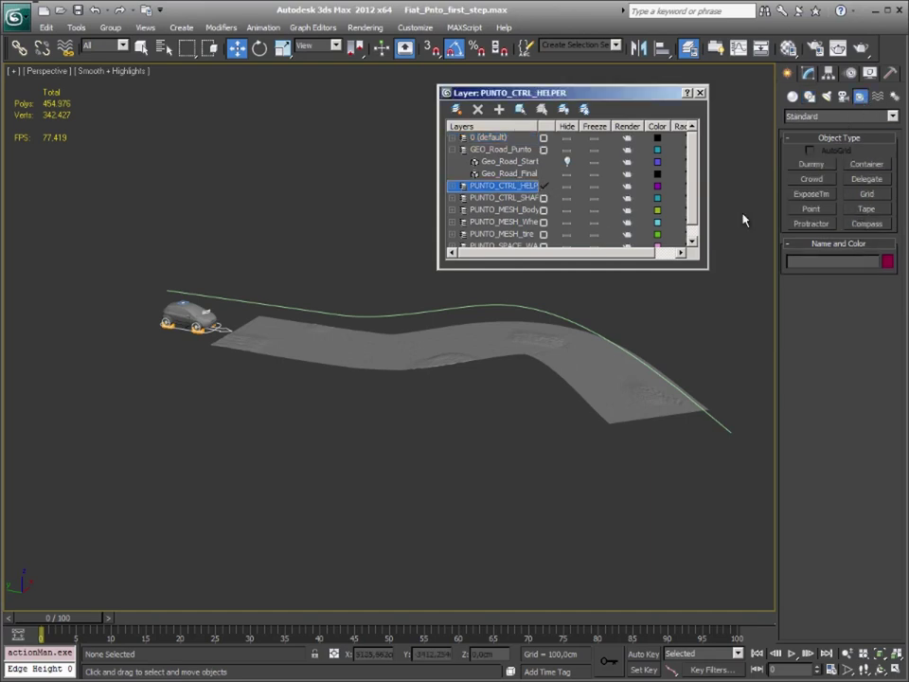
click(811, 209)
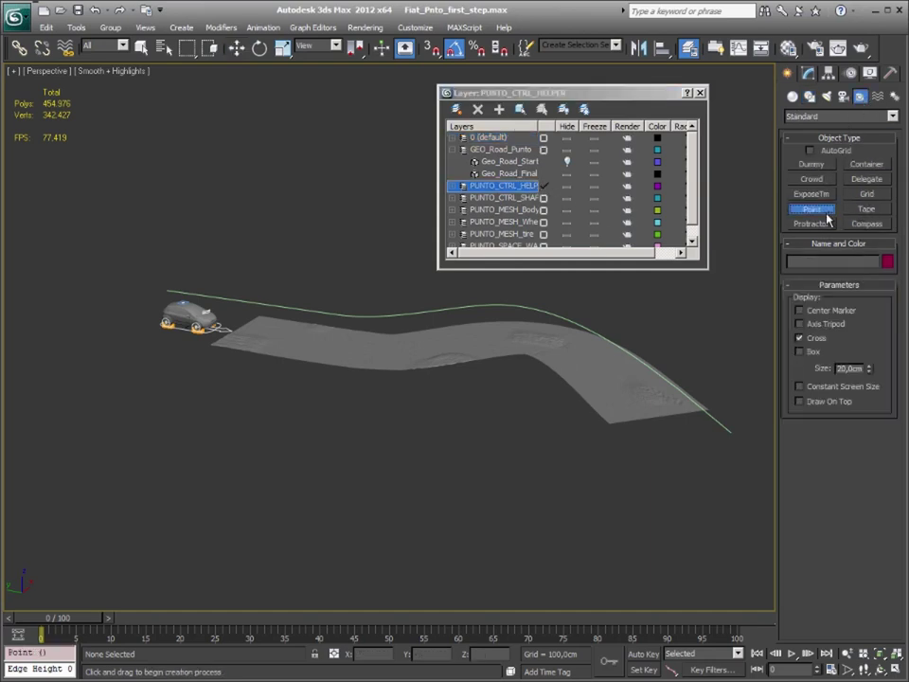
click(290, 431)
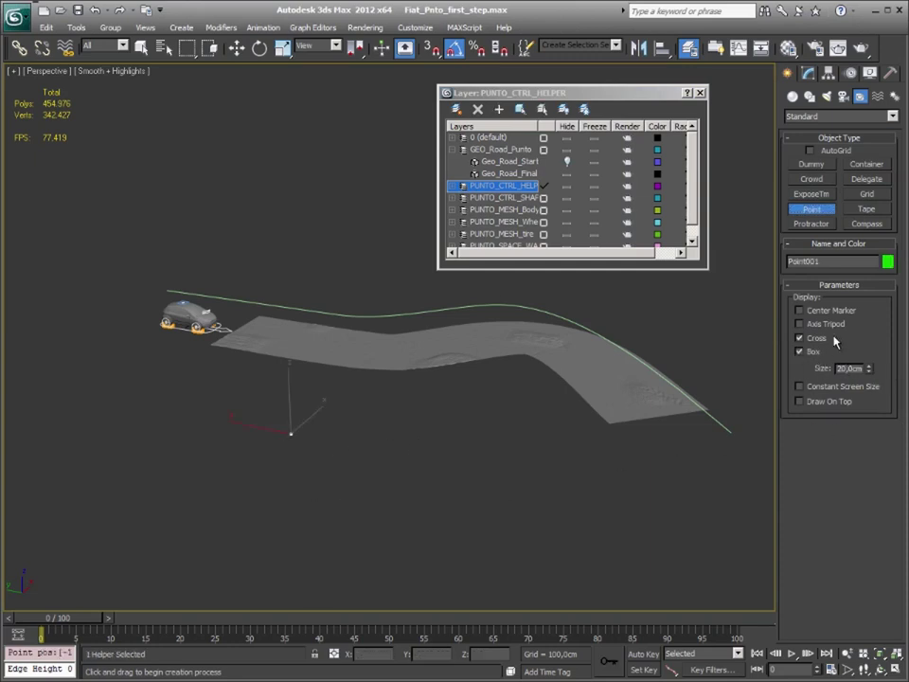
Rename Point001 to PUNTO_CTRL_HELPER_Path_Constraint in the Modify panel.
click(809, 74)
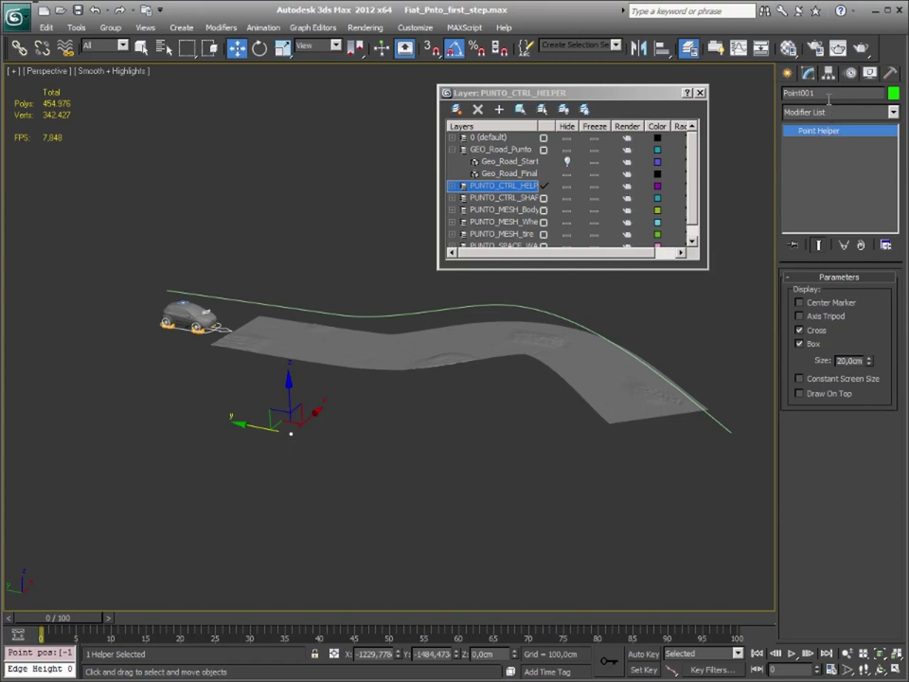
click(828, 95)
text(PER_Path)
text(_Path_)
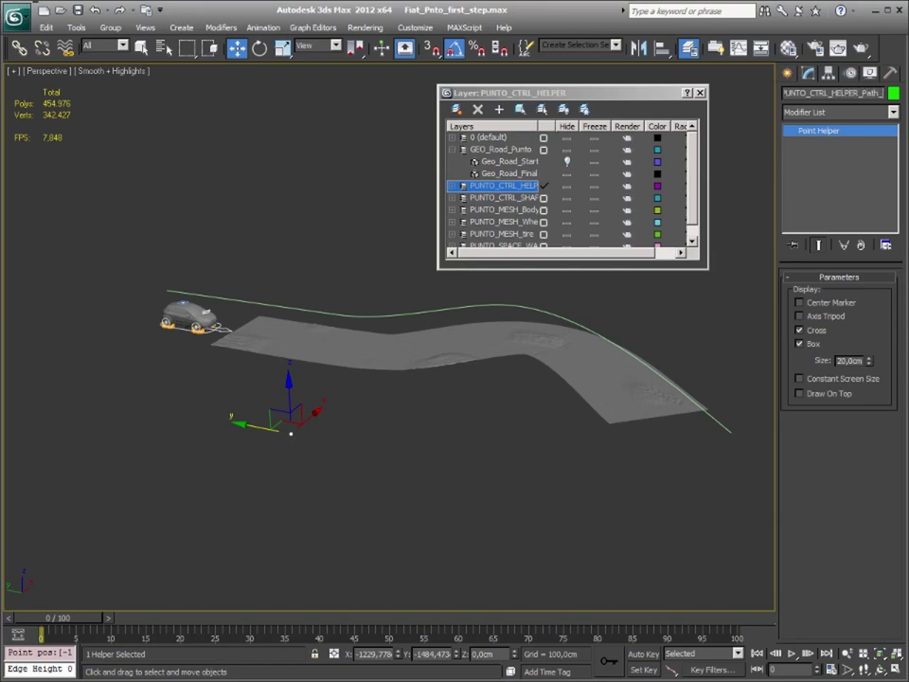
text(Constraint)
Frame the car and helper, then assign a Path Constraint controller to the helper's Position track.
right_click(313, 251)
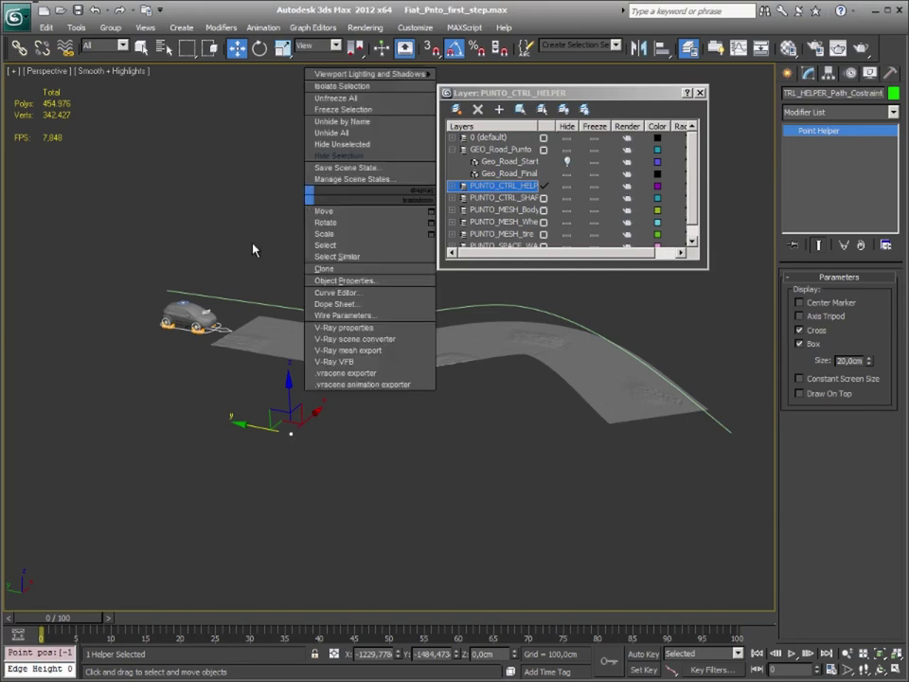
middle_drag(229, 240, 376, 281)
scroll(330, 329, up, 3)
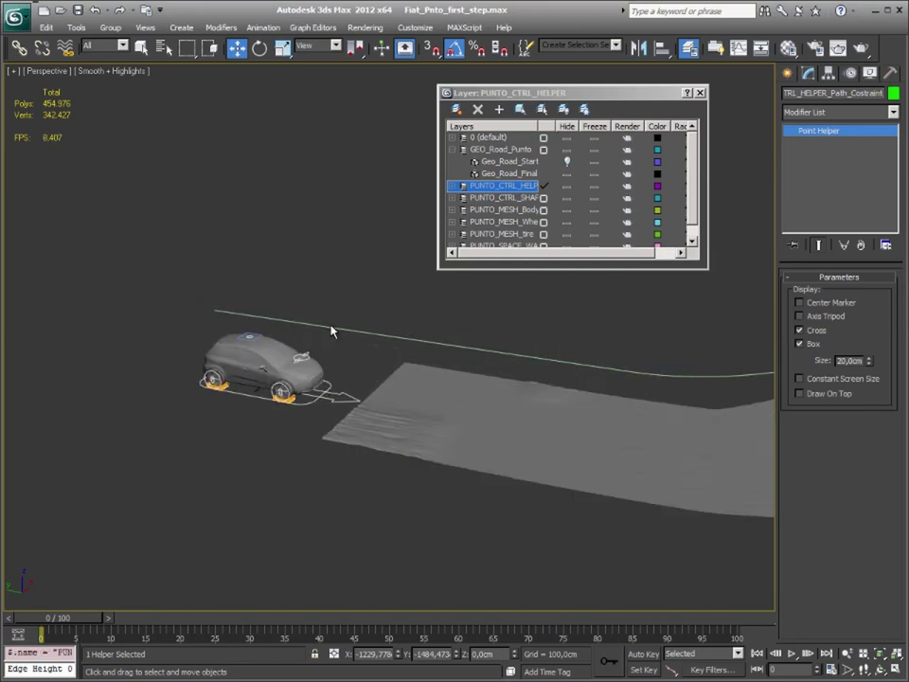
middle_drag(330, 328, 346, 245)
scroll(347, 245, down, 2)
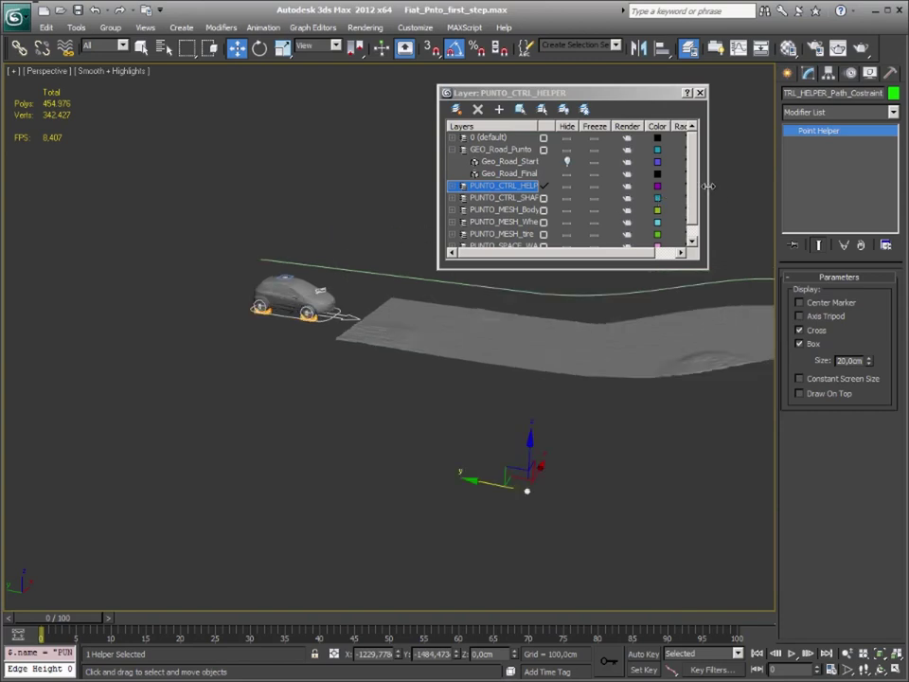
click(788, 73)
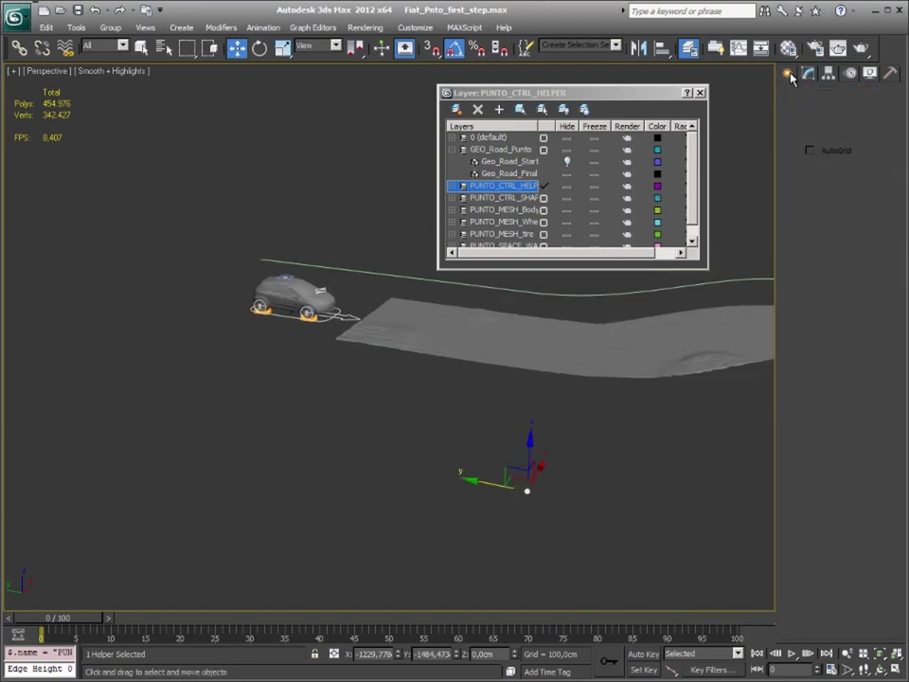
click(849, 73)
click(837, 169)
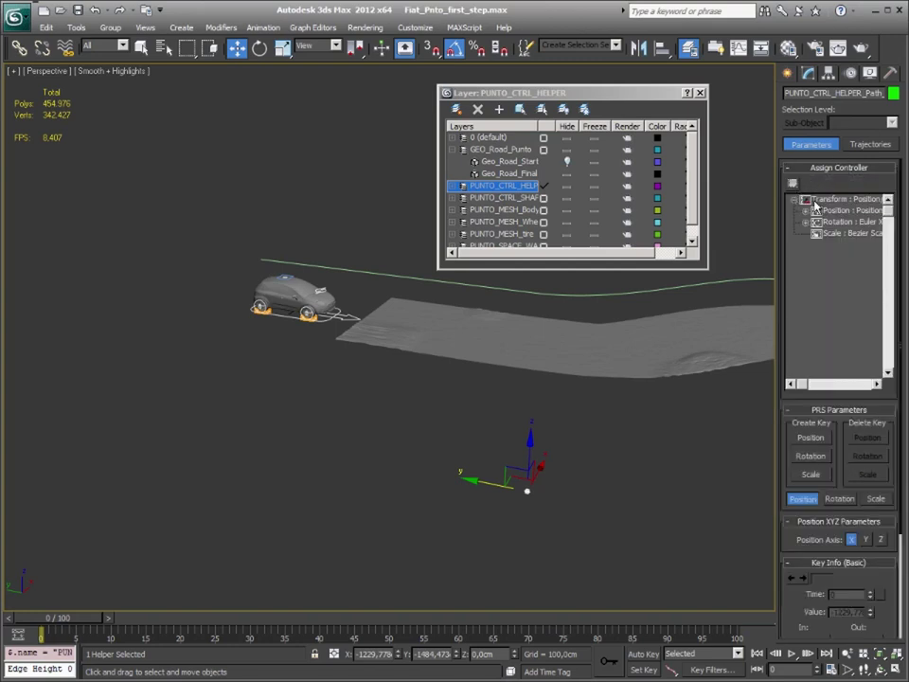
click(828, 210)
click(792, 183)
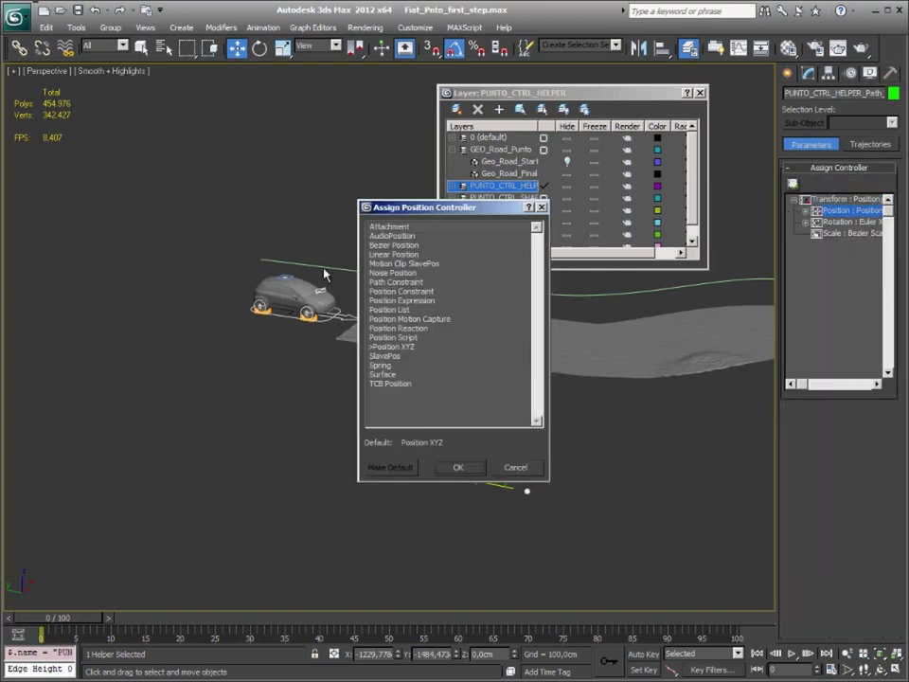
click(396, 282)
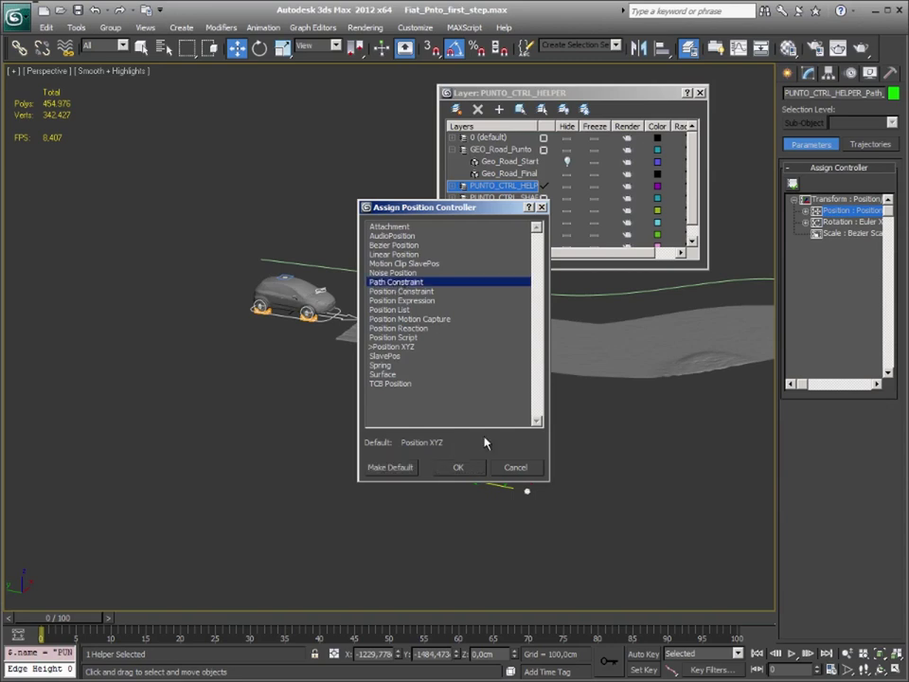
click(462, 467)
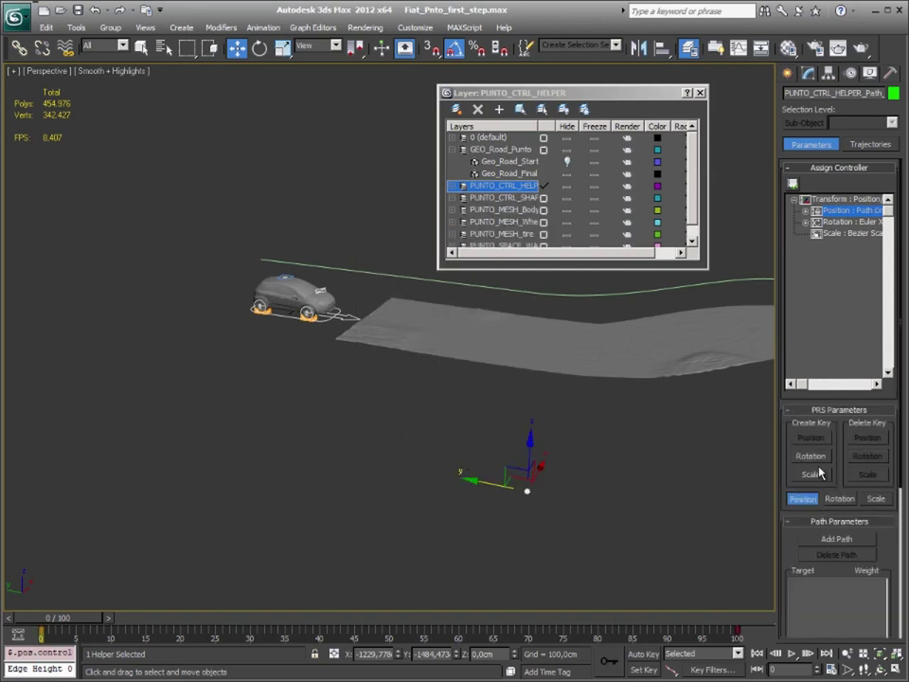
Pick PUNTO_Path_Road as the constraint path and turn on Follow.
click(828, 539)
click(339, 262)
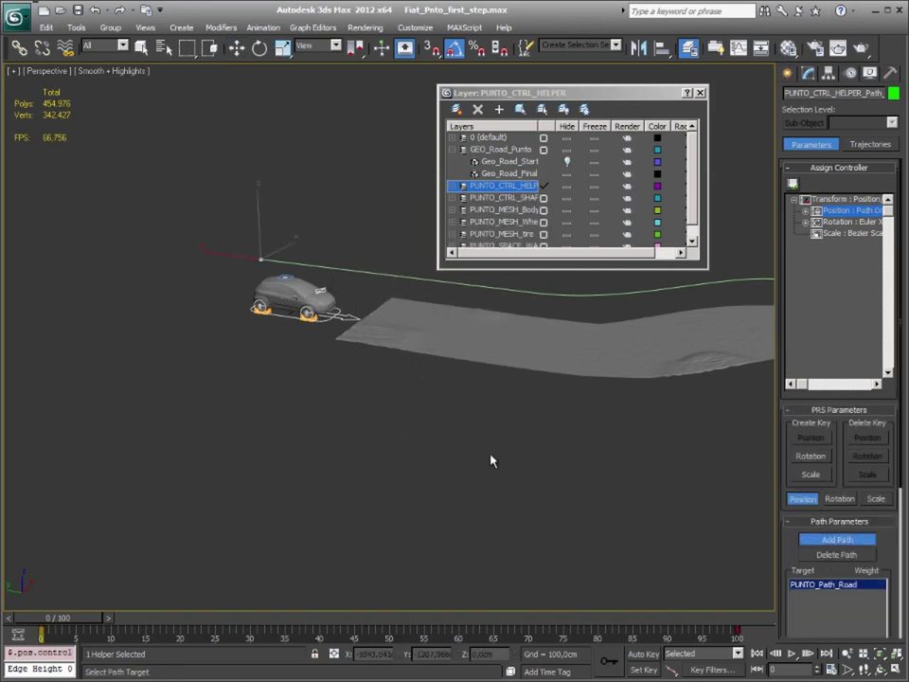
scroll(369, 382, up, 2)
scroll(245, 352, up, 3)
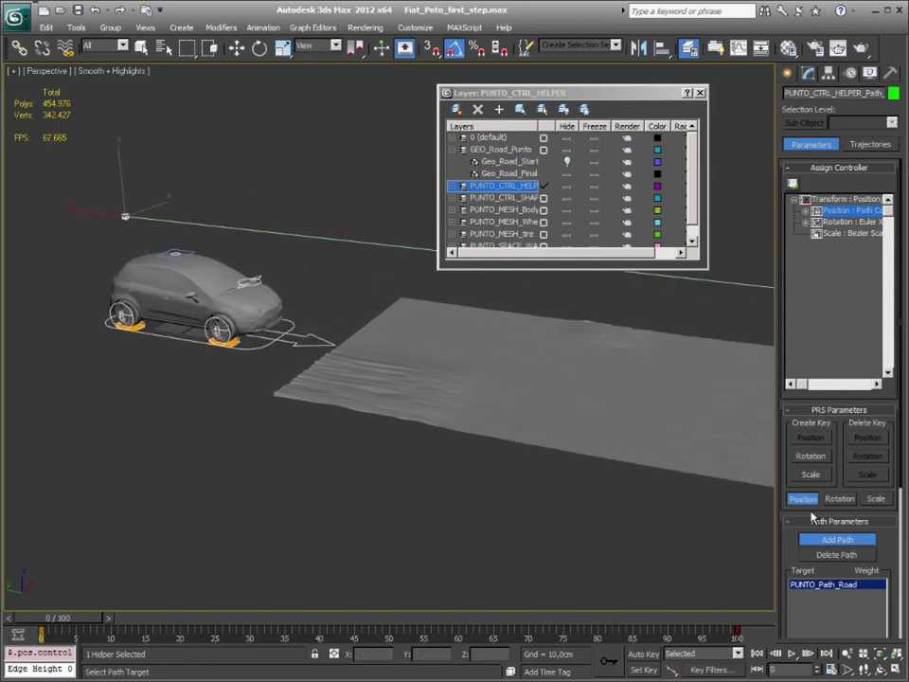
key(w)
scroll(887, 445, down, 5)
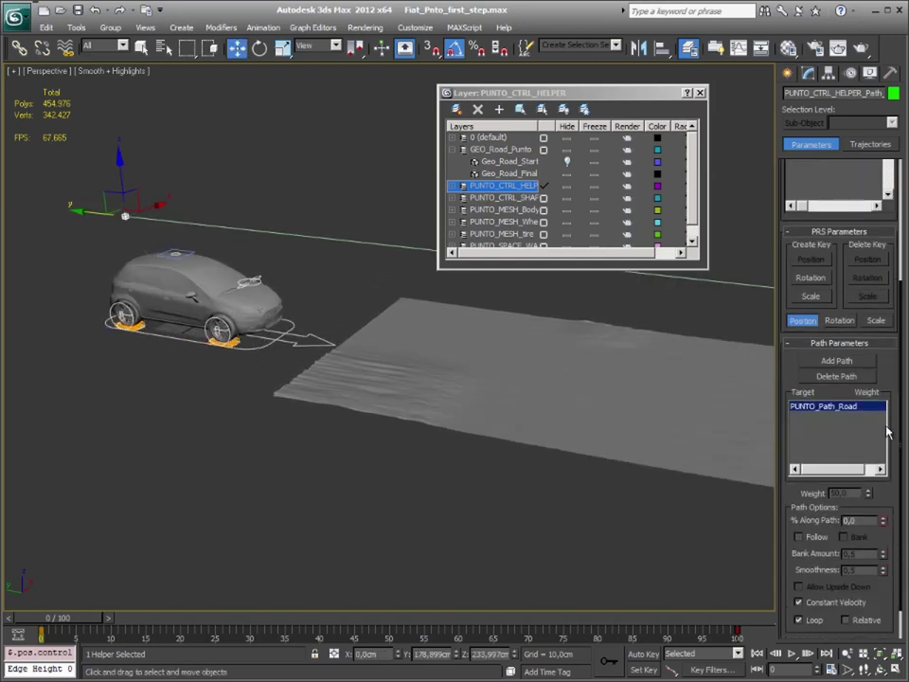
click(813, 538)
scroll(596, 506, down, 3)
scroll(524, 524, down, 2)
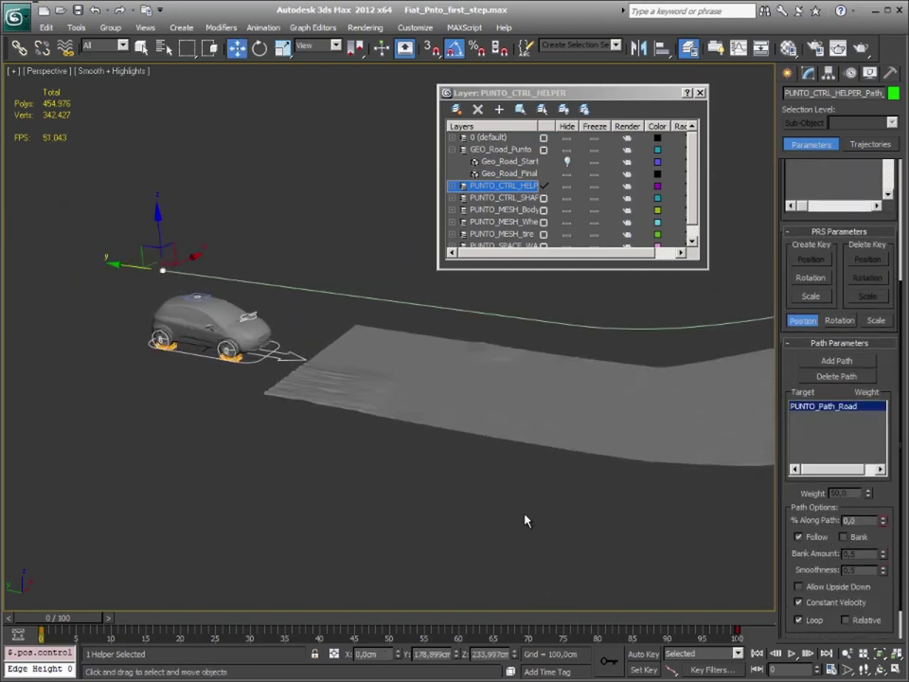
scroll(524, 523, down, 2)
scroll(588, 483, up, 1)
Scrub the timeline to preview the helper travelling the road, then frame the car side-on.
mouse_move(58, 623)
mouse_down()
mouse_move(608, 618)
mouse_move(55, 618)
mouse_up()
key(w)
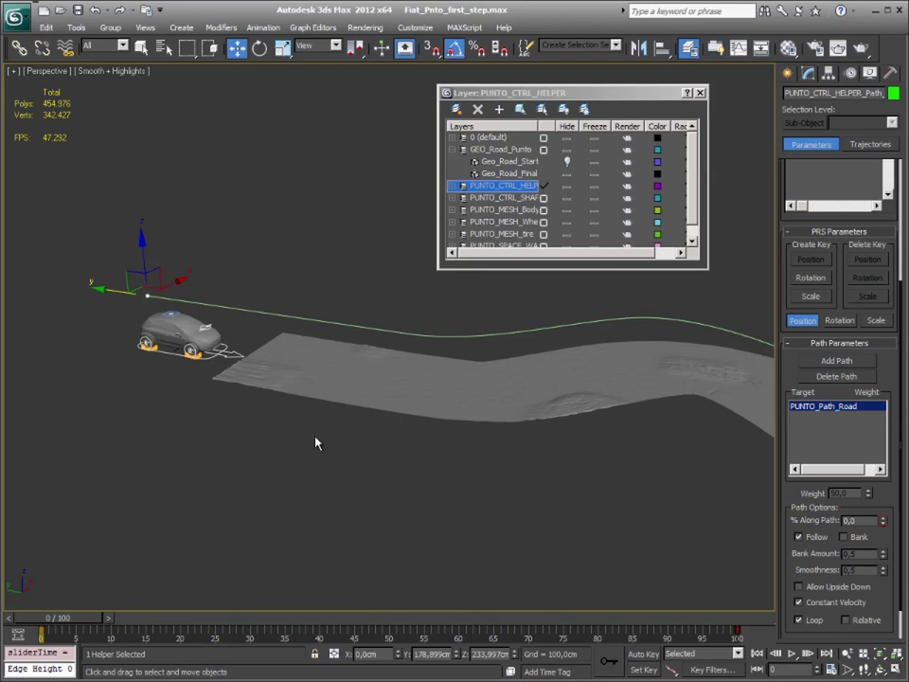
middle_drag(318, 443, 453, 437)
scroll(379, 407, up, 3)
scroll(341, 393, up, 2)
scroll(317, 388, up, 2)
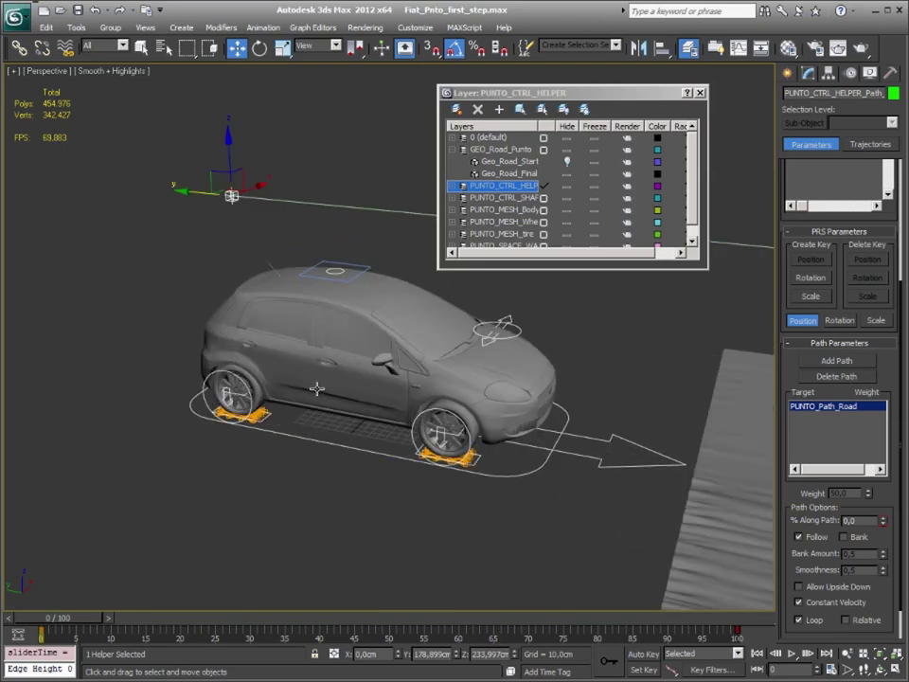
alt+middle_drag(322, 386, 284, 388)
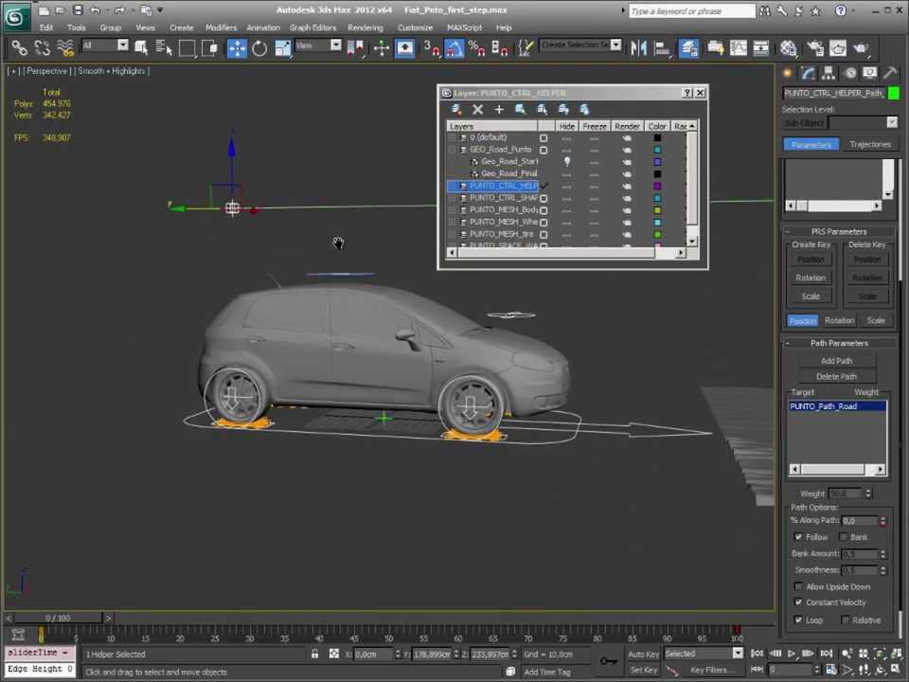
scroll(266, 392, up, 2)
Select the root helper, then briefly move the path helper and undo the move.
click(381, 456)
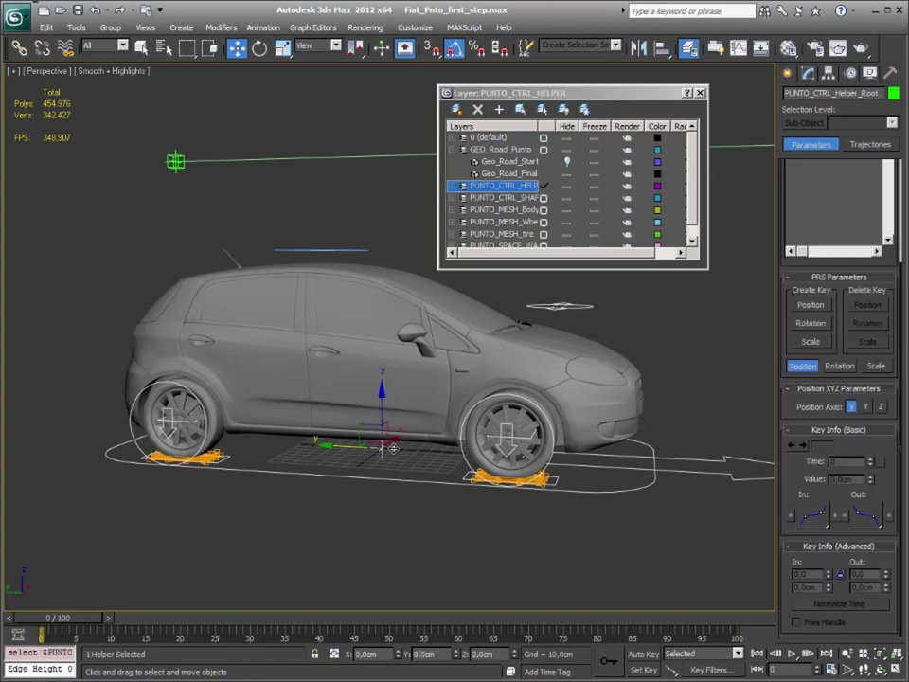
alt+middle_drag(174, 194, 187, 195)
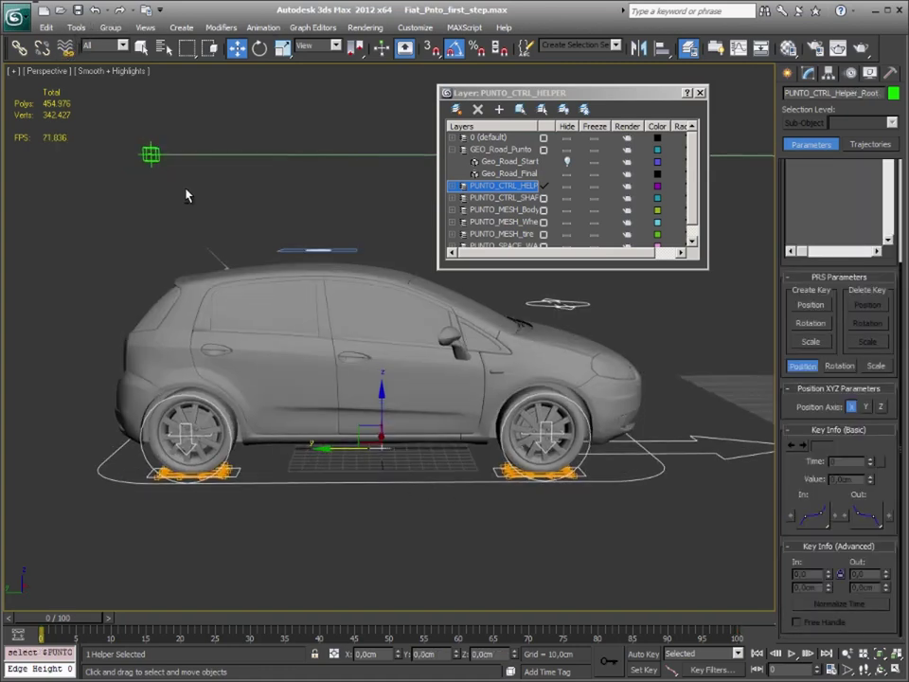
key(Page_Up)
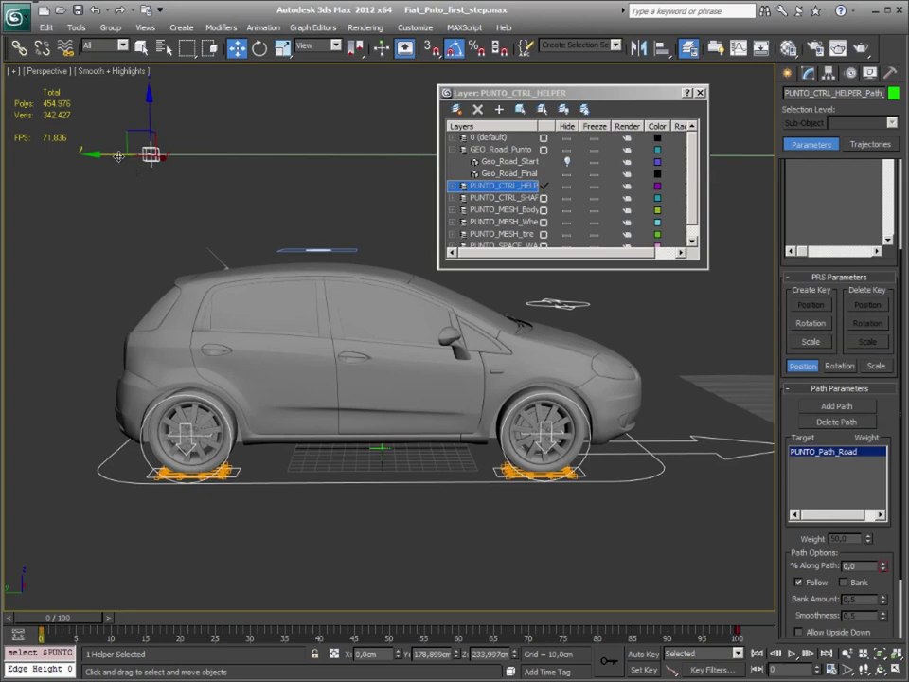
drag(119, 156, 179, 156)
key(ctrl+z)
alt+middle_drag(244, 347, 236, 341)
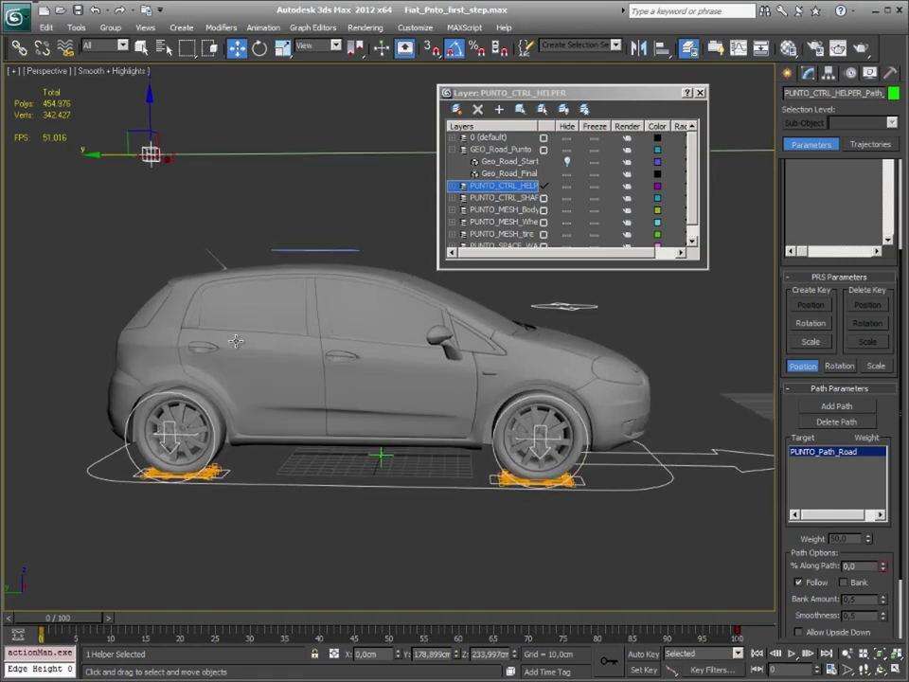
Link PUNTO_CTRL_Helper_Root as a child of the path-constraint point helper.
click(407, 470)
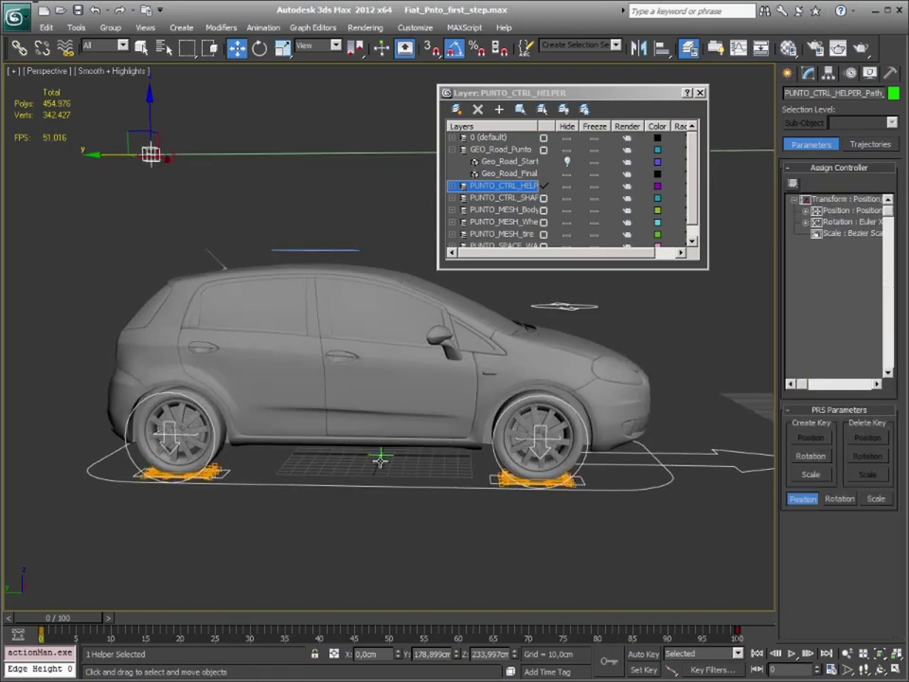
click(19, 46)
mouse_move(382, 459)
mouse_down()
mouse_move(268, 495)
mouse_move(152, 161)
mouse_up()
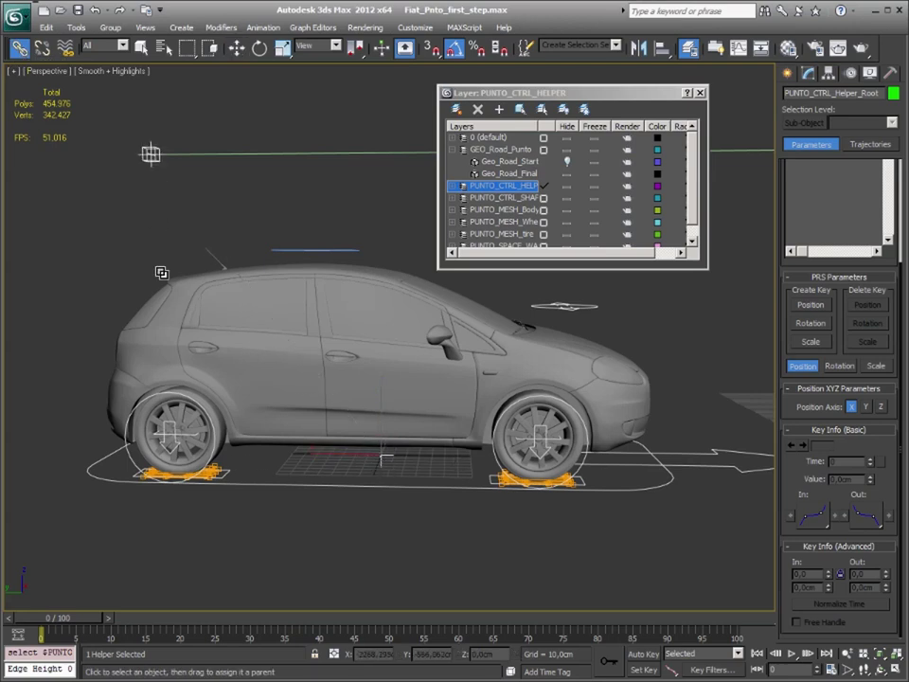
click(152, 155)
alt+middle_drag(162, 227, 490, 330)
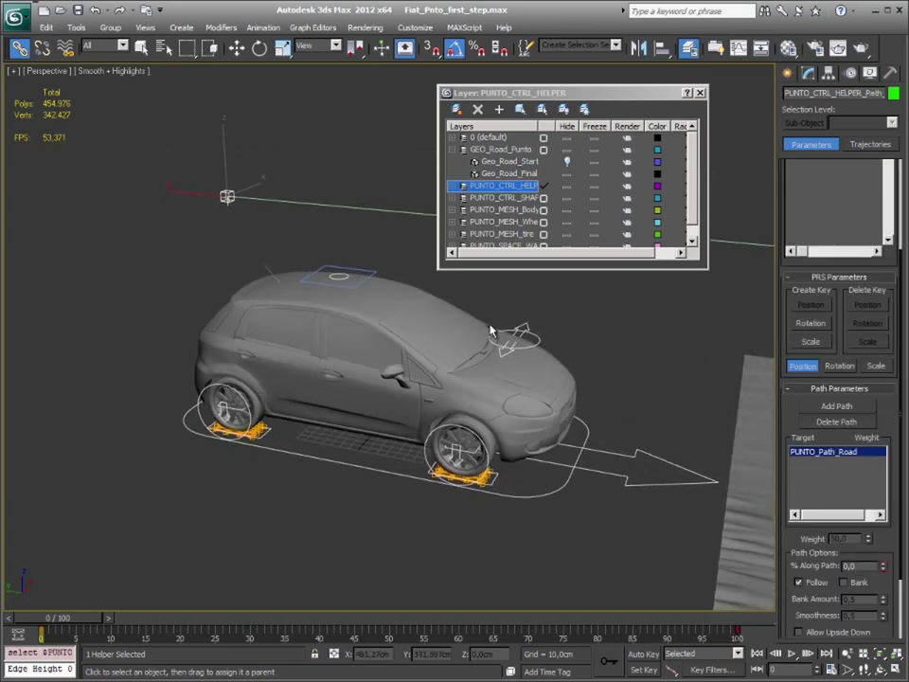
Reframe the road and play the animation to watch the car drive the bend.
alt+middle_drag(341, 322, 290, 314)
scroll(299, 311, down, 5)
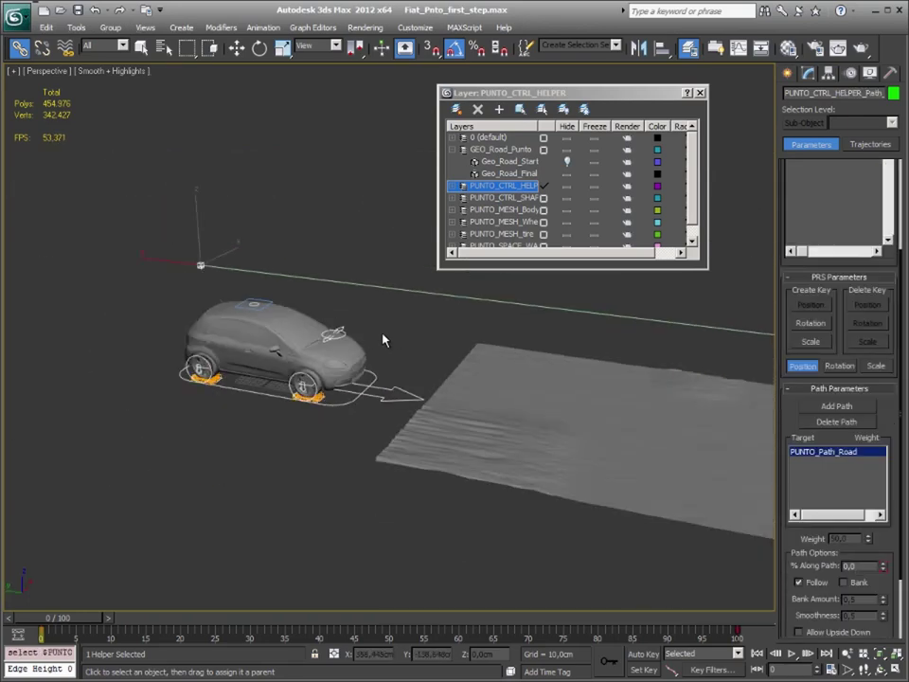
alt+middle_drag(382, 339, 373, 340)
middle_drag(462, 306, 394, 293)
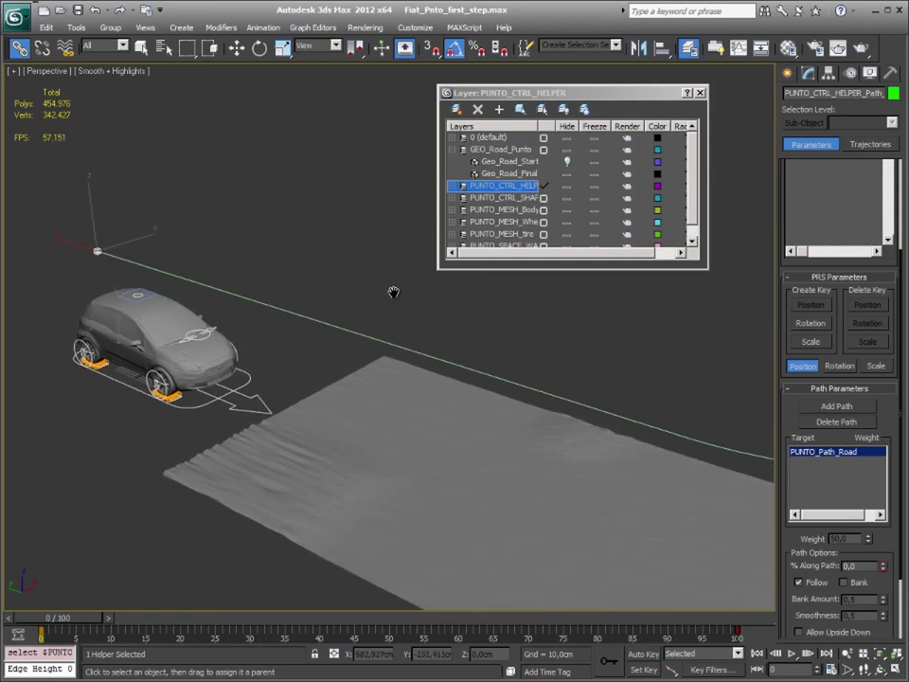
click(803, 653)
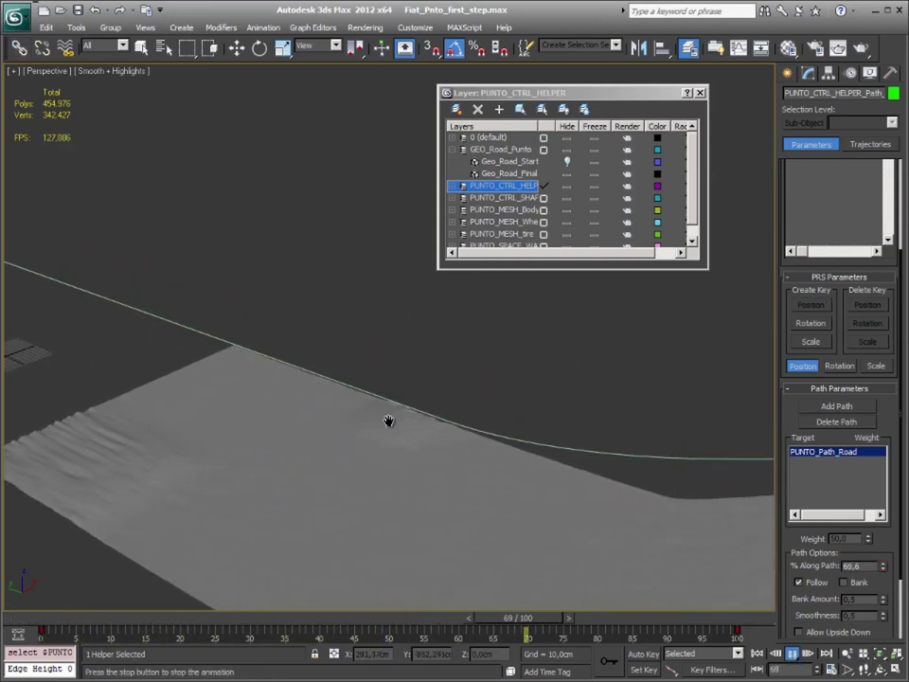
scroll(407, 426, down, 5)
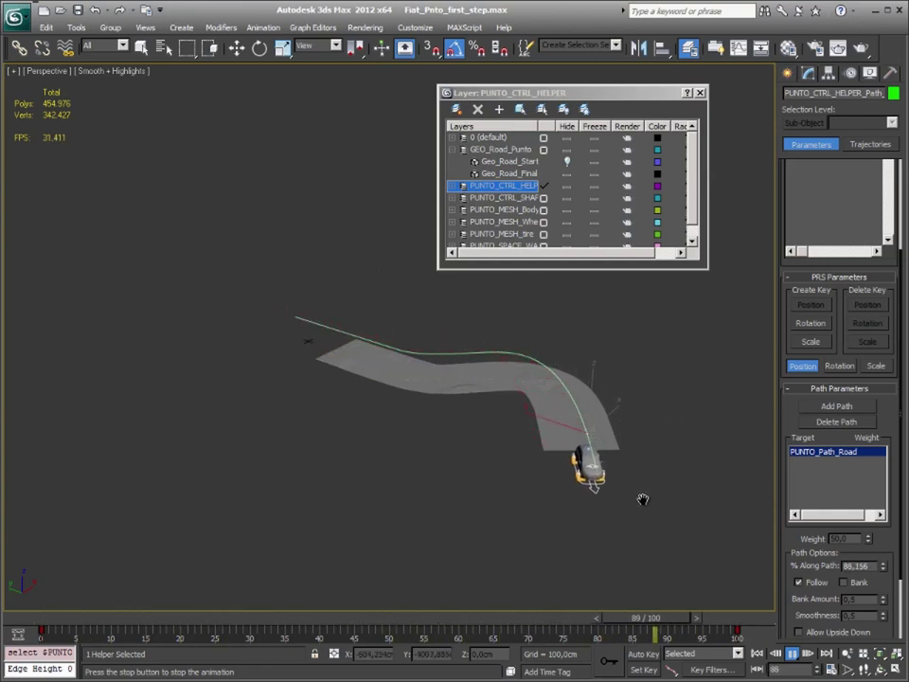
click(792, 654)
Zoom and orbit around the car paused on the road at frame 58.
click(19, 47)
scroll(464, 383, up, 3)
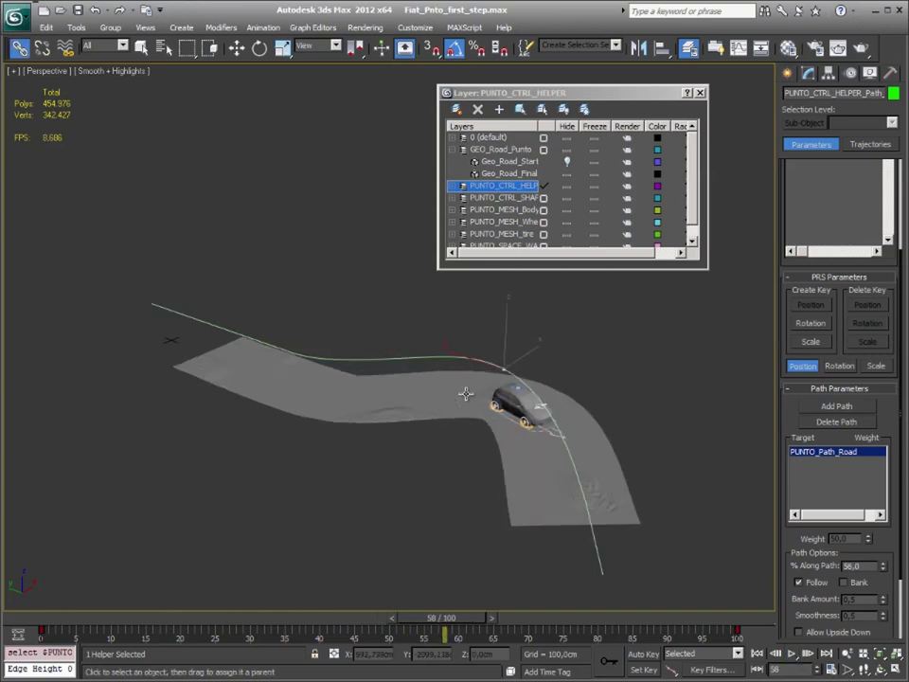
scroll(481, 408, up, 2)
scroll(403, 358, up, 2)
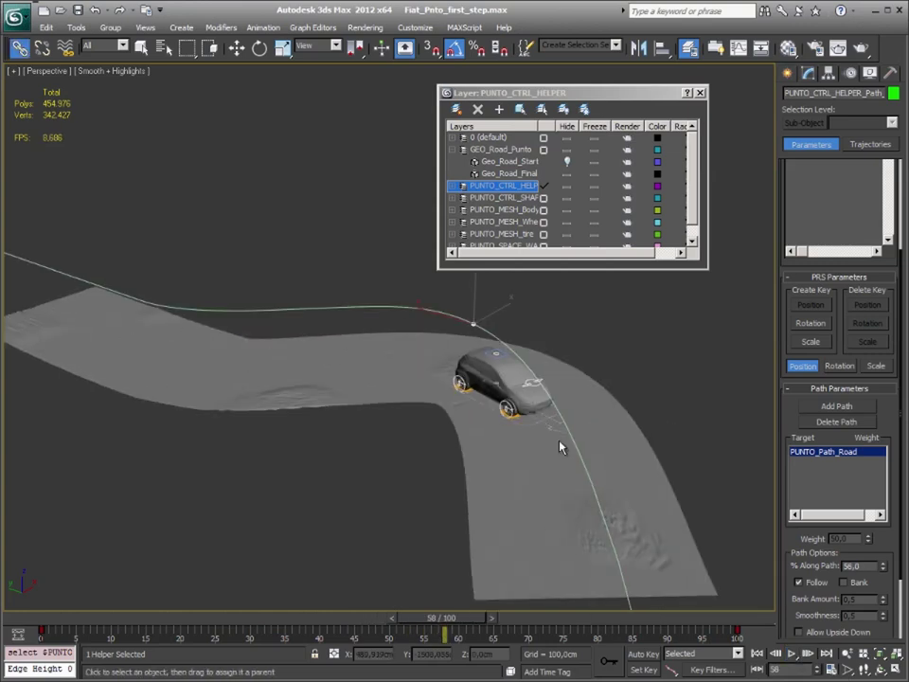
scroll(416, 370, down, 3)
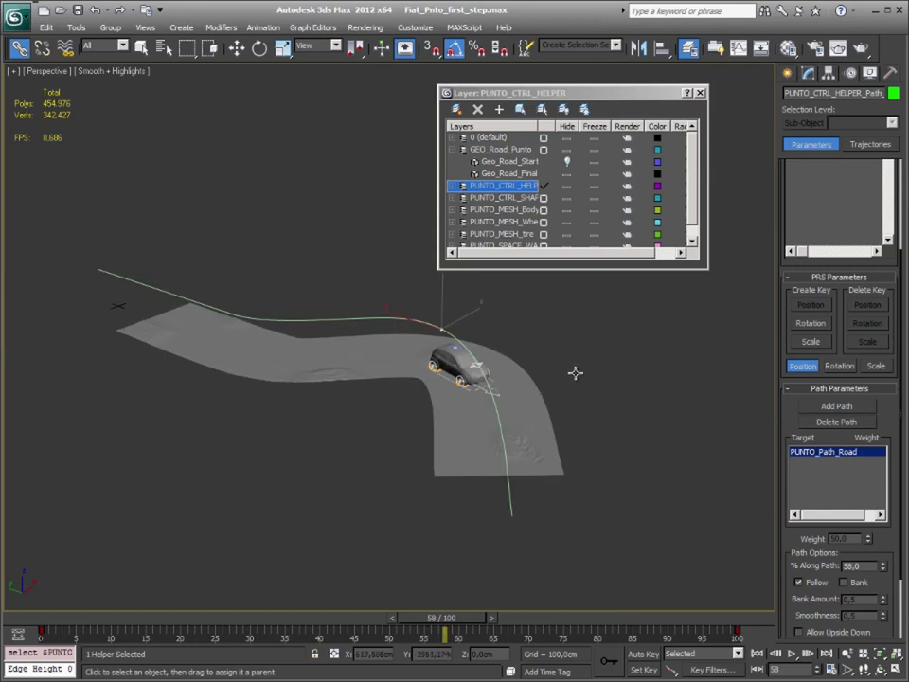
mouse_move(521, 383)
alt+middle_down()
mouse_move(533, 357)
mouse_move(544, 366)
alt+middle_up()
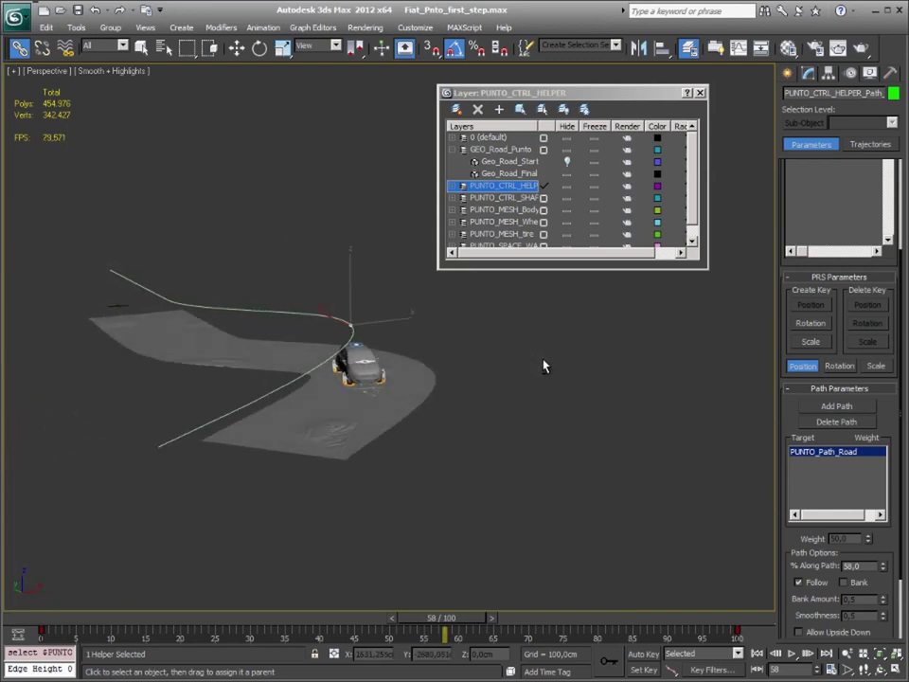
In Time Configuration, set the frame rate to Film and End Time to 240.
click(831, 669)
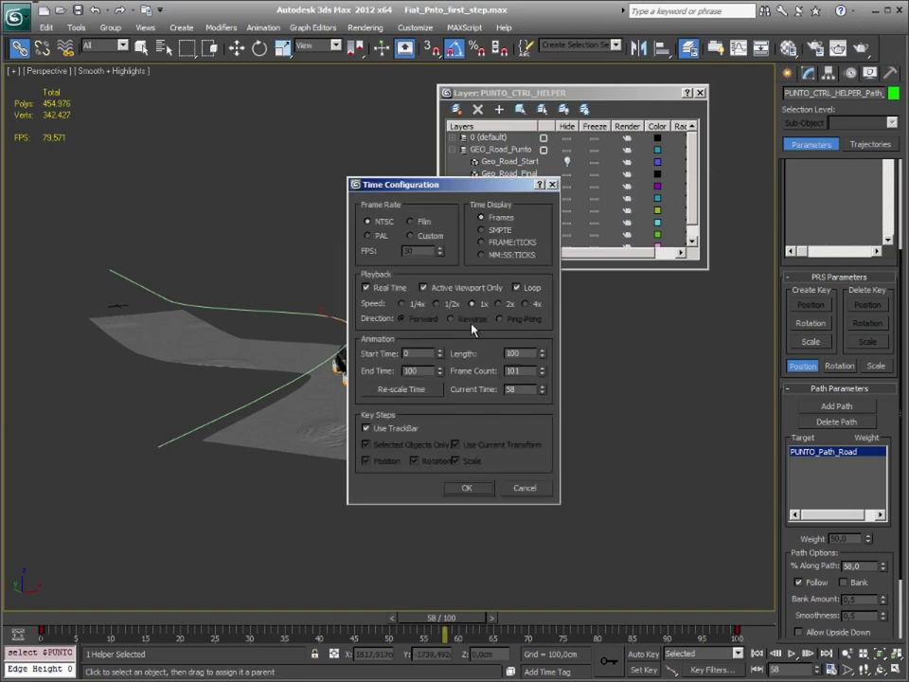
click(417, 223)
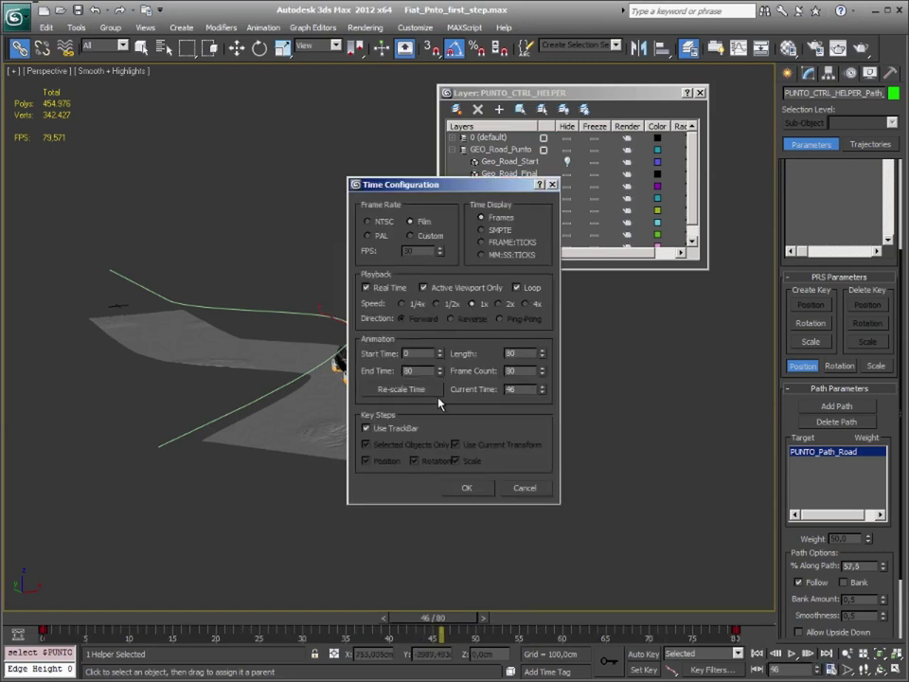
double_click(420, 370)
text(240)
click(470, 486)
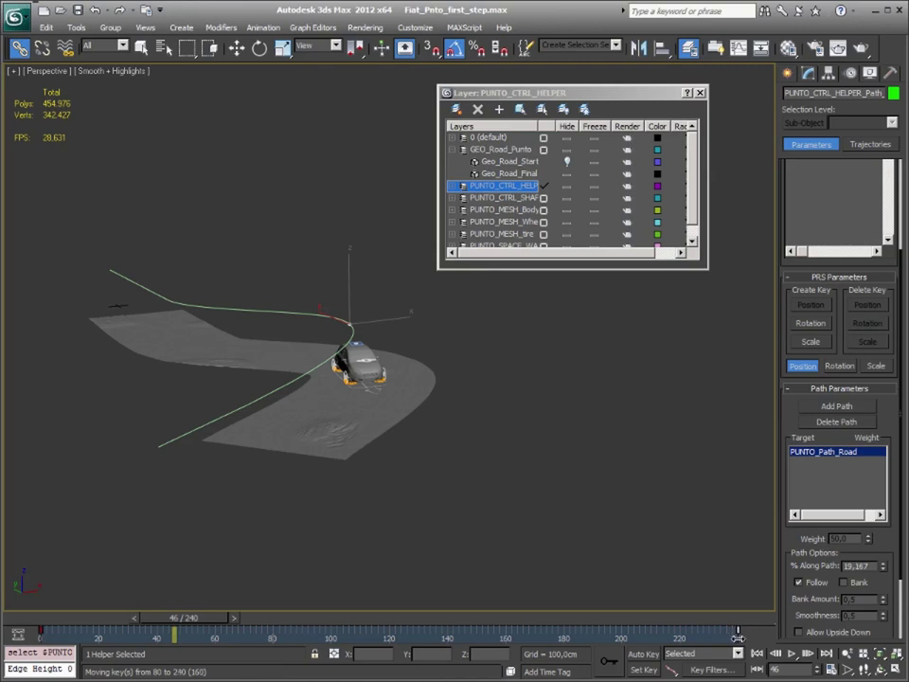
Rewind to frame 5 and play the car driving along the road, then stop.
drag(196, 619, 87, 618)
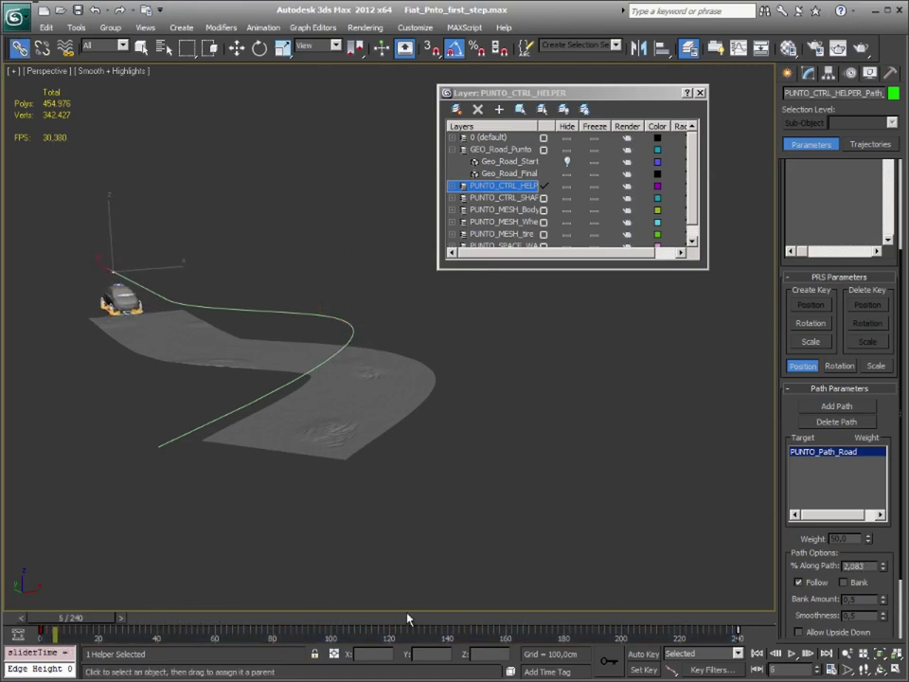
click(795, 653)
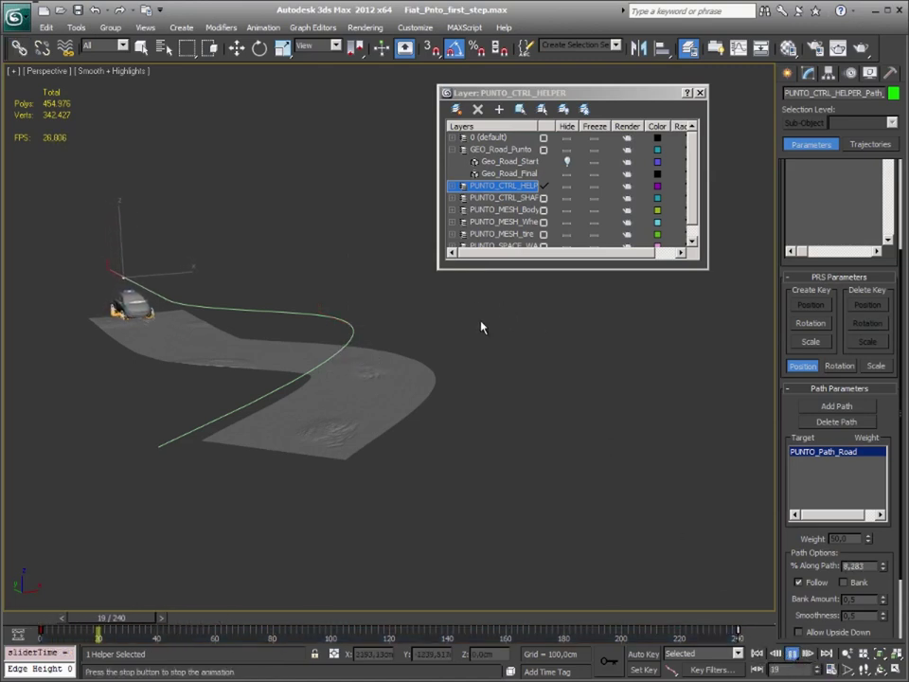
scroll(378, 310, up, 5)
scroll(378, 308, down, 3)
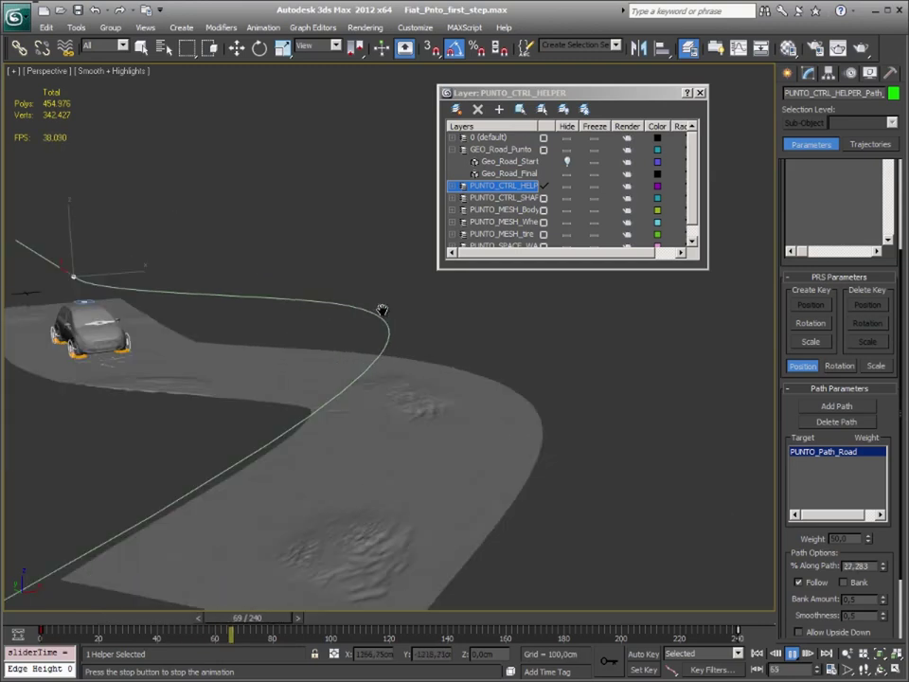
mouse_move(381, 308)
middle_down()
mouse_move(438, 313)
mouse_move(465, 298)
middle_up()
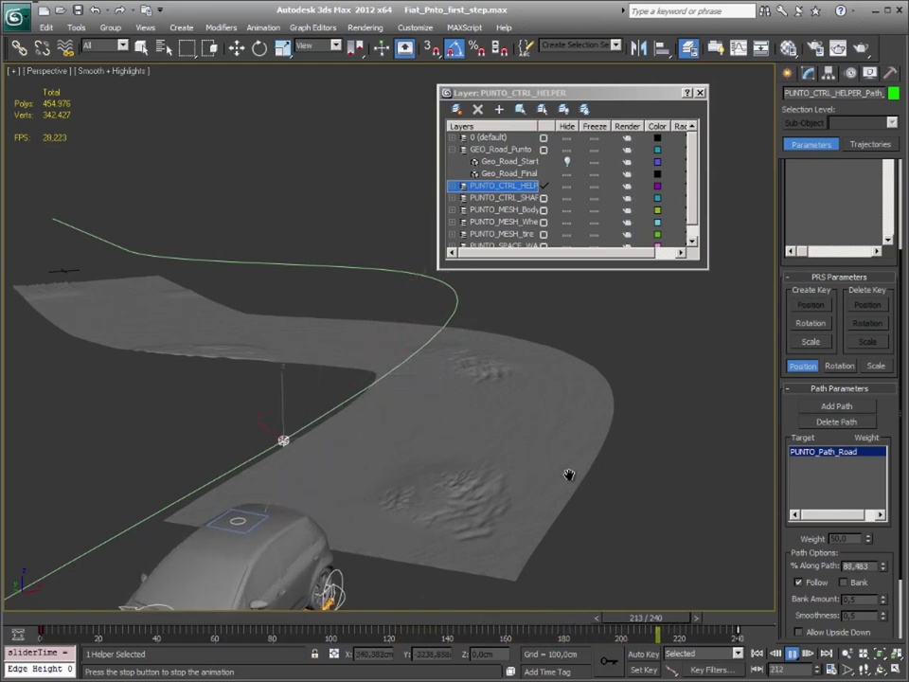
click(793, 655)
Scrub to frame 127 and orbit in for a close look at the car.
drag(132, 618, 435, 620)
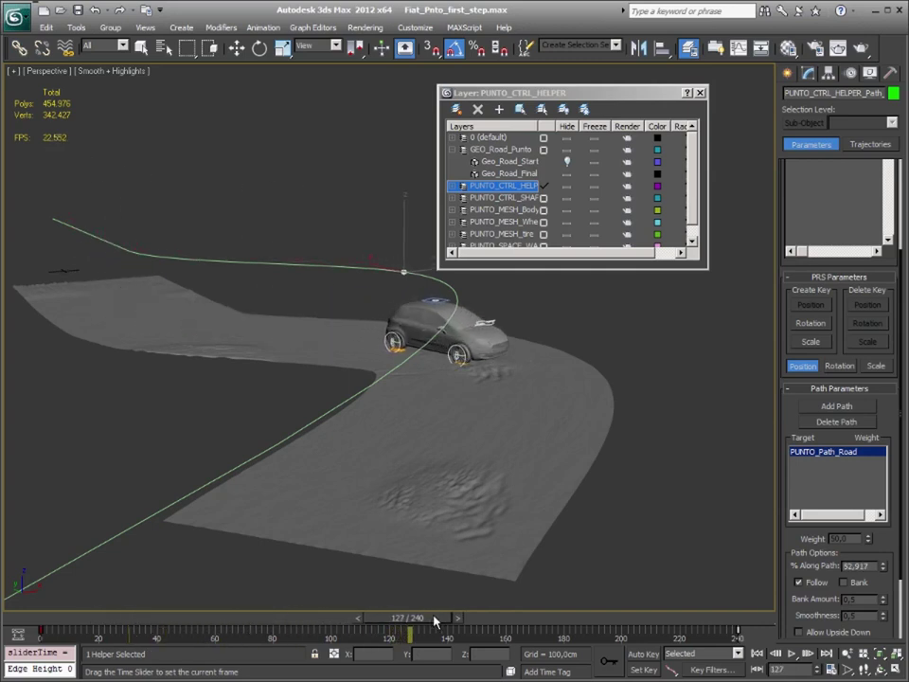
alt+middle_drag(463, 385, 503, 426)
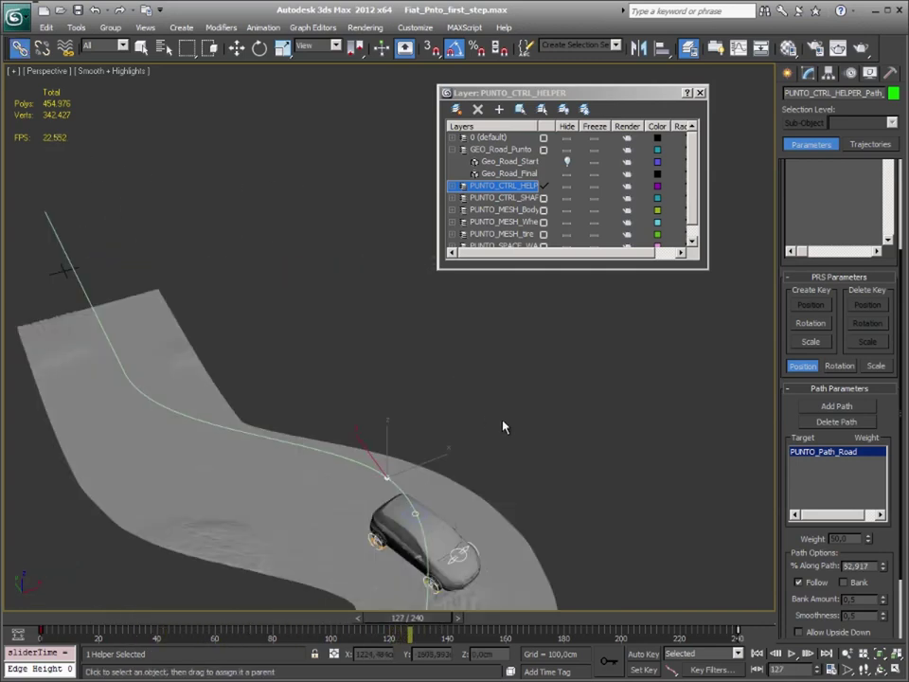
alt+middle_drag(466, 382, 440, 345)
scroll(323, 406, up, 3)
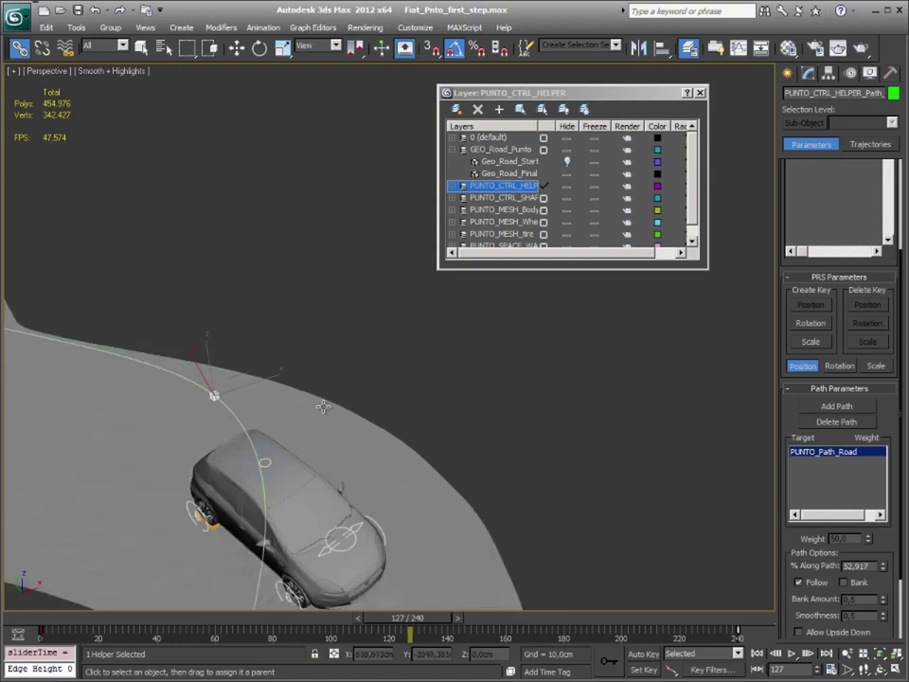
alt+middle_drag(367, 336, 312, 328)
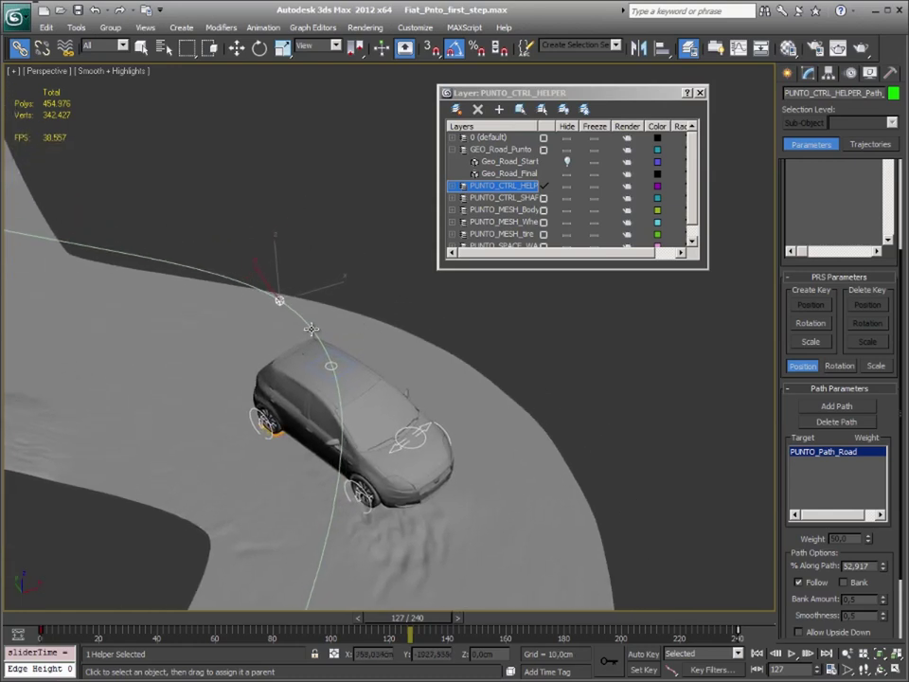
Select PUNTO_Path_Road with Select Object and enter Vertex level in the Modify panel.
click(311, 329)
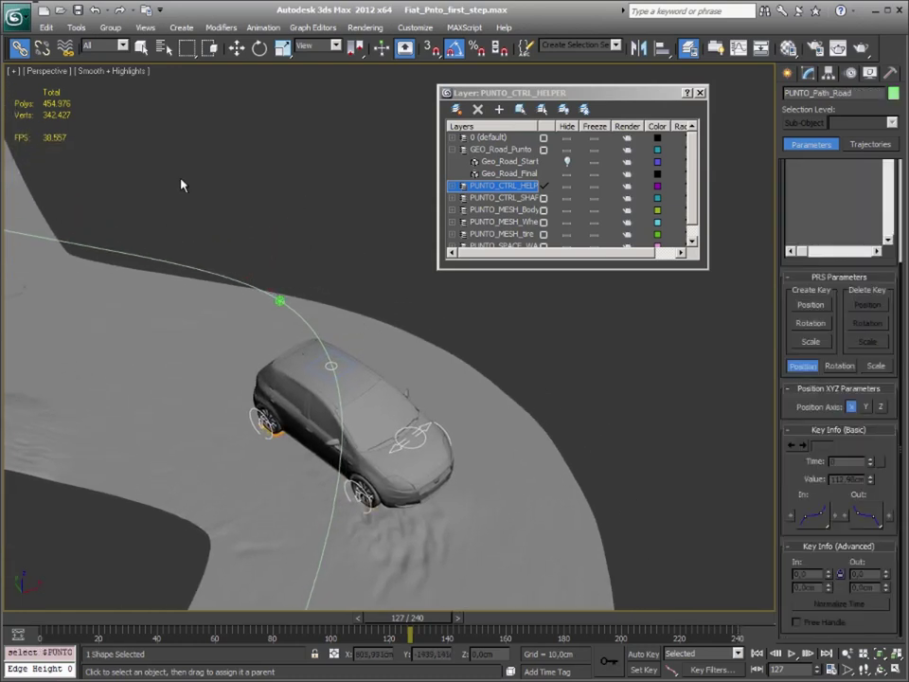
click(141, 48)
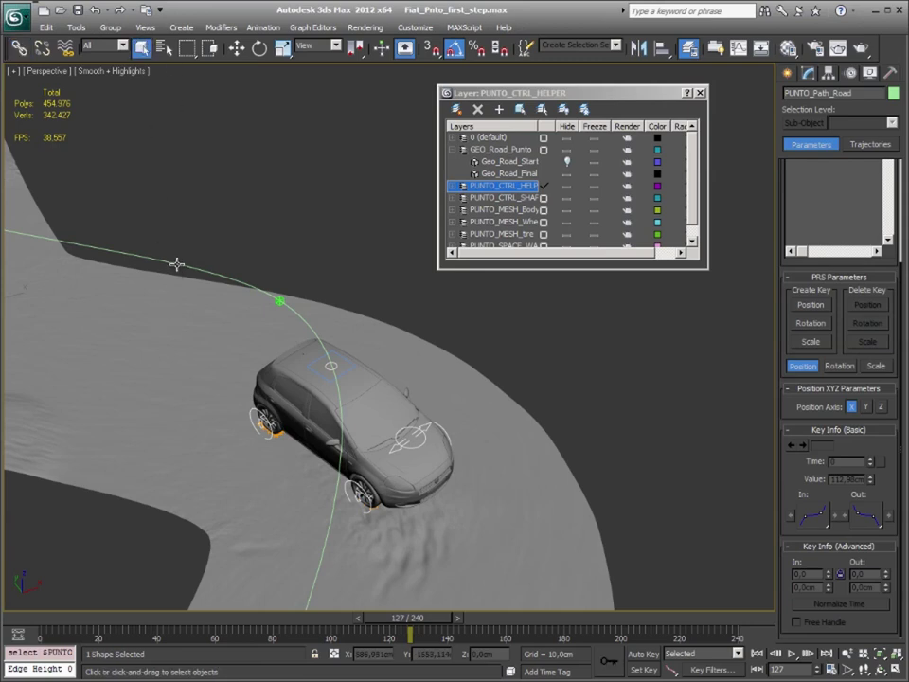
click(808, 73)
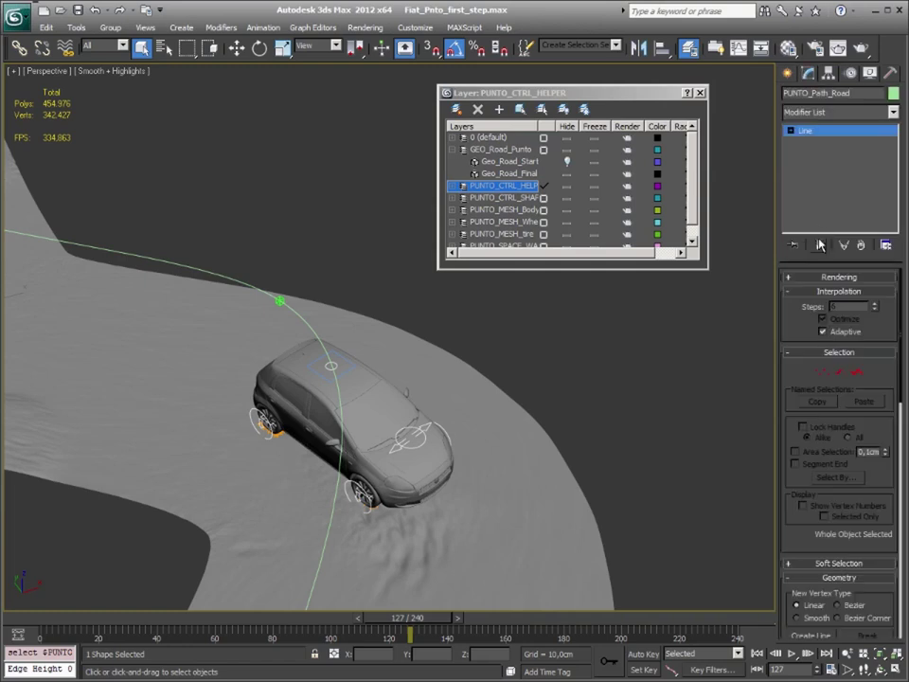
click(823, 372)
middle_drag(454, 381, 455, 306)
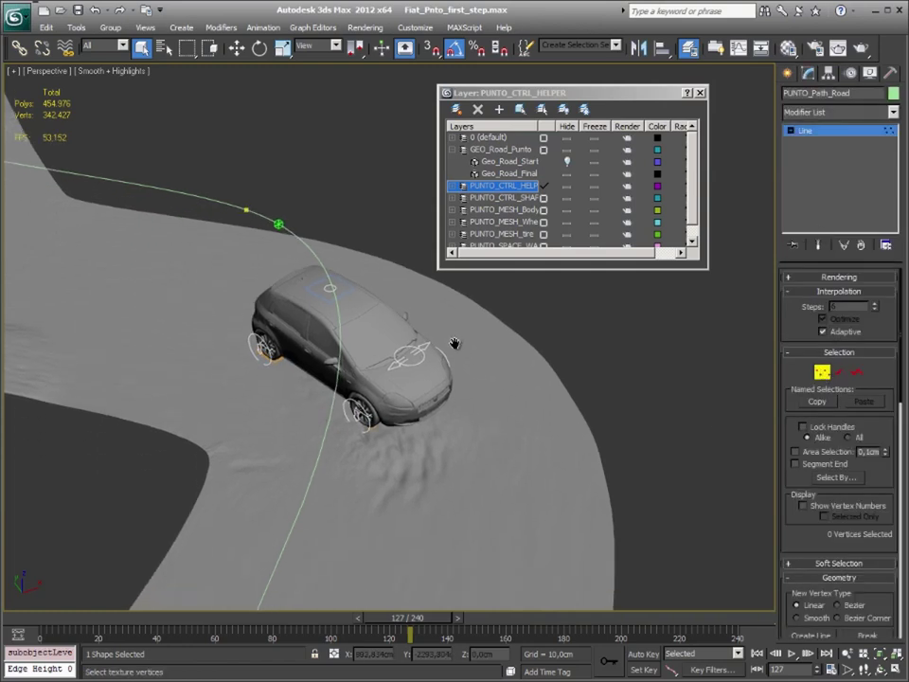
Switch to Segment level and select the path segment beside the car.
click(839, 372)
click(327, 445)
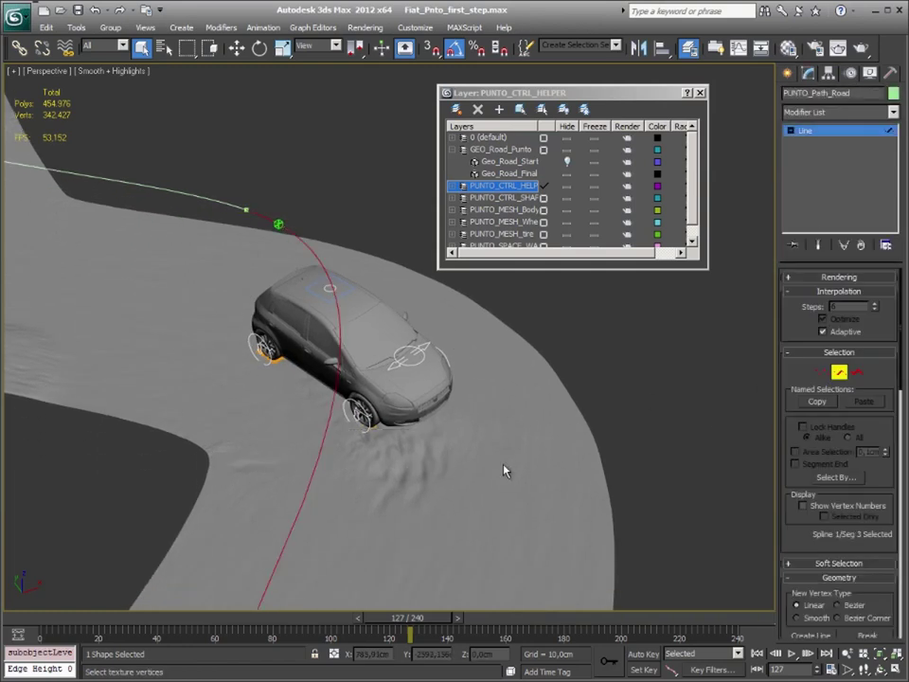
scroll(875, 427, down, 3)
scroll(852, 445, down, 5)
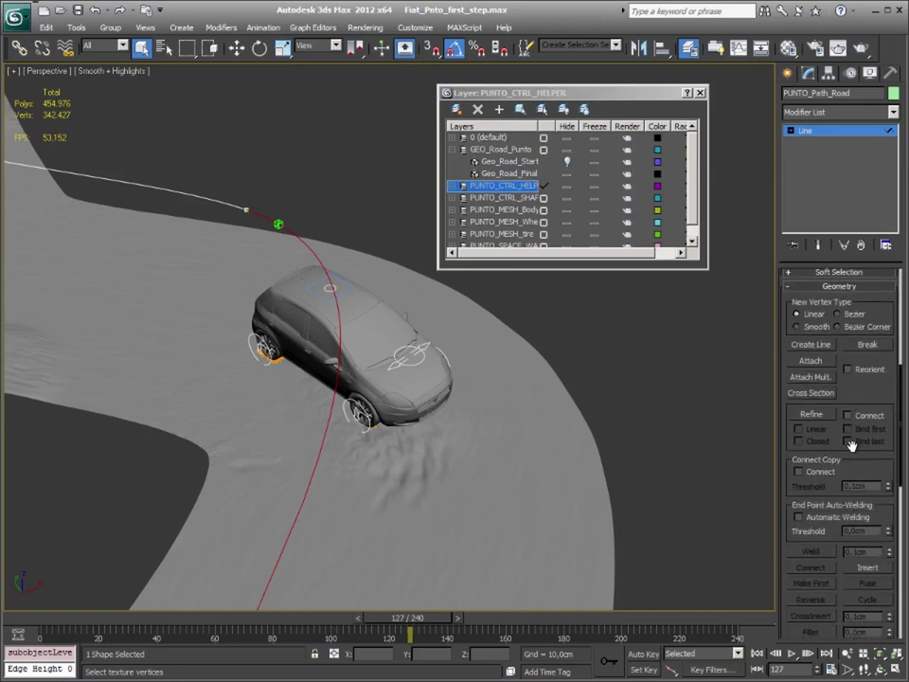
scroll(847, 459, down, 5)
scroll(847, 468, down, 3)
scroll(845, 473, down, 2)
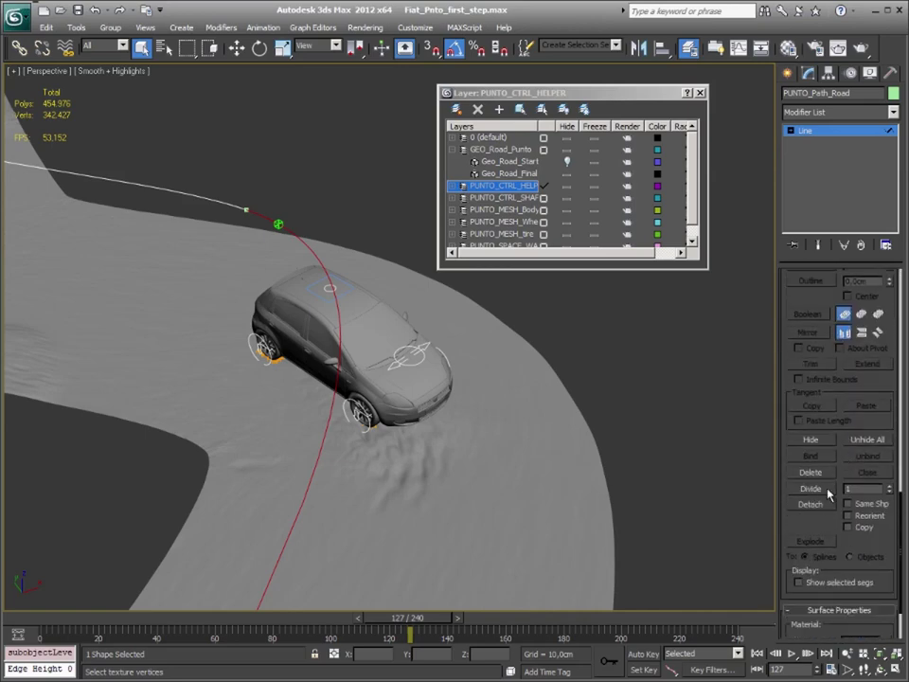
scroll(662, 388, down, 1)
scroll(653, 383, up, 2)
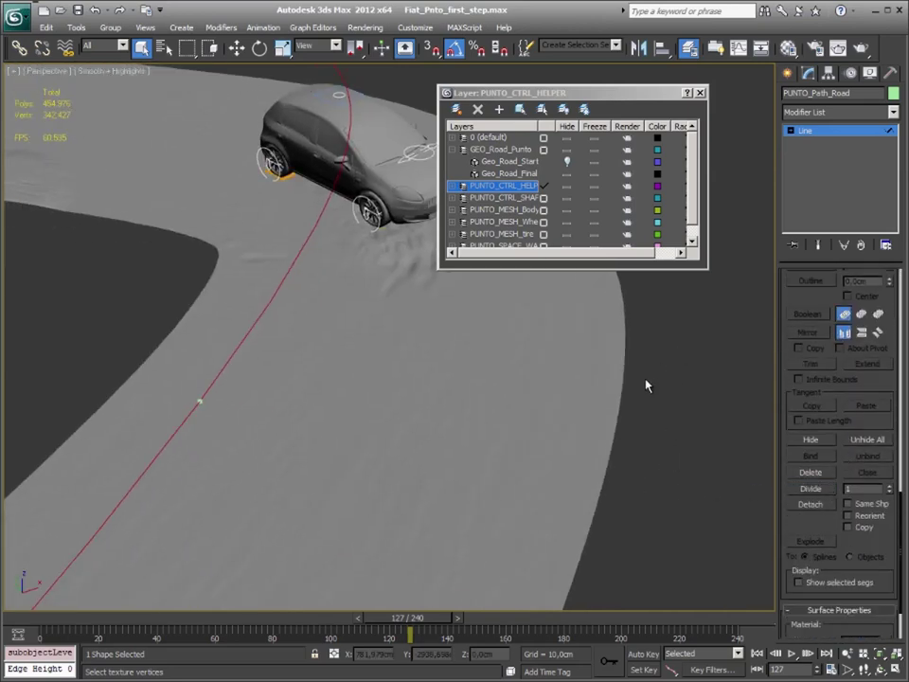
scroll(639, 393, down, 4)
scroll(635, 401, up, 1)
At Vertex level in Top view, move the path vertex behind the car to fit the road.
click(808, 133)
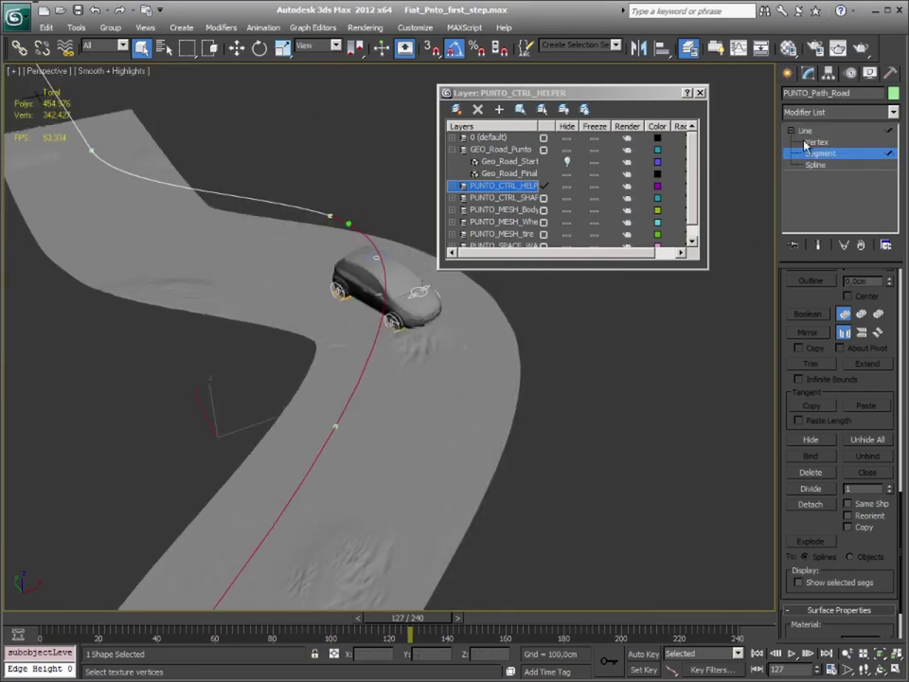
click(814, 142)
drag(321, 406, 322, 407)
mouse_move(459, 399)
alt+middle_down()
mouse_move(456, 415)
mouse_move(315, 497)
alt+middle_up()
key(t)
scroll(462, 416, down, 3)
scroll(410, 422, down, 2)
scroll(430, 416, up, 2)
key(w)
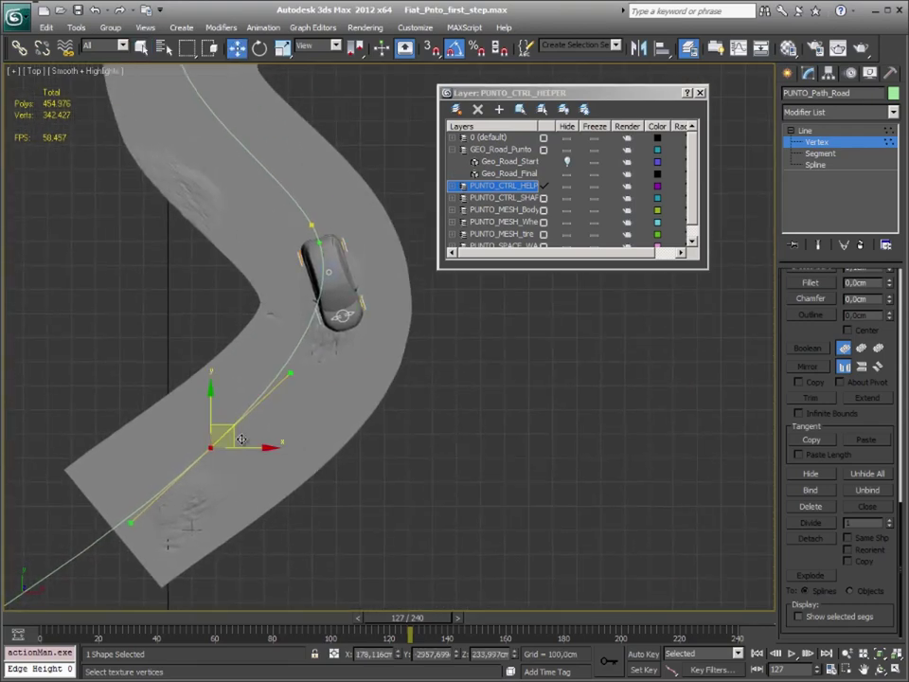
drag(231, 426, 228, 432)
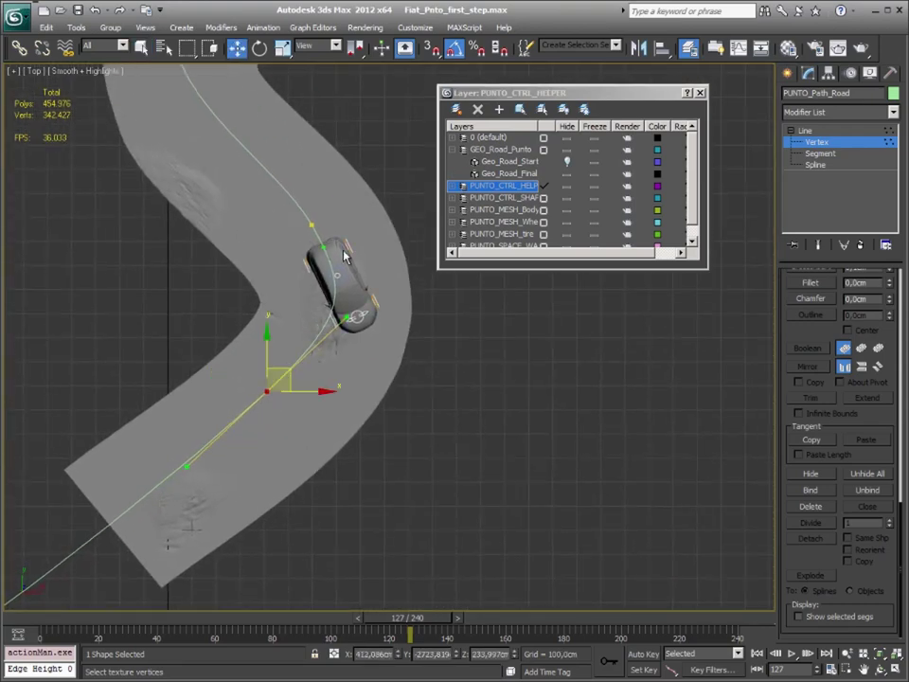
middle_drag(351, 259, 376, 351)
Move the vertex near the car and the lower vertex, adjusting tangents to smooth the curve.
drag(298, 344, 298, 342)
drag(351, 303, 315, 258)
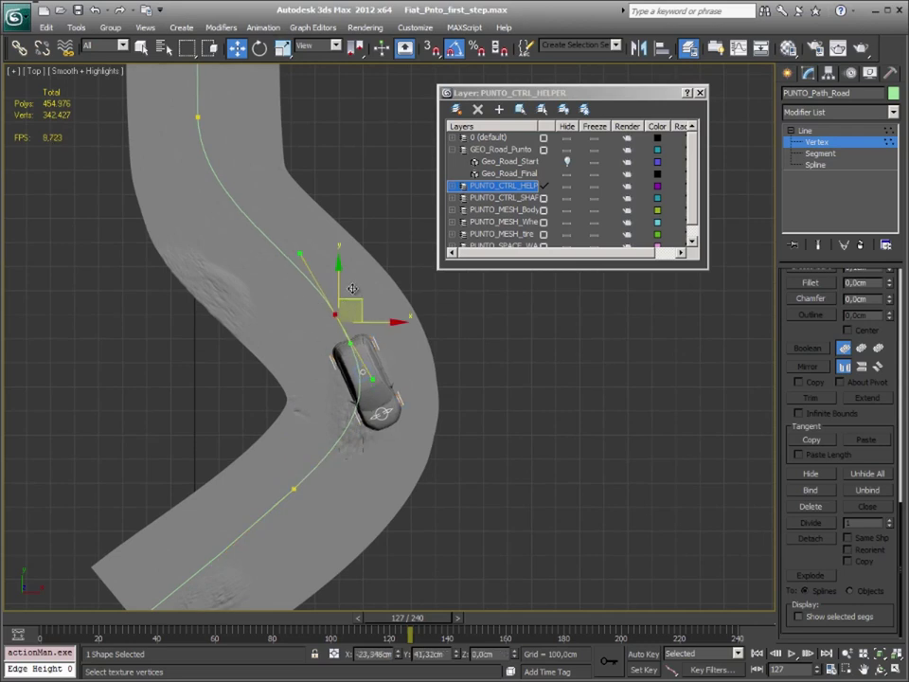
click(294, 277)
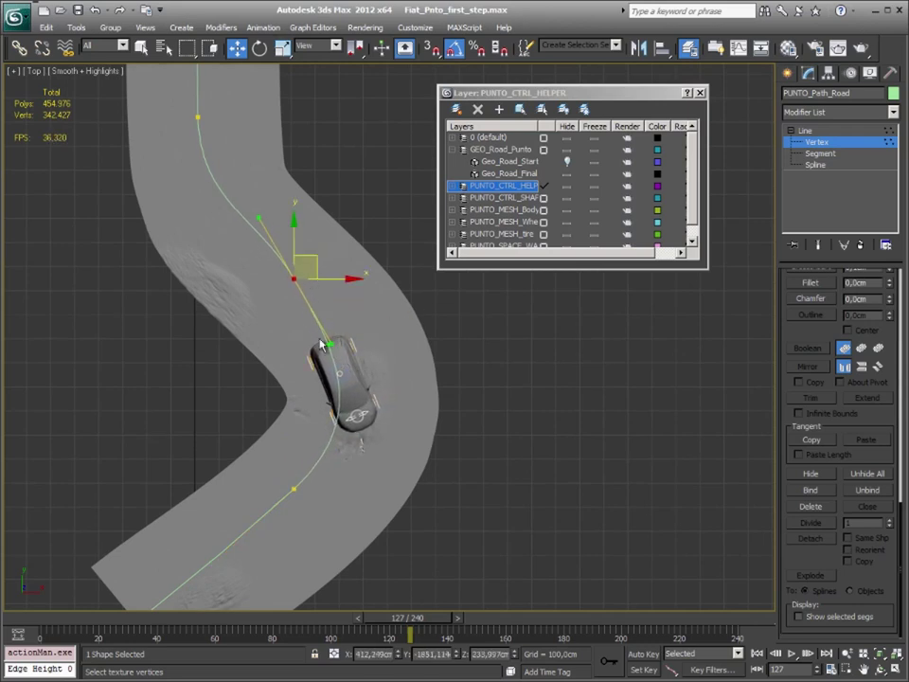
drag(330, 341, 339, 333)
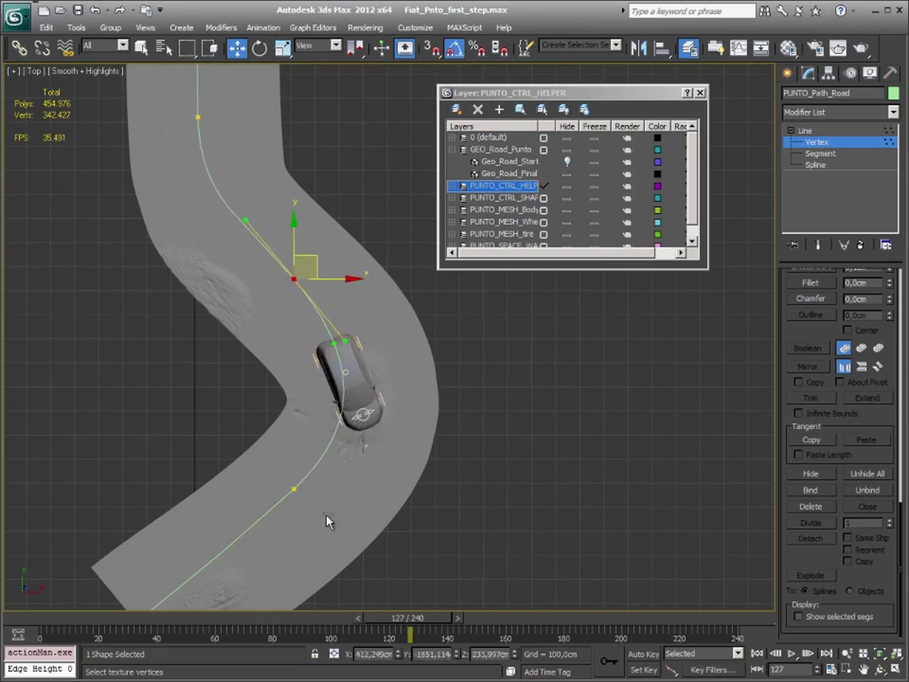
click(294, 488)
mouse_move(316, 468)
mouse_down()
mouse_move(331, 449)
mouse_move(344, 461)
mouse_up()
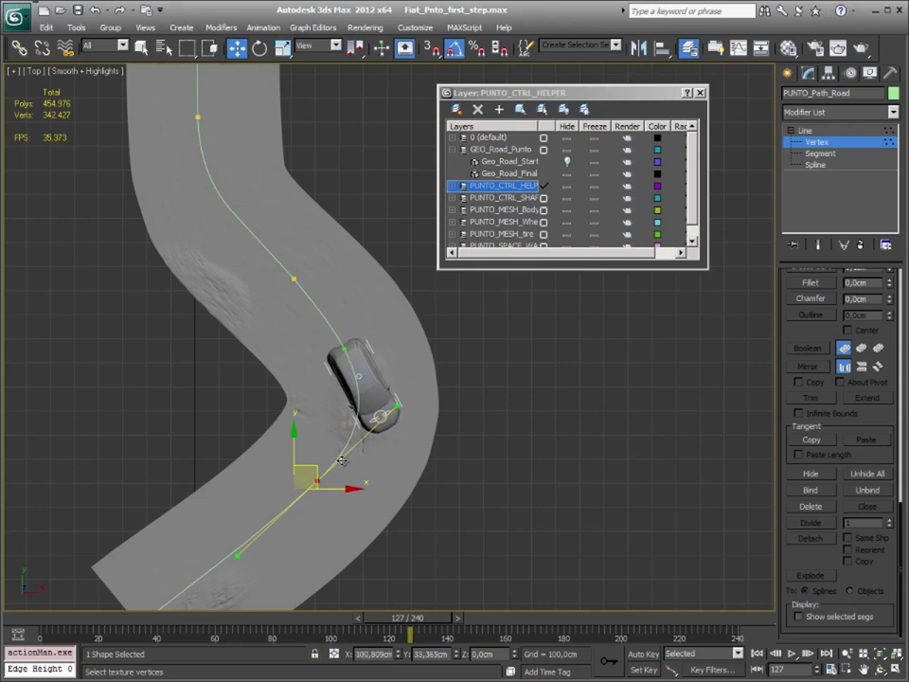
middle_drag(246, 468, 306, 416)
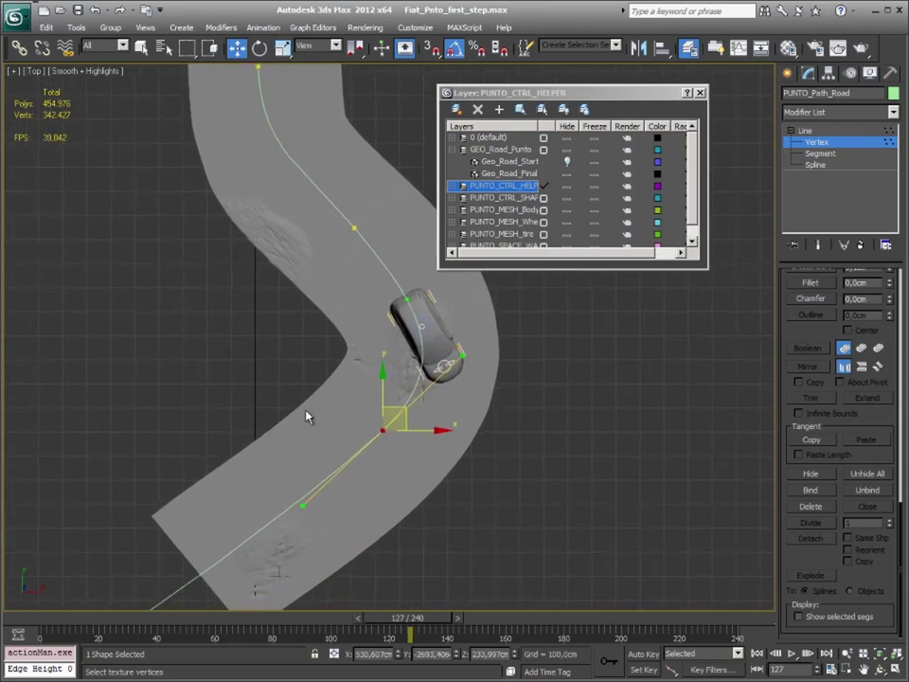
mouse_move(300, 506)
mouse_down()
mouse_move(297, 497)
mouse_move(306, 498)
mouse_up()
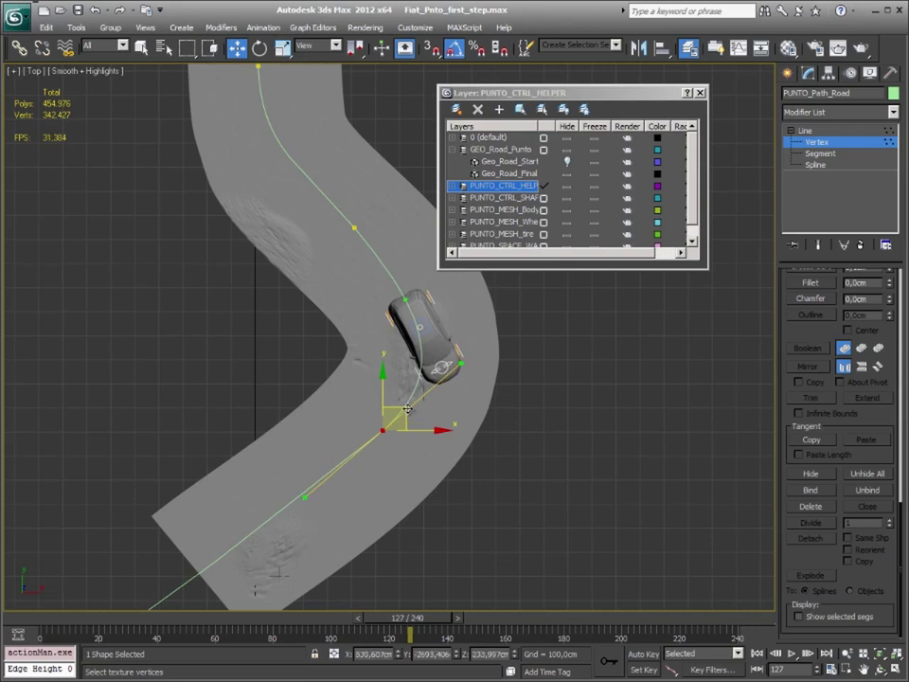
drag(407, 409, 378, 389)
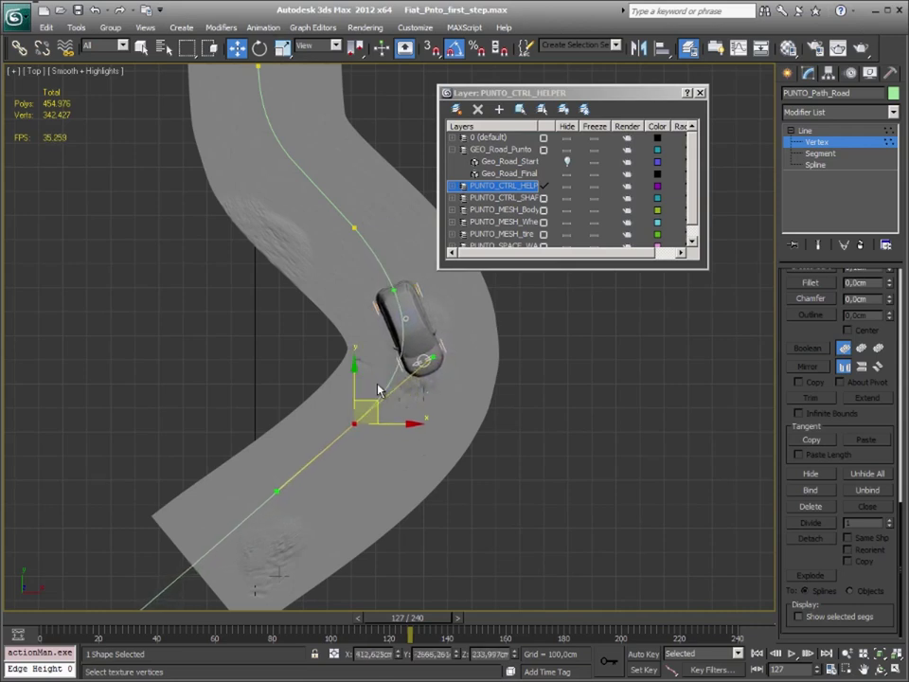
Reposition the upper vertex and lower end vertex, tweaking their tangents to follow the road.
middle_drag(346, 303, 348, 388)
click(341, 300)
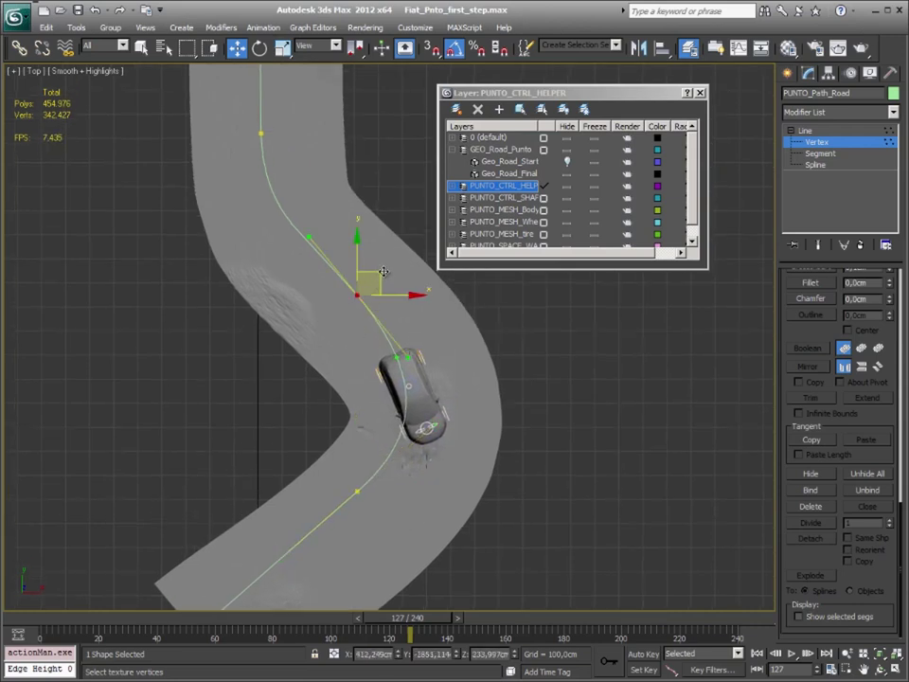
drag(360, 292, 377, 257)
scroll(335, 324, down, 2)
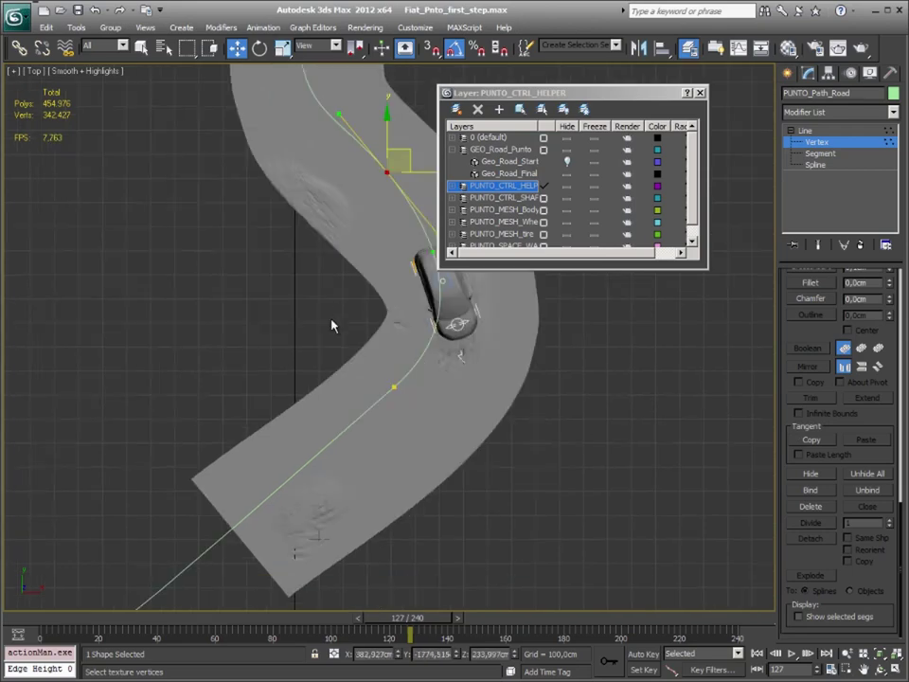
scroll(218, 504, down, 3)
middle_drag(272, 514, 292, 505)
drag(218, 437, 217, 445)
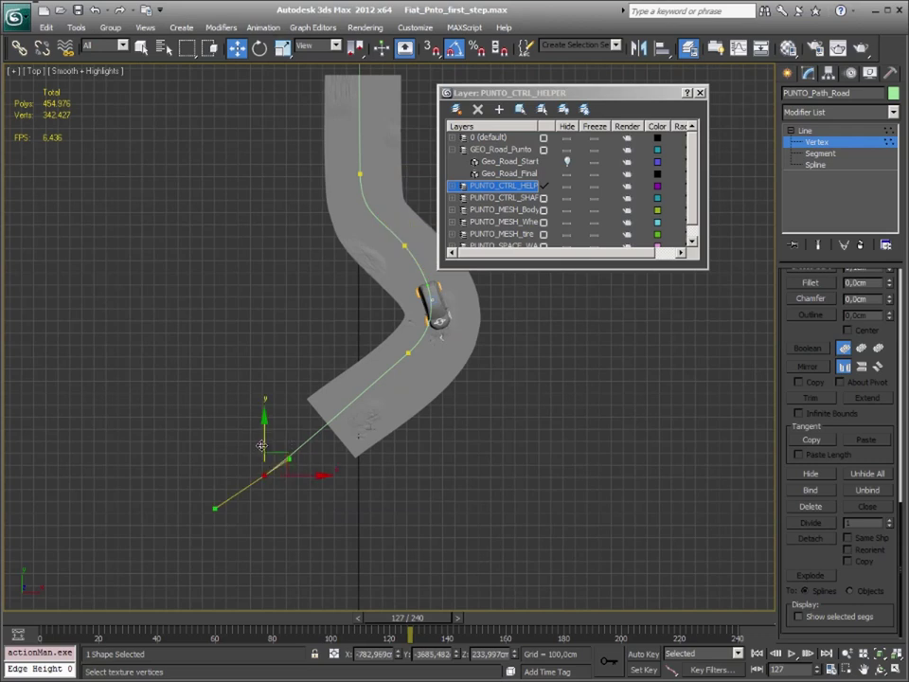
drag(216, 509, 217, 515)
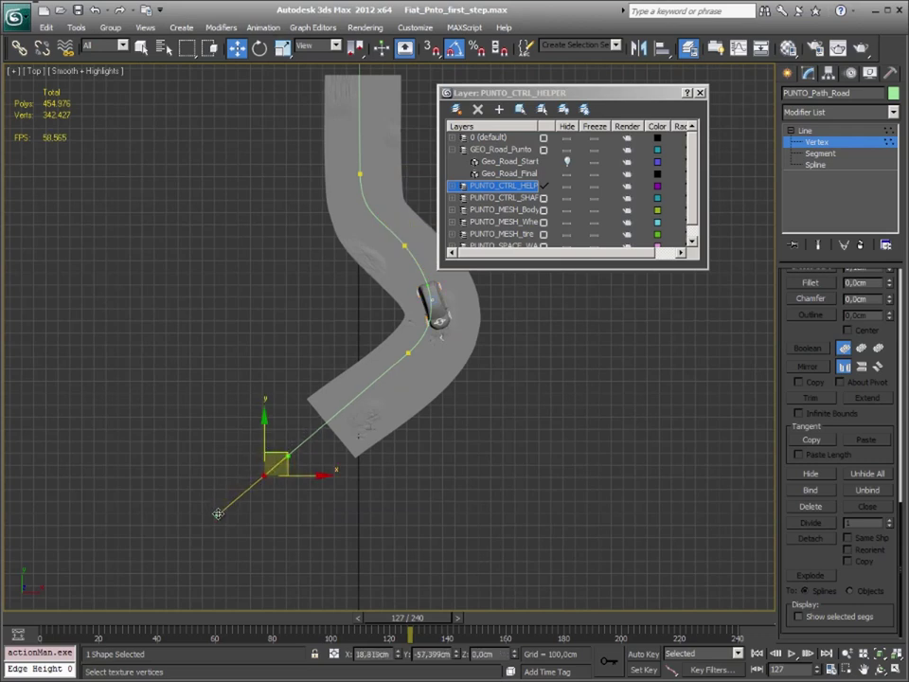
drag(288, 450, 405, 352)
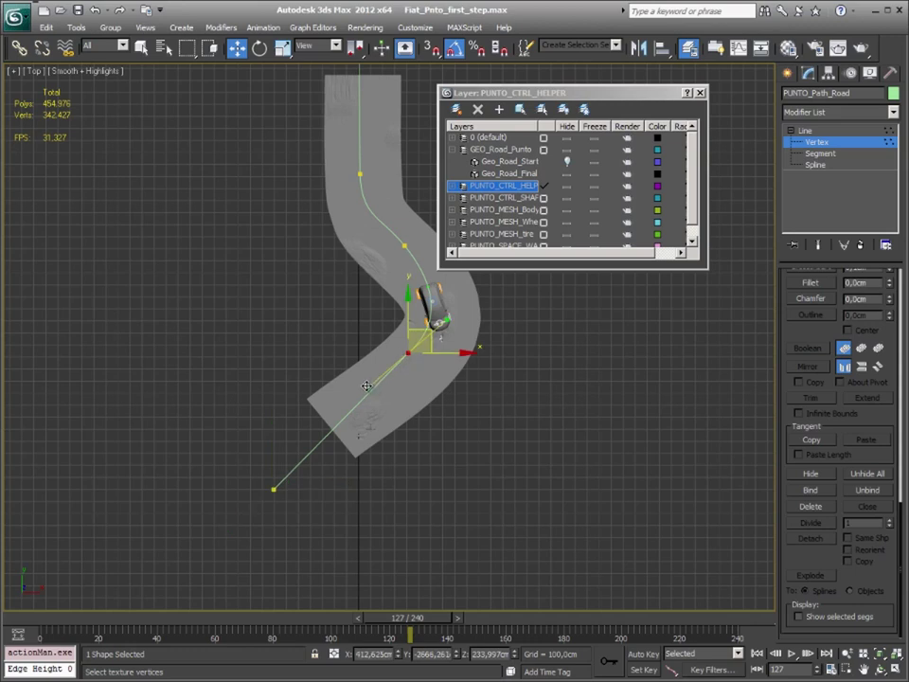
drag(366, 385, 377, 390)
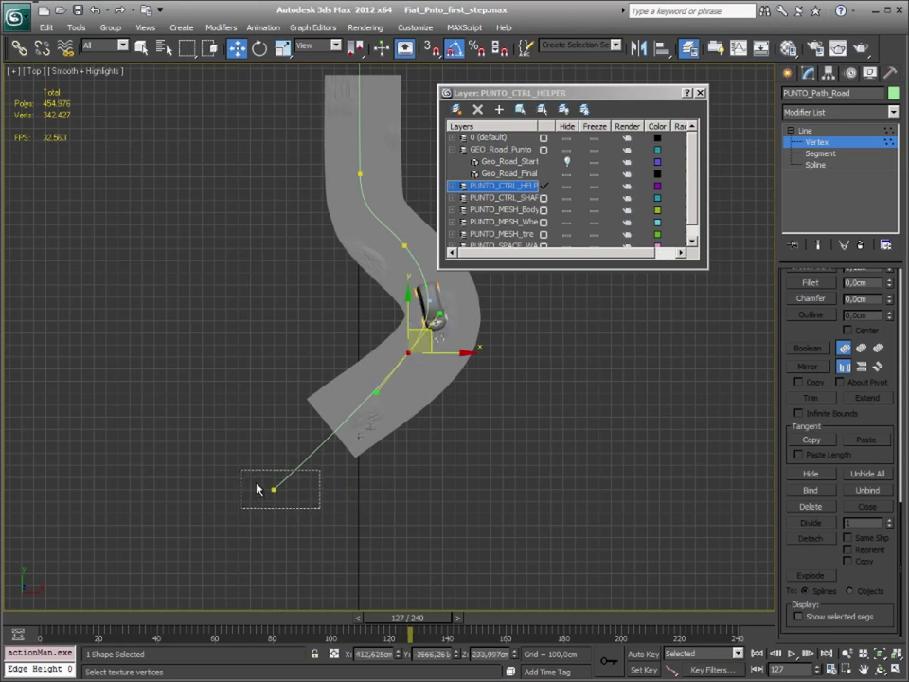
Fine-tune the end vertex and the vertex beside the car, then rewind to frame 0.
drag(248, 473, 301, 502)
drag(223, 532, 231, 534)
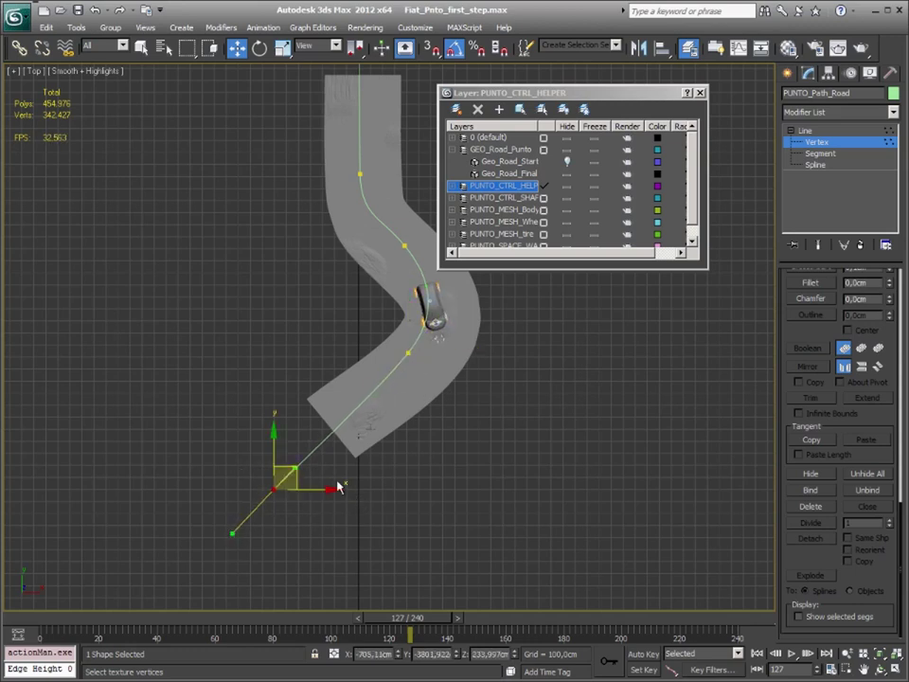
drag(295, 466, 315, 477)
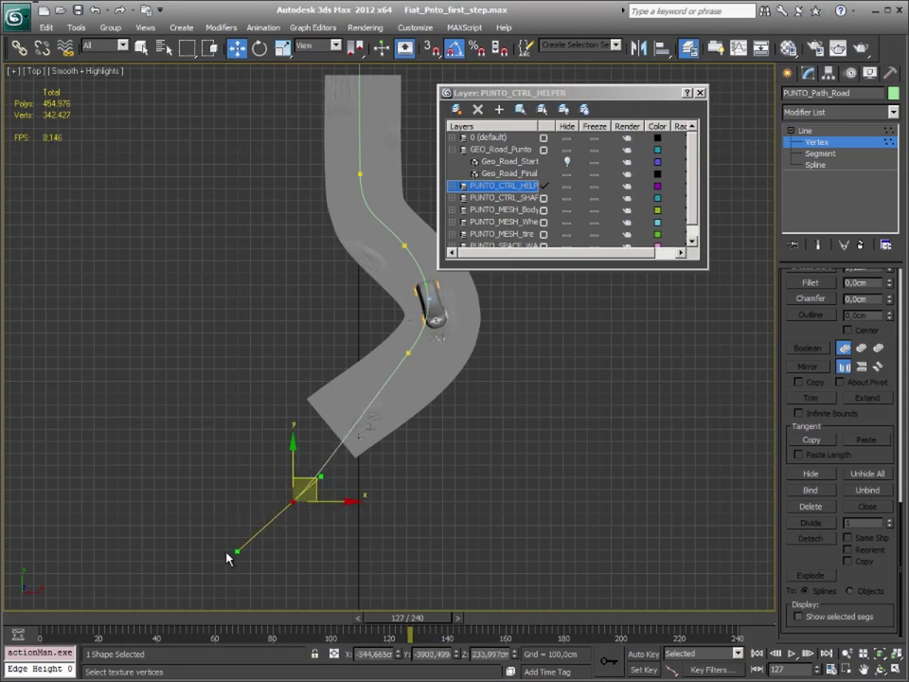
drag(238, 551, 244, 540)
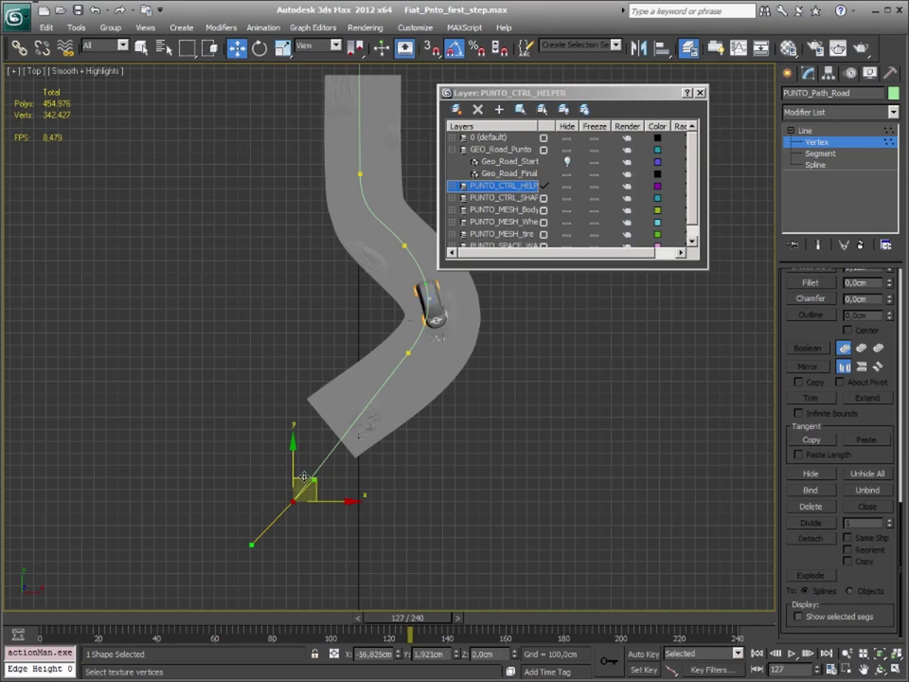
click(407, 352)
scroll(357, 418, up, 3)
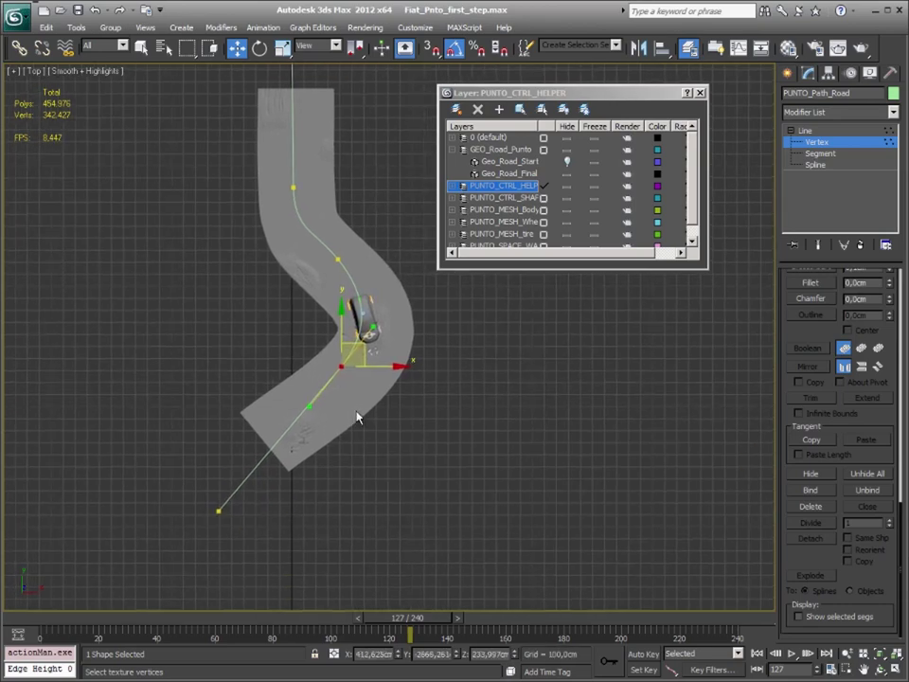
scroll(340, 419, up, 2)
drag(229, 474, 226, 476)
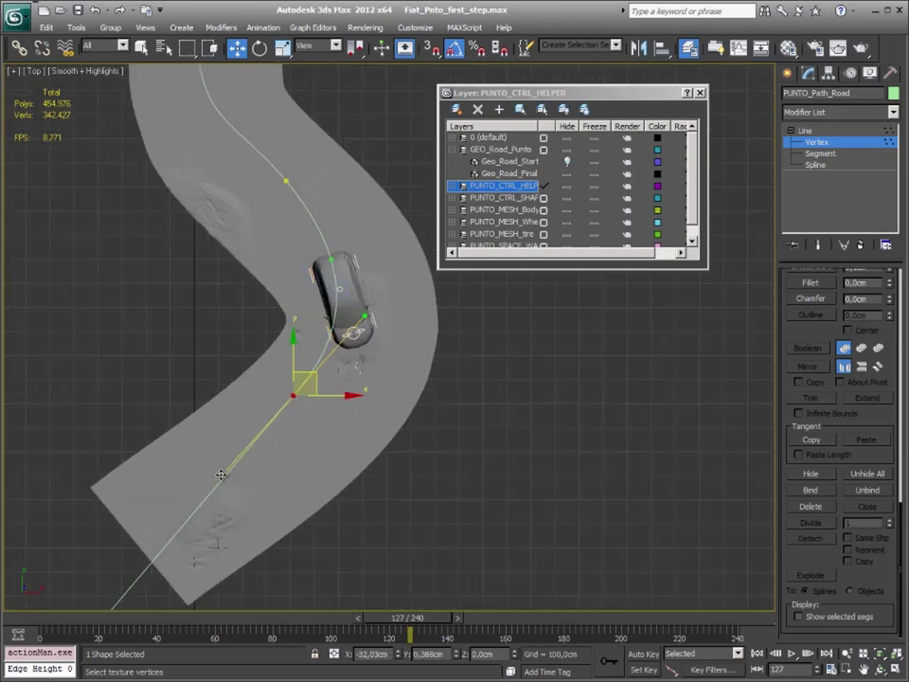
drag(312, 371, 315, 379)
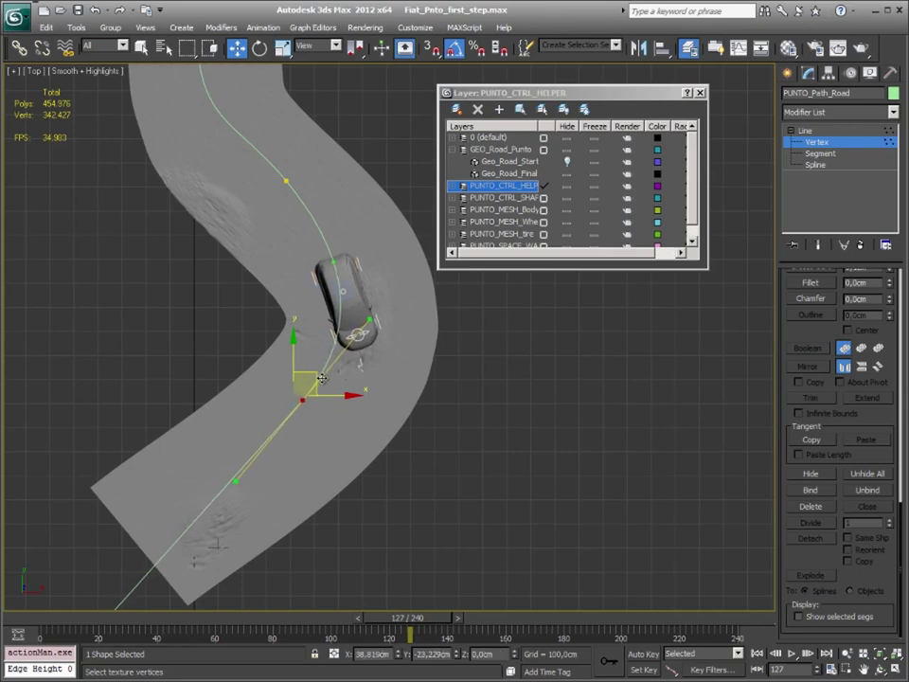
scroll(517, 456, down, 2)
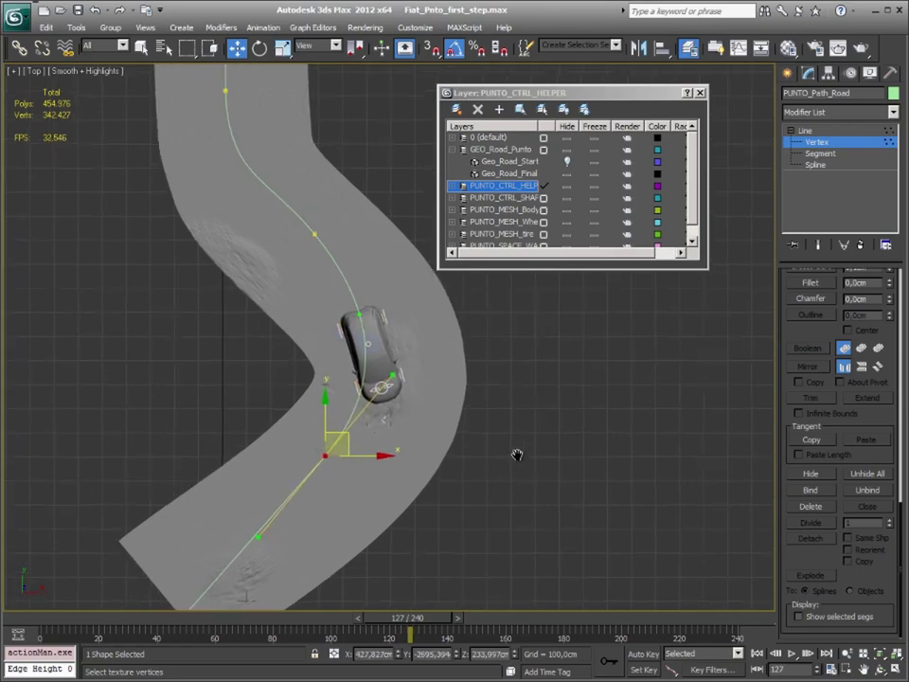
scroll(530, 470, down, 3)
mouse_move(414, 617)
mouse_down()
mouse_move(66, 571)
mouse_move(625, 574)
mouse_move(196, 574)
mouse_move(186, 572)
mouse_move(543, 565)
mouse_move(330, 564)
mouse_move(299, 559)
mouse_move(246, 523)
mouse_move(146, 509)
mouse_move(229, 523)
mouse_up()
Move the path vertex beside the car straight up along Y and scrub the timeline to check the car follows.
key(w)
middle_drag(347, 126, 355, 173)
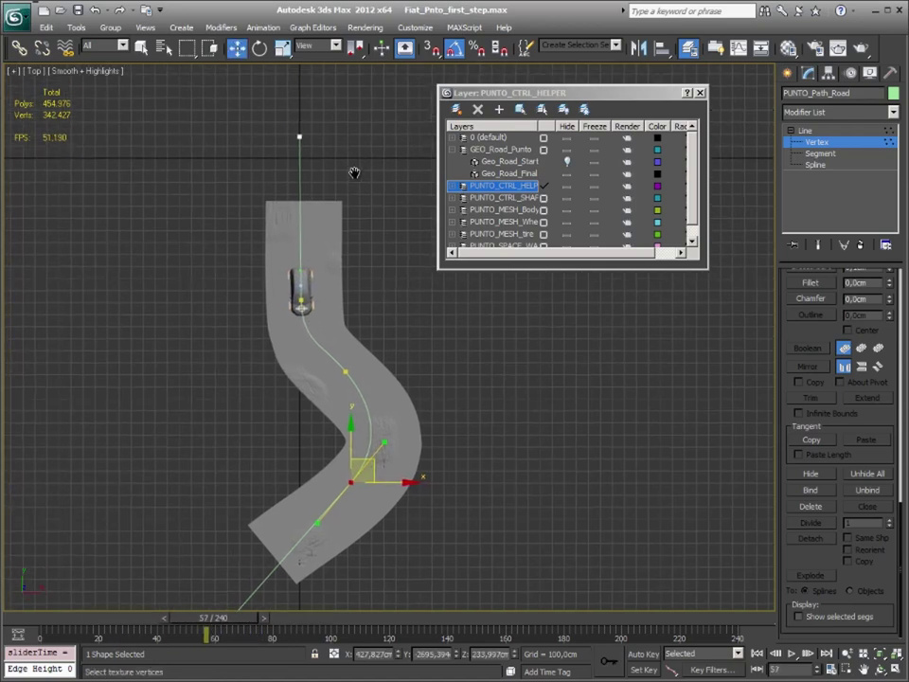
scroll(250, 201, up, 4)
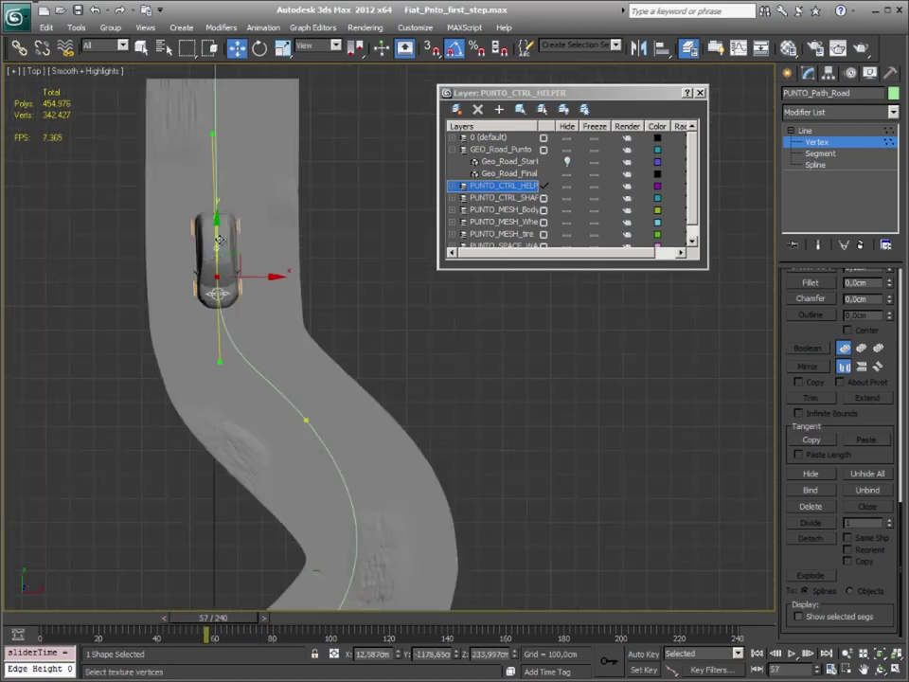
mouse_move(217, 243)
mouse_down()
mouse_move(216, 189)
mouse_move(228, 219)
mouse_up()
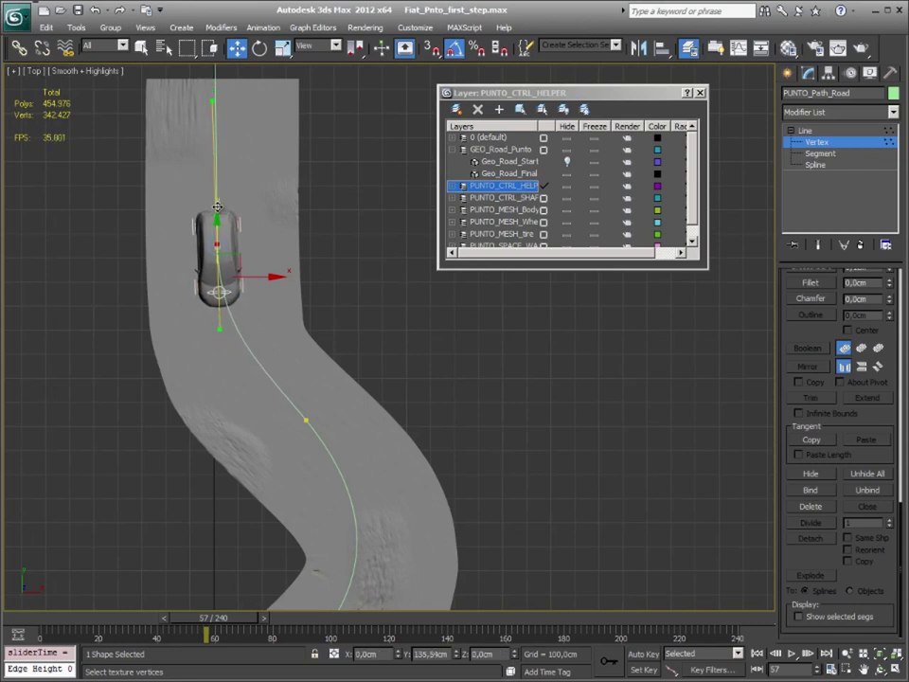
middle_drag(492, 382, 490, 391)
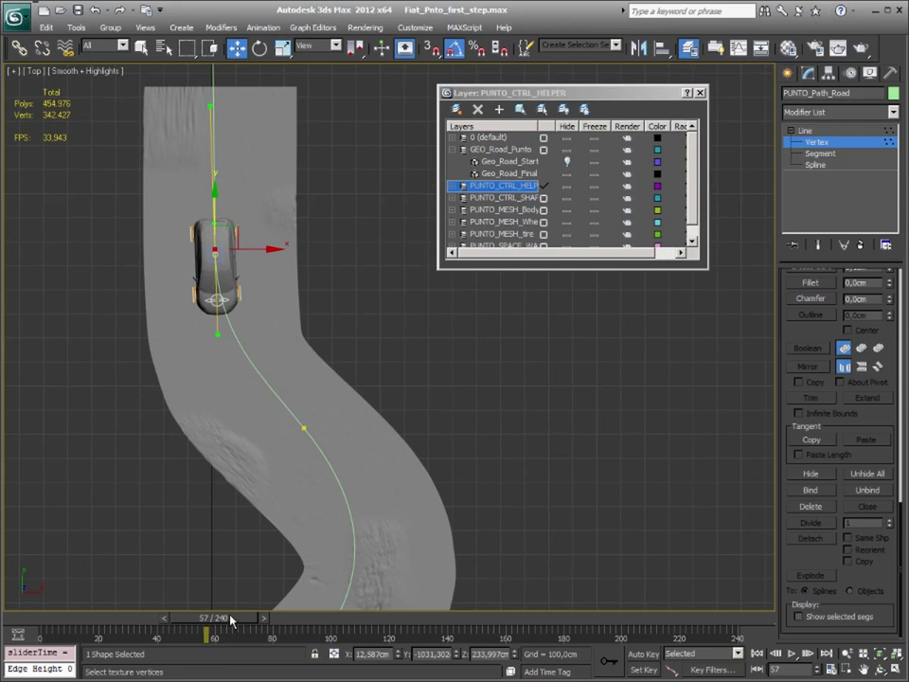
mouse_move(230, 616)
mouse_down()
mouse_move(260, 624)
mouse_move(441, 614)
mouse_up()
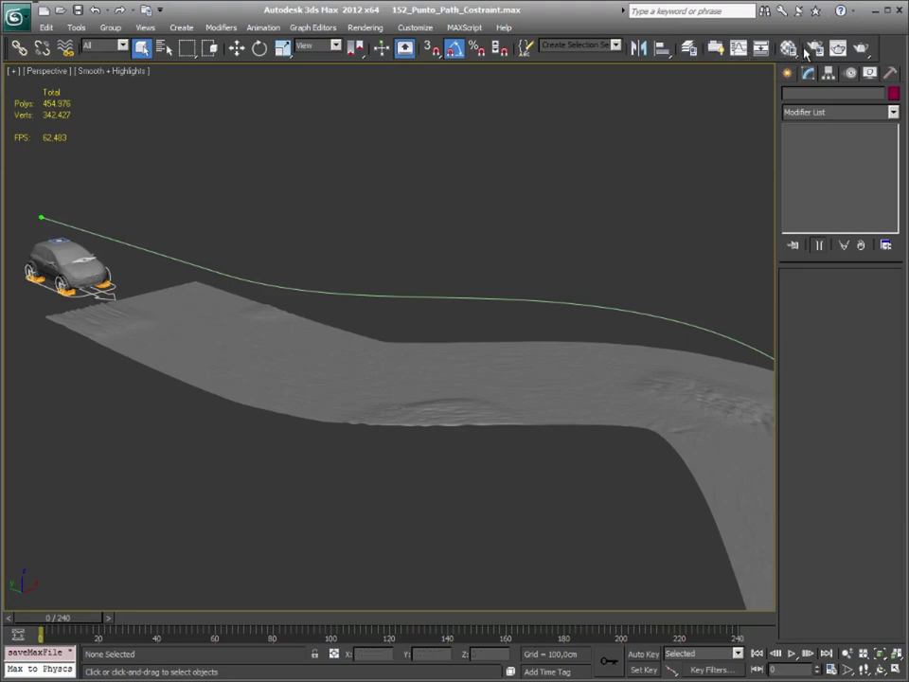
Hide the GEO_Road_Punto layer, zoom in on the car, and select the PUNTO_CTRL_HELPER layer.
click(689, 47)
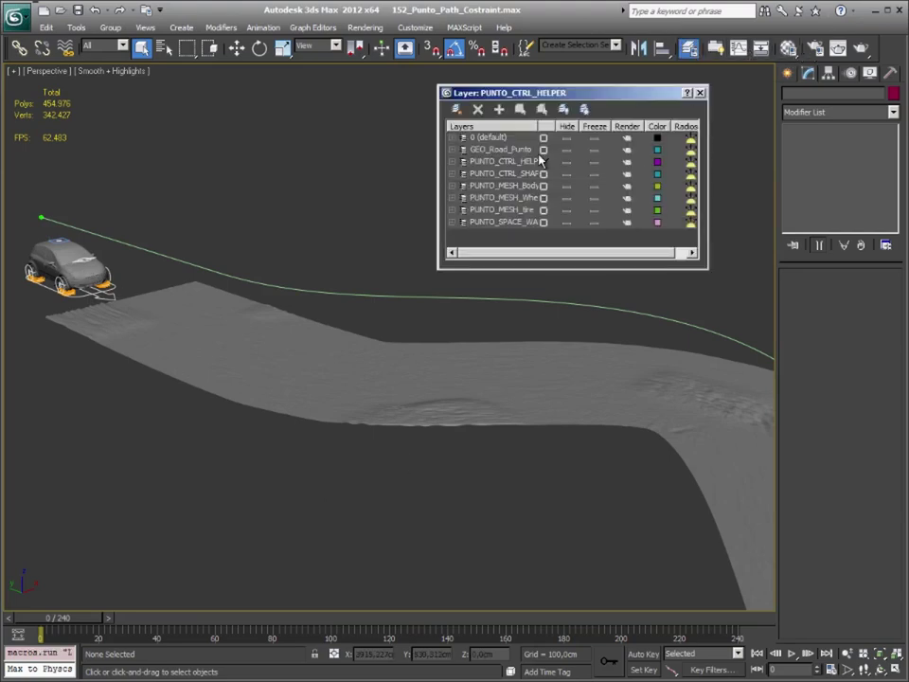
click(566, 150)
middle_drag(189, 361, 416, 388)
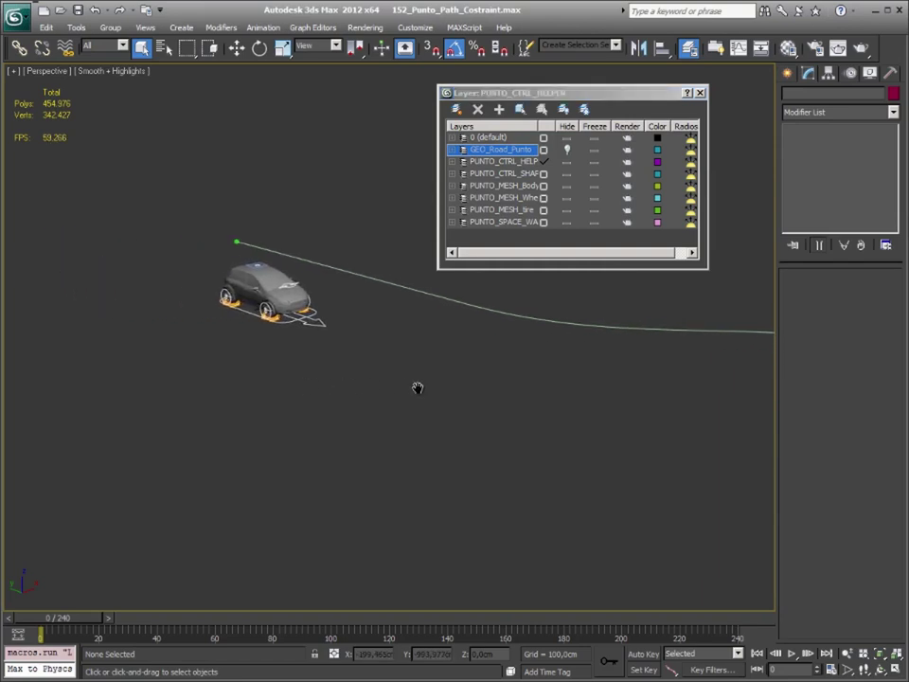
scroll(416, 387, up, 4)
scroll(228, 303, up, 2)
scroll(229, 304, up, 2)
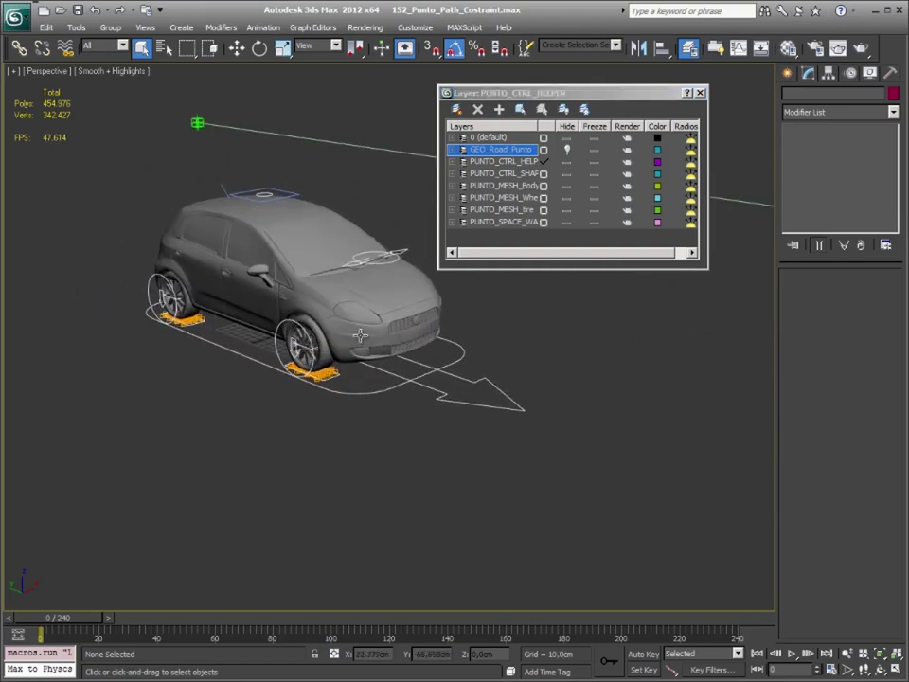
scroll(228, 303, up, 2)
scroll(228, 304, up, 1)
mouse_move(365, 358)
middle_down()
mouse_move(285, 369)
mouse_move(385, 403)
mouse_move(508, 396)
middle_up()
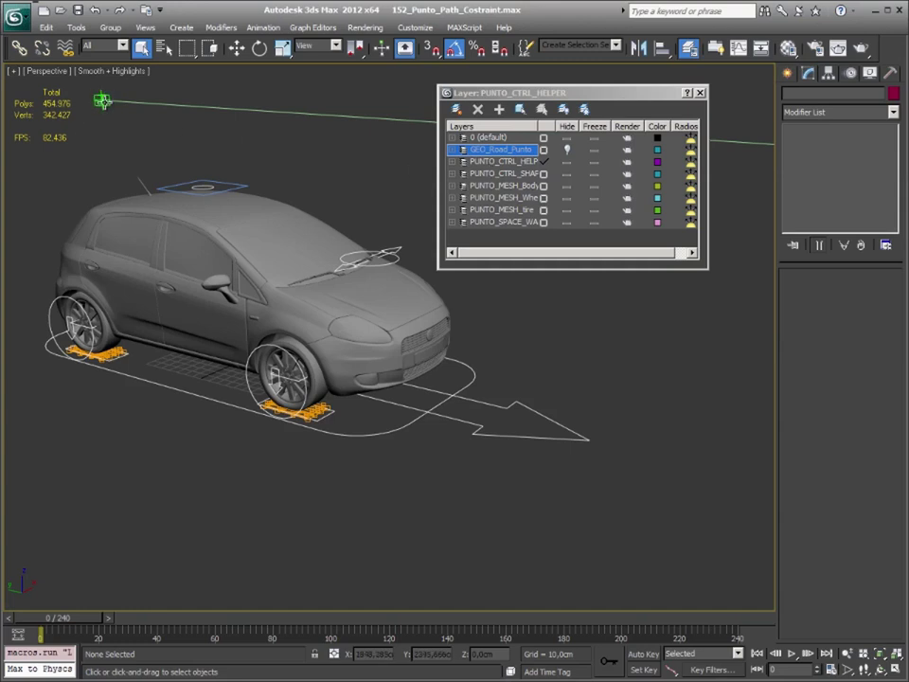
click(506, 162)
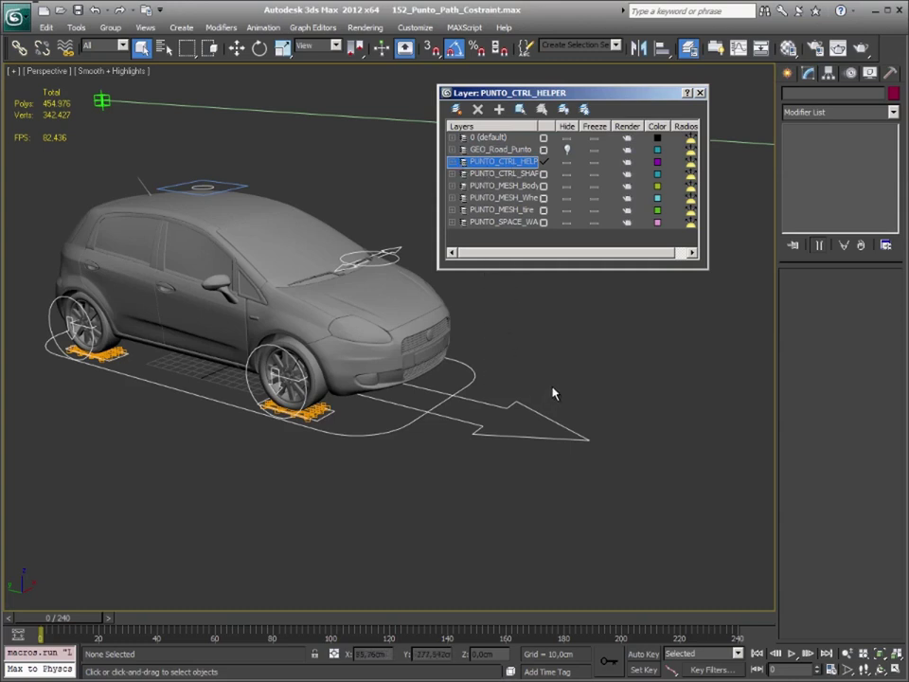
key(F3)
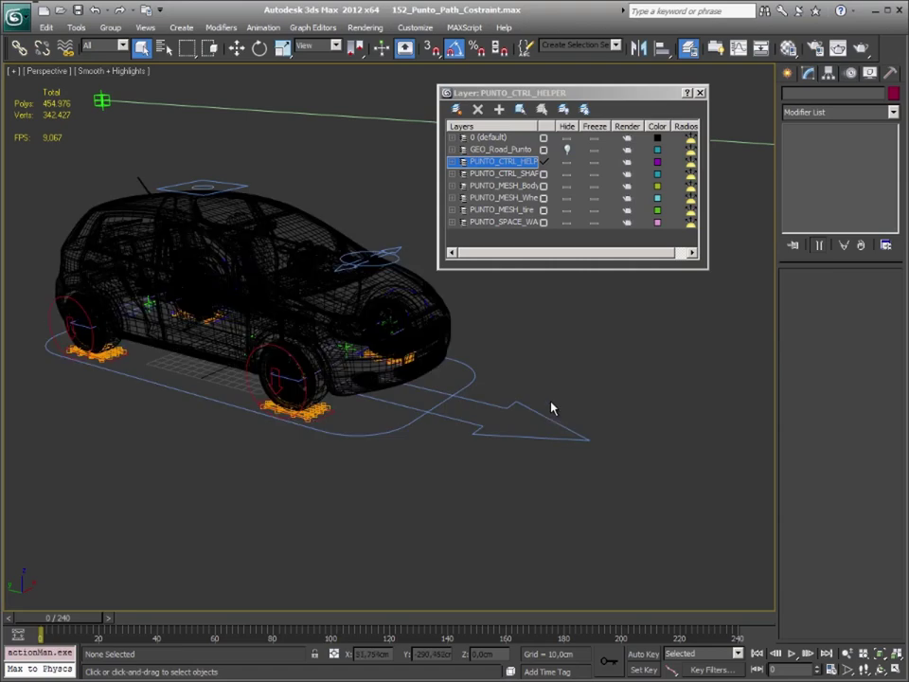
click(550, 413)
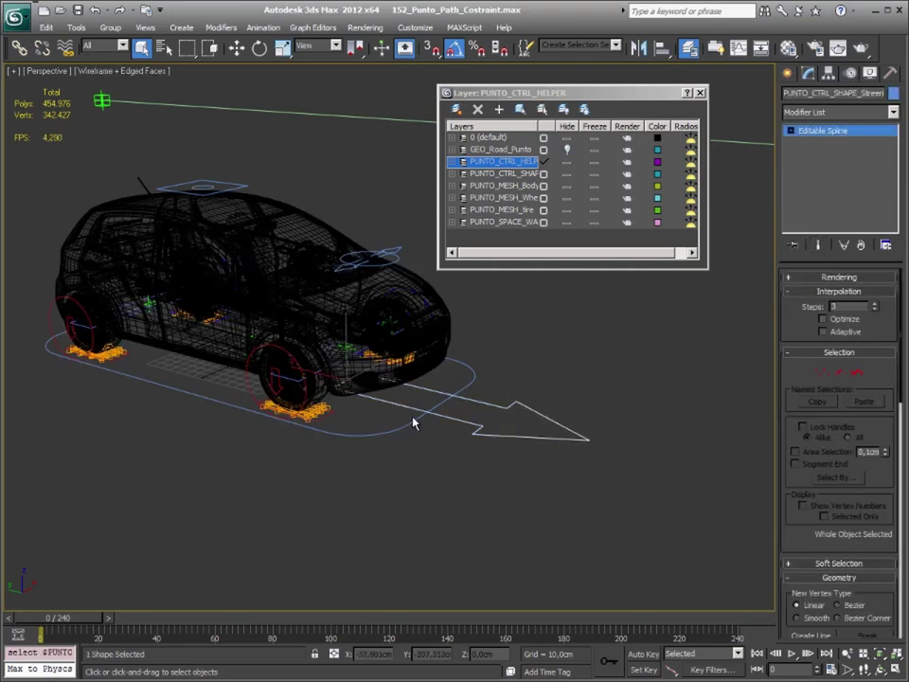
alt+middle_drag(321, 291, 411, 402)
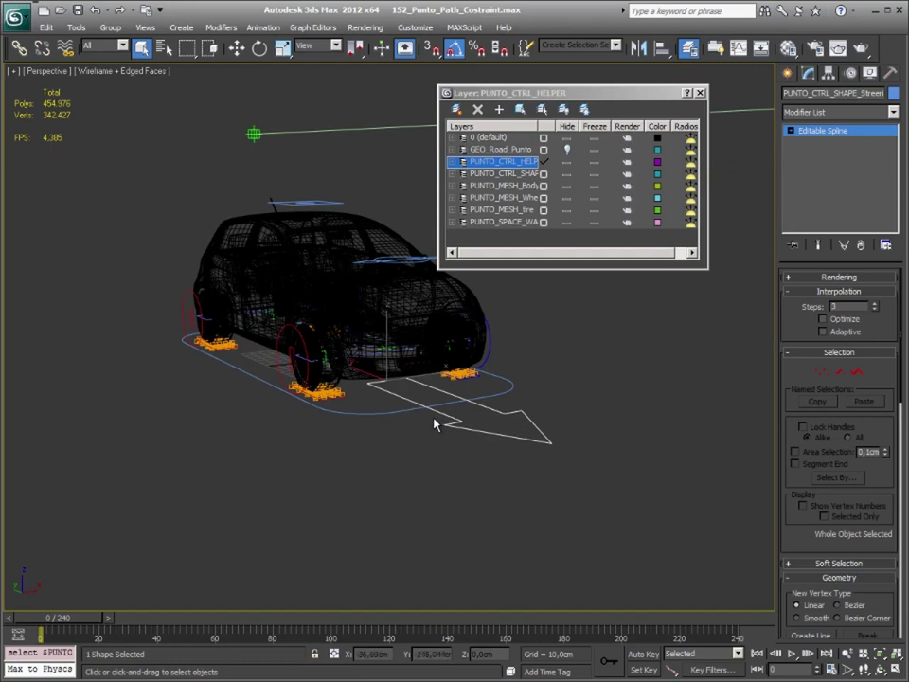
key(e)
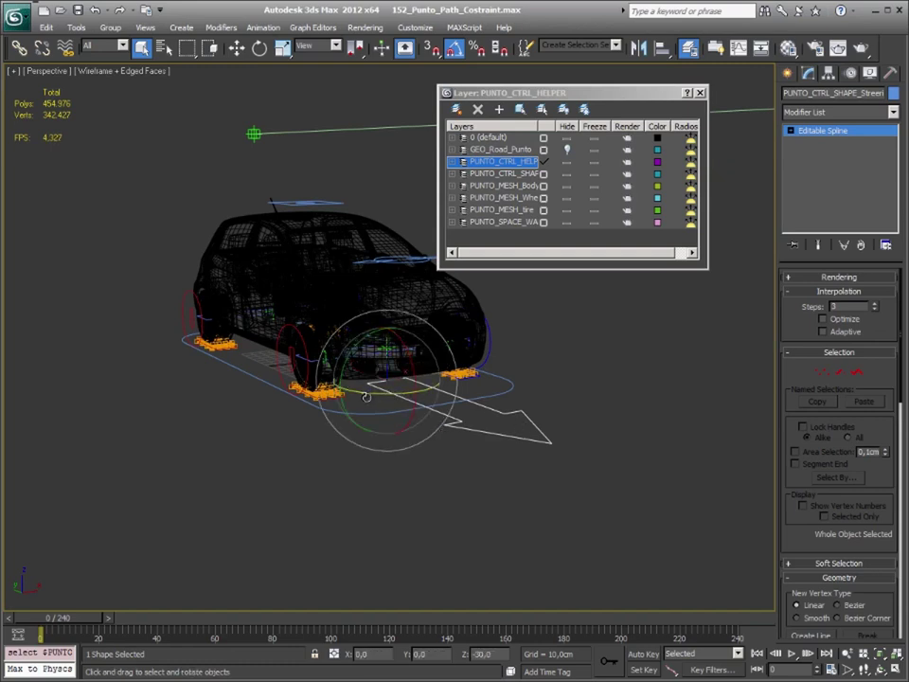
drag(365, 396, 444, 396)
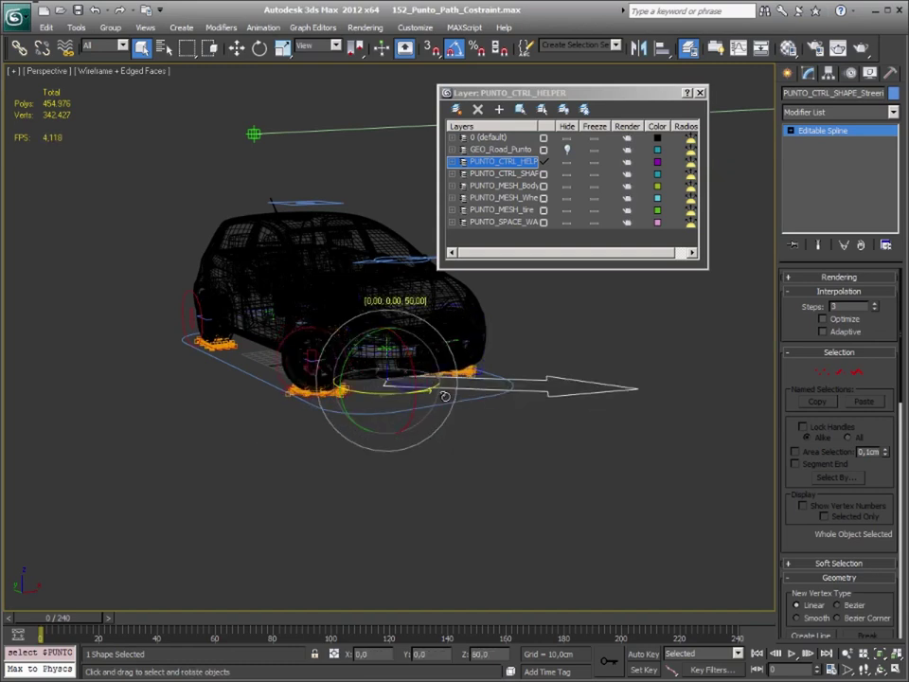
mouse_move(444, 395)
mouse_down()
mouse_move(383, 403)
mouse_move(263, 442)
mouse_up()
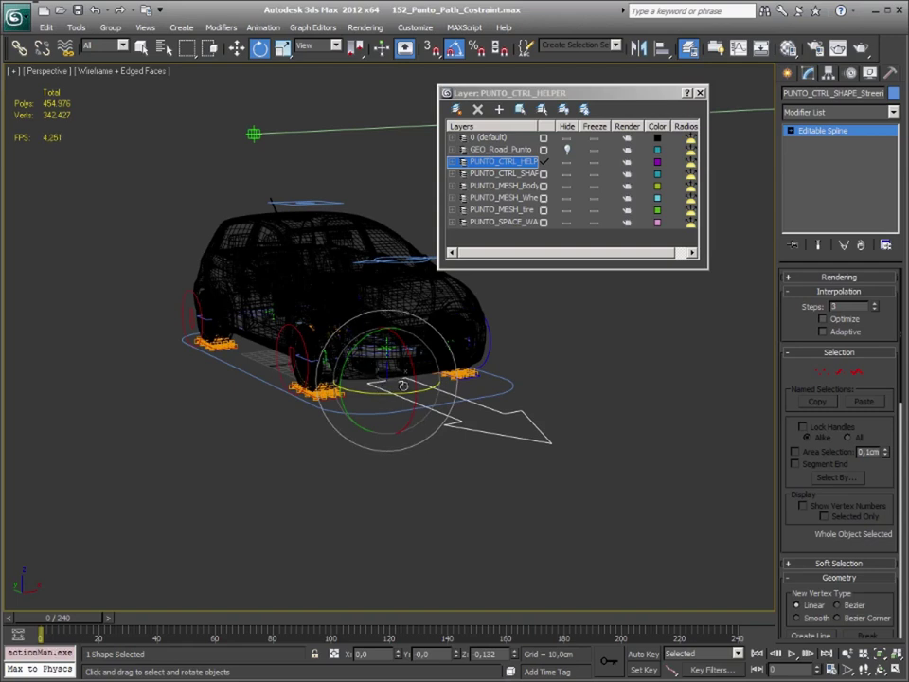
click(263, 384)
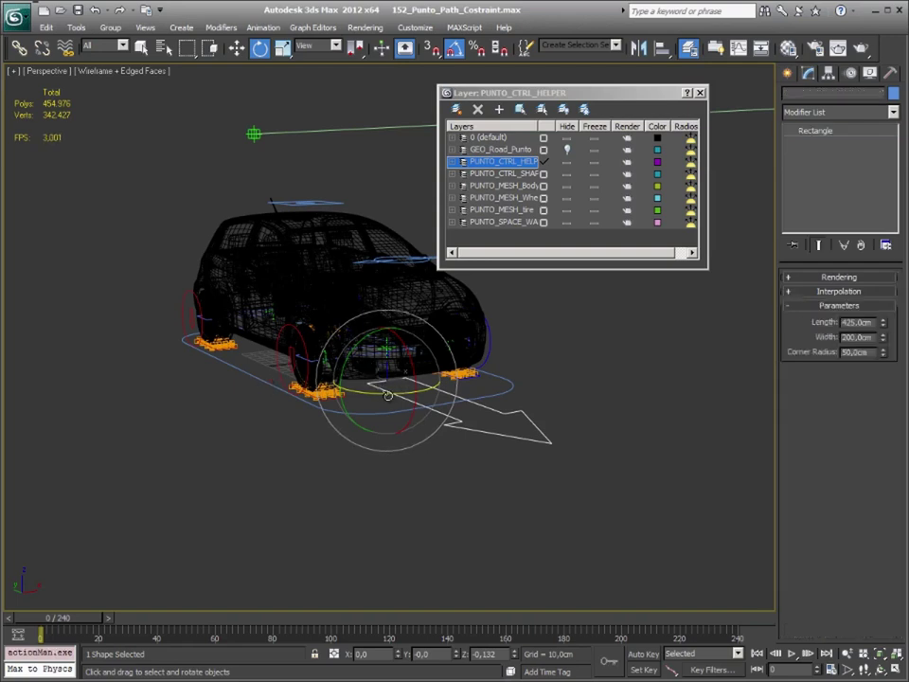
Place a new point helper below the car, displayed as a box with the cross turned off, and start Align.
click(234, 166)
click(254, 133)
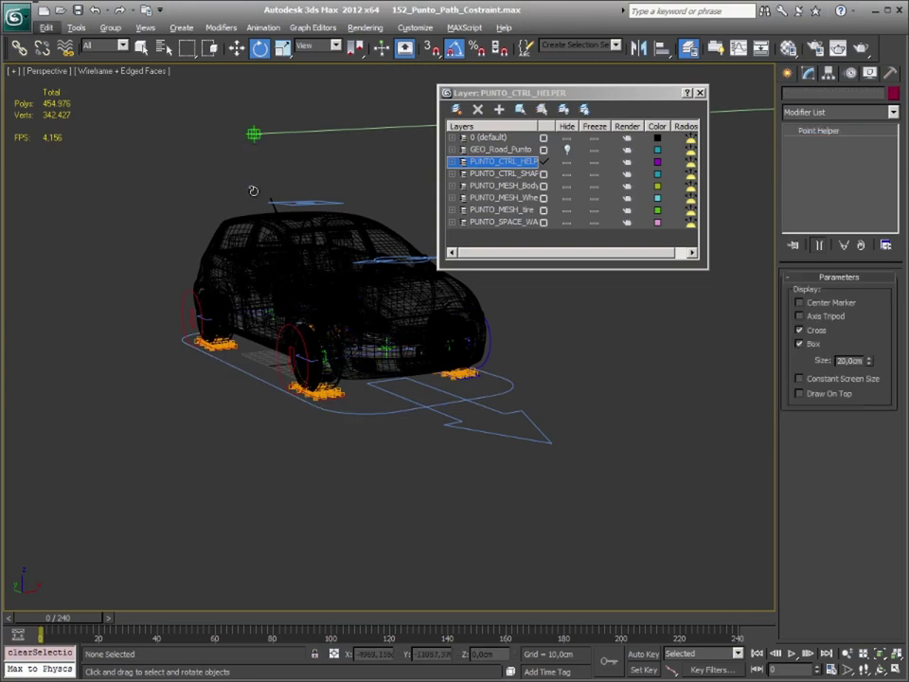
click(606, 372)
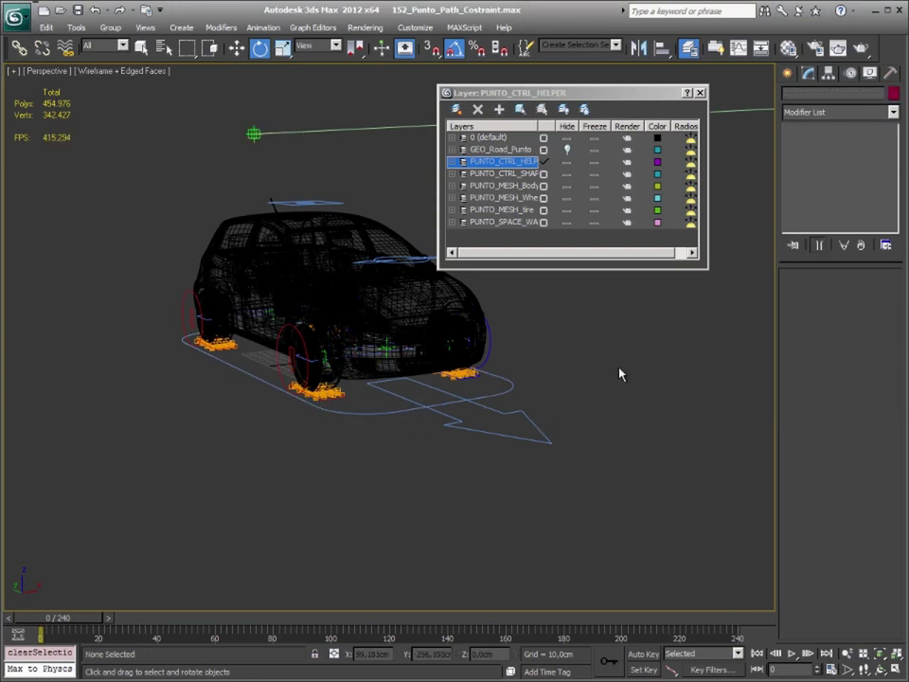
click(786, 73)
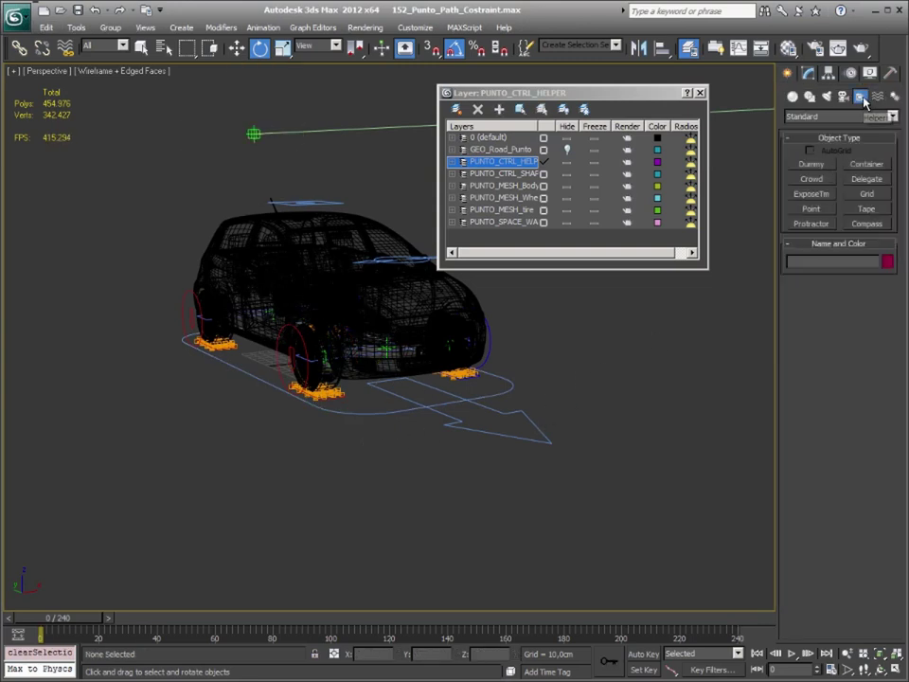
click(811, 208)
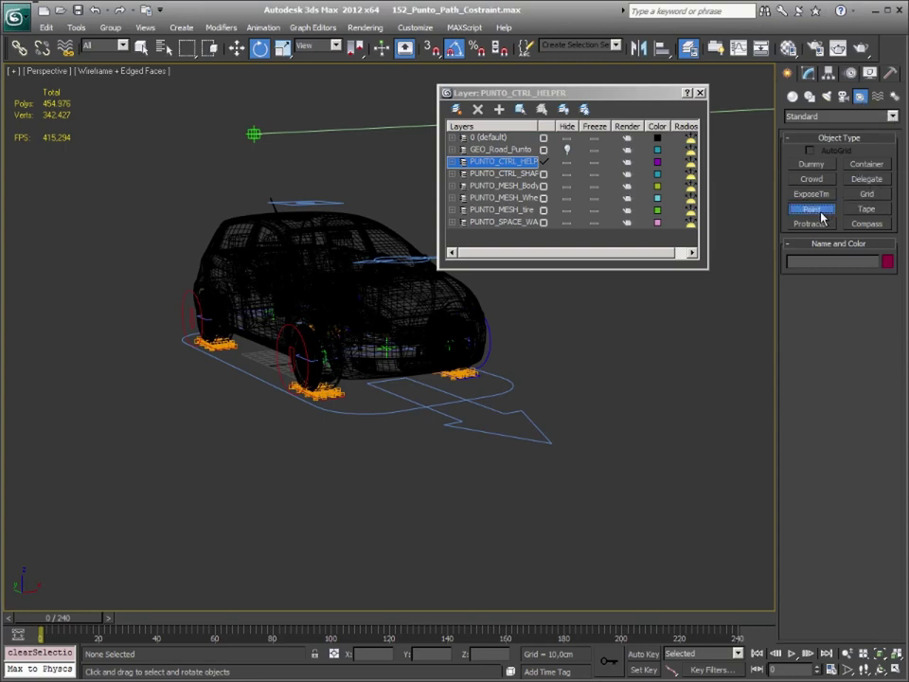
click(214, 486)
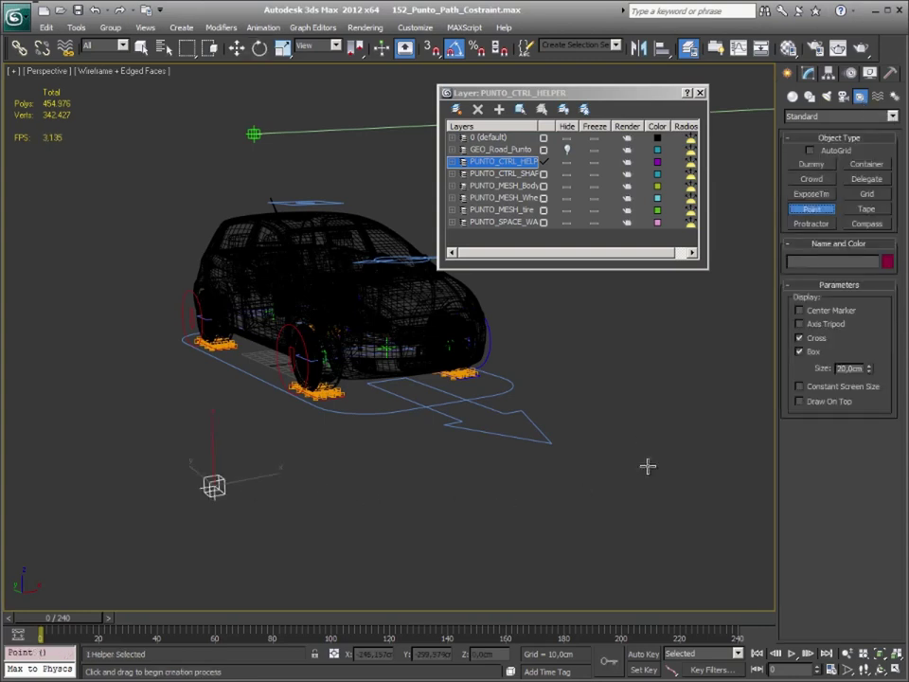
click(799, 351)
click(800, 352)
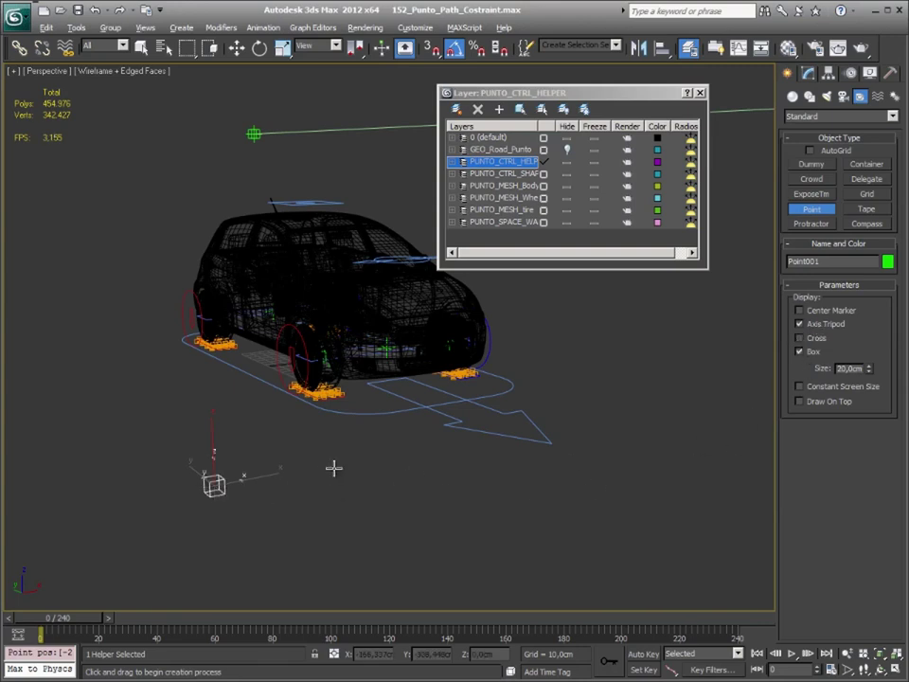
alt+middle_drag(335, 468, 365, 483)
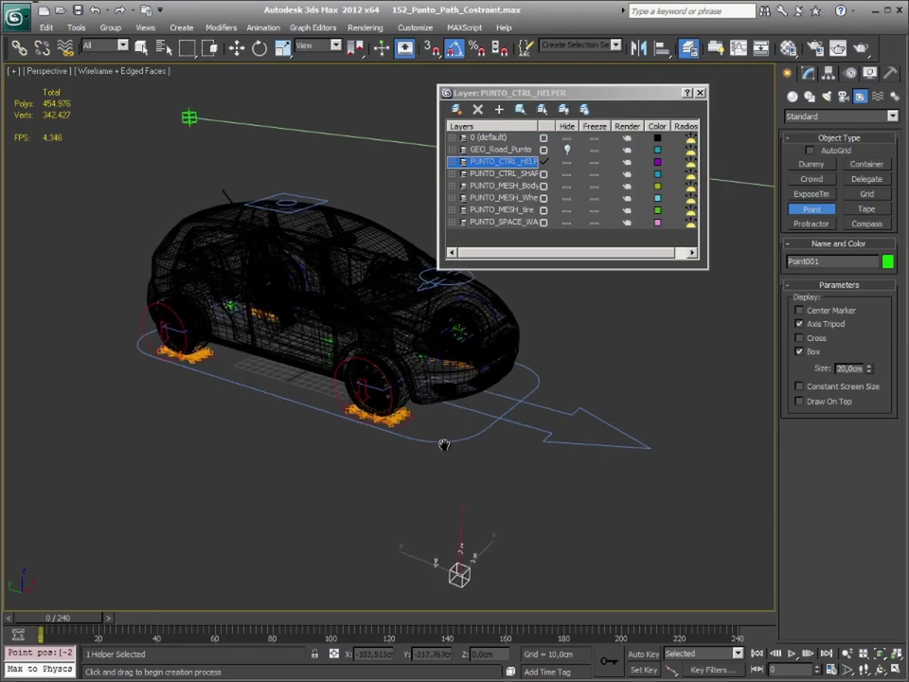
alt+middle_drag(442, 442, 440, 440)
click(662, 47)
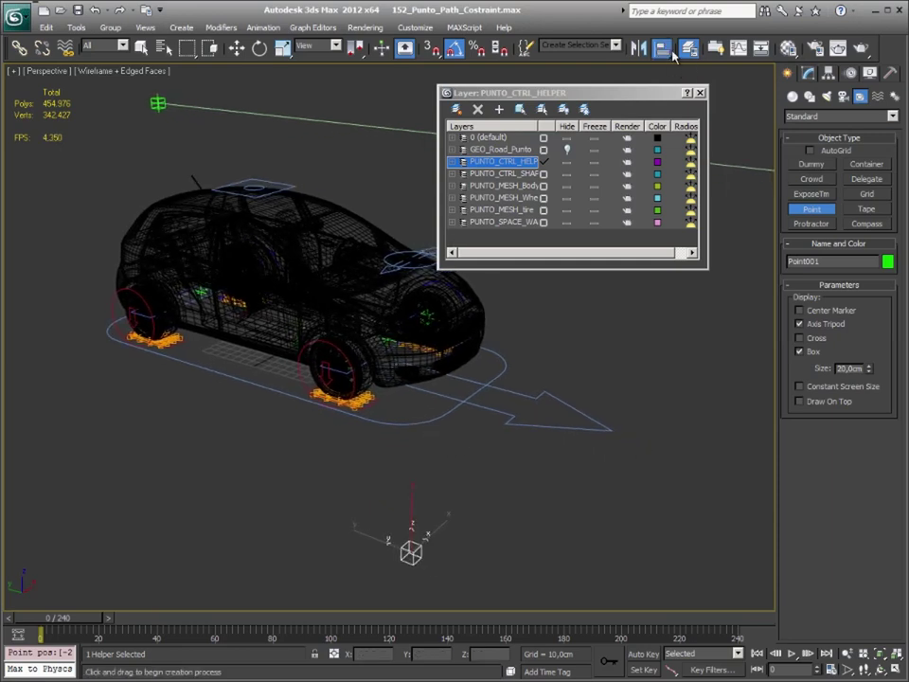
Align Point001 pivot-to-pivot on X, Y, Z with the control shape and match its X-axis orientation.
click(595, 428)
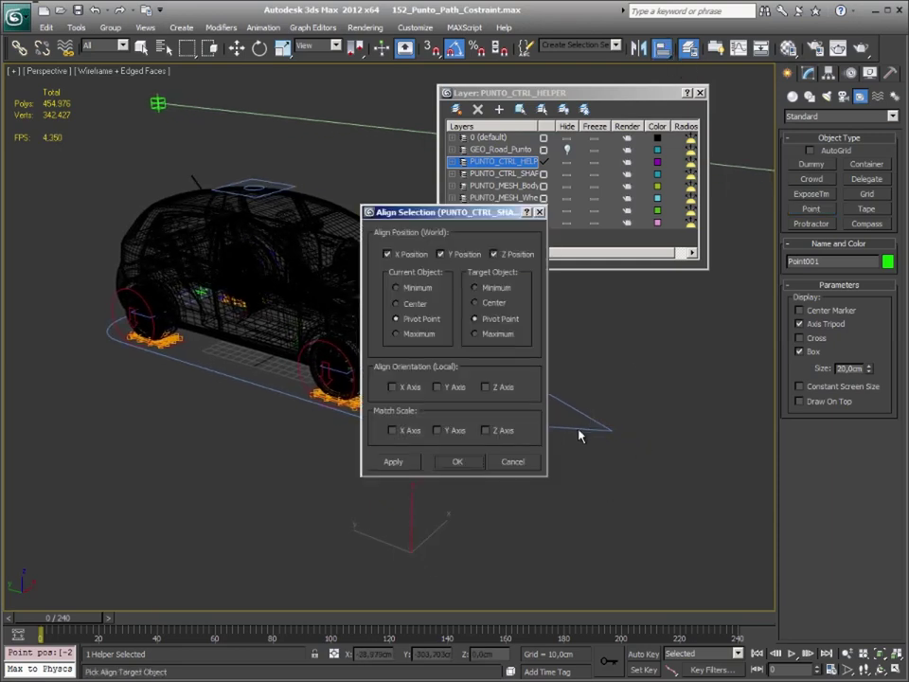
drag(468, 218, 244, 225)
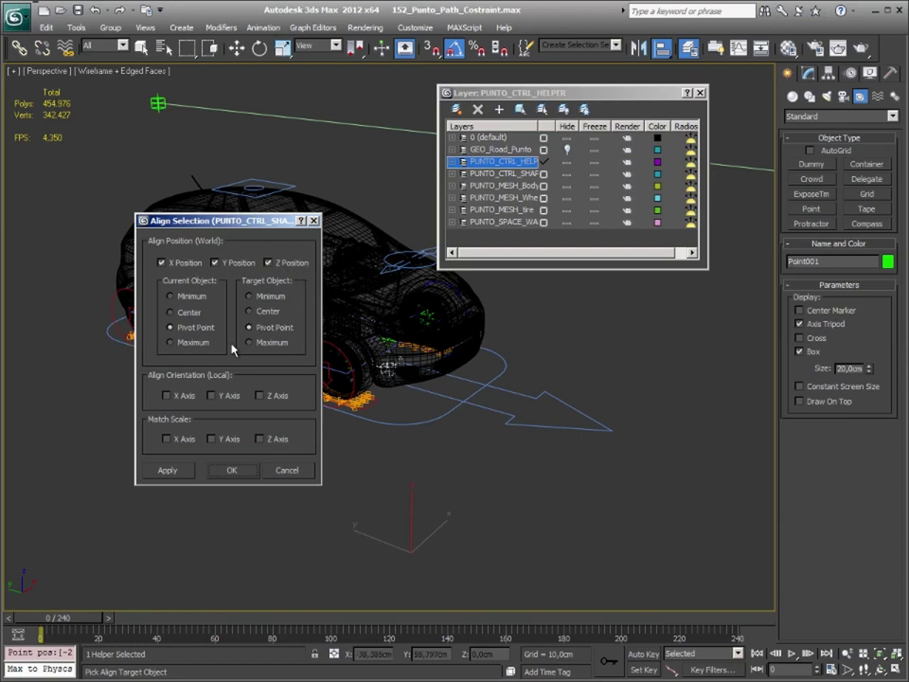
click(185, 398)
click(233, 470)
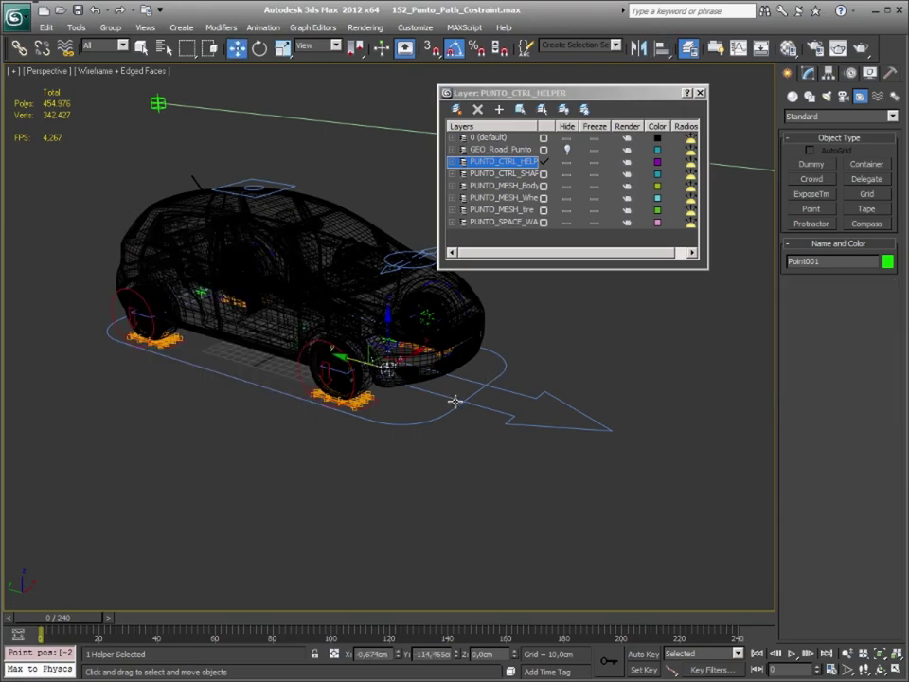
Zoom to the new helper and rename it with the PUNTO_CTRL_Helper_Str steering helper name.
key(z)
scroll(543, 399, down, 3)
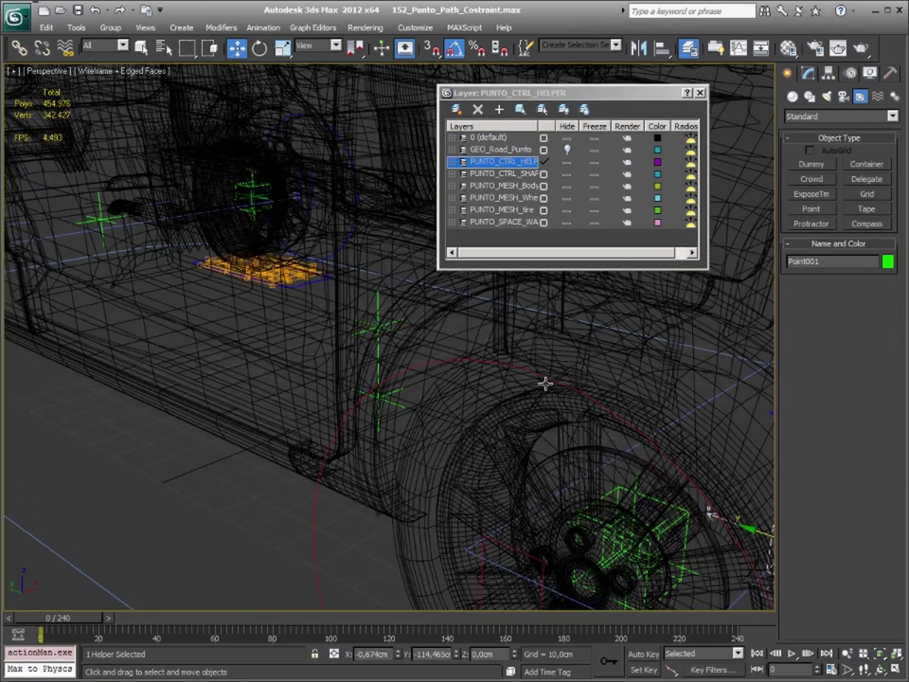
scroll(662, 425, up, 3)
middle_drag(532, 369, 356, 265)
scroll(634, 460, down, 2)
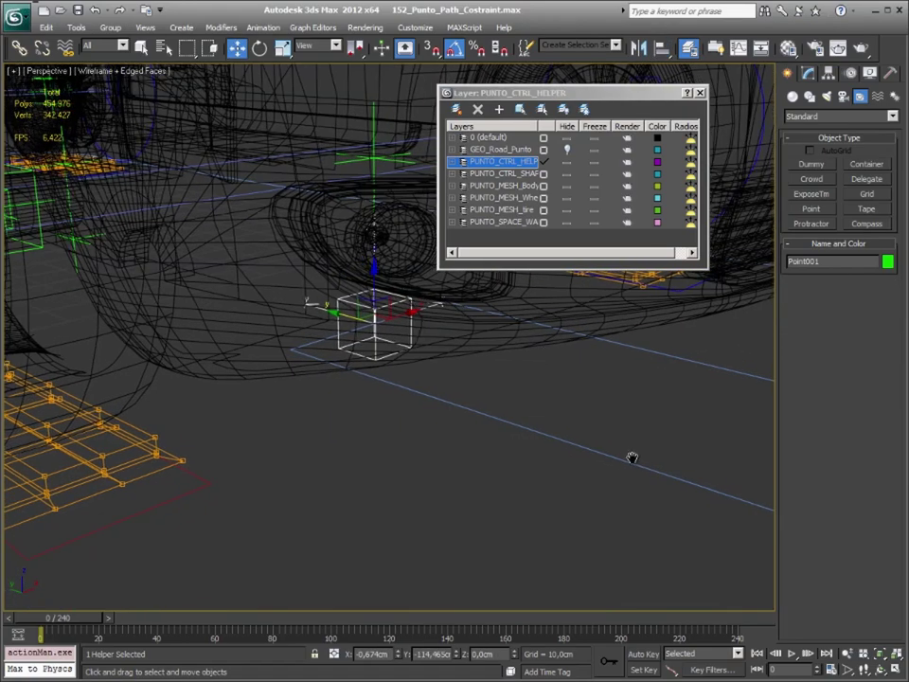
scroll(617, 470, down, 3)
click(547, 421)
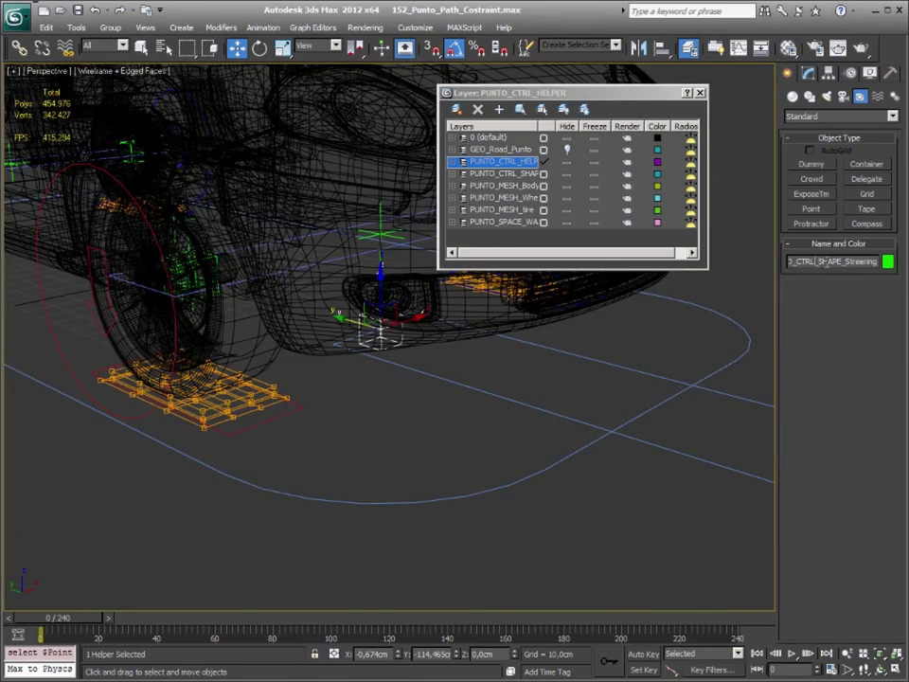
text(Helper)
click(463, 454)
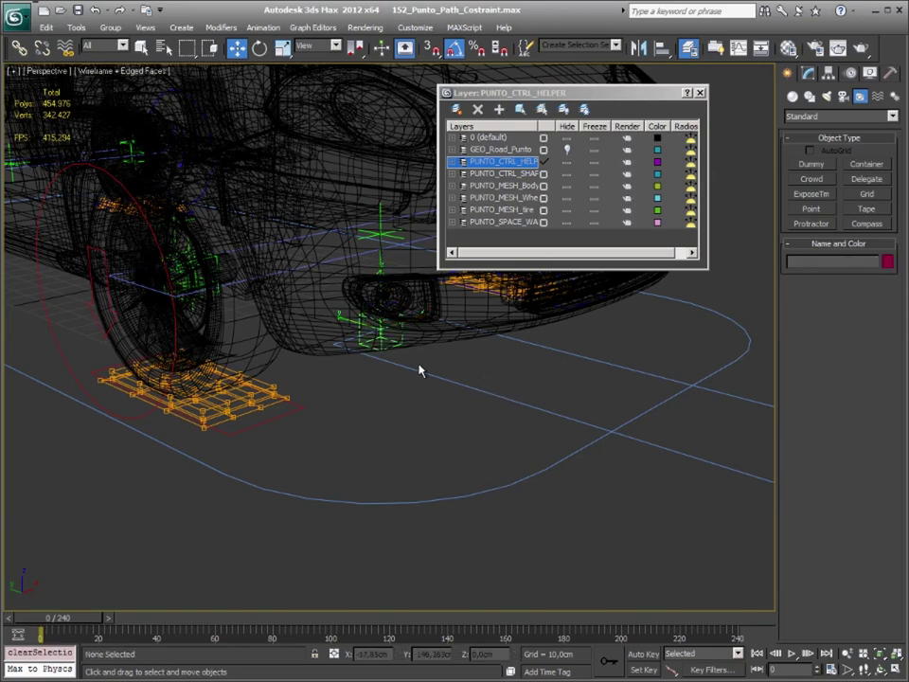
Link the steering control shape under the new helper, and that helper to the path-driven rig.
alt+middle_drag(445, 365, 449, 347)
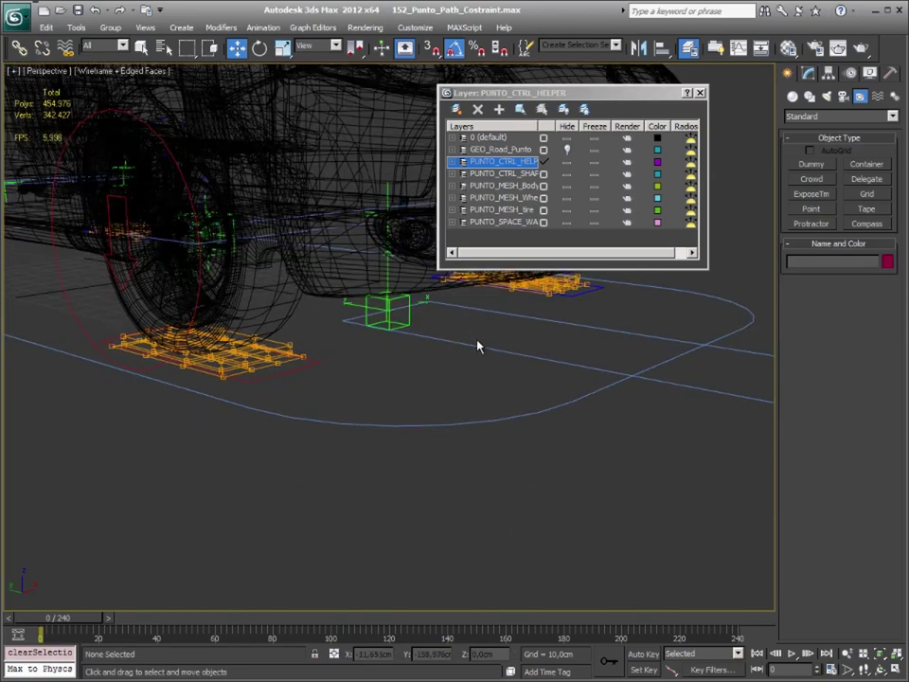
click(499, 351)
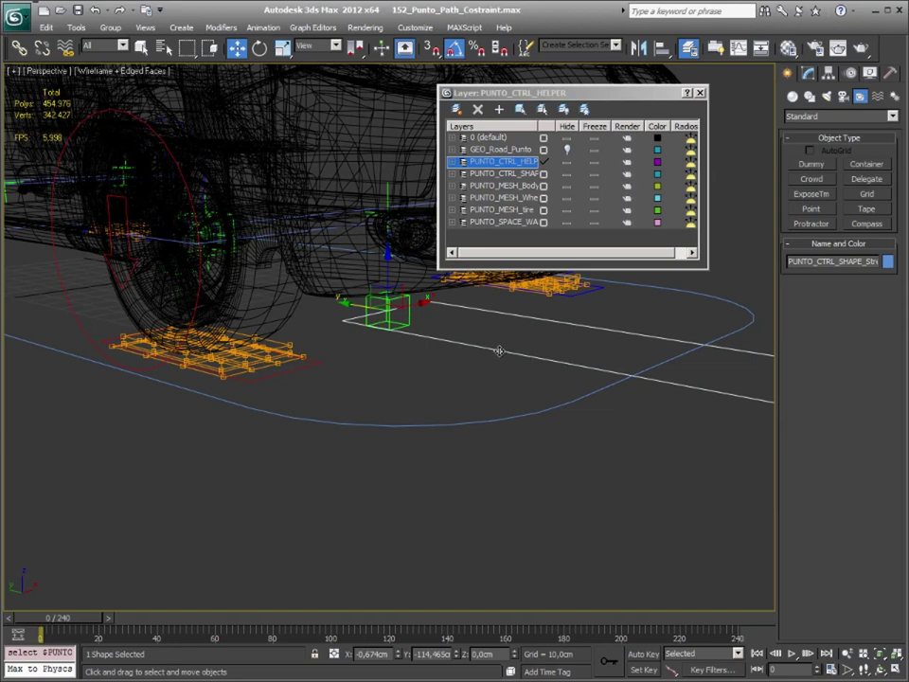
click(20, 47)
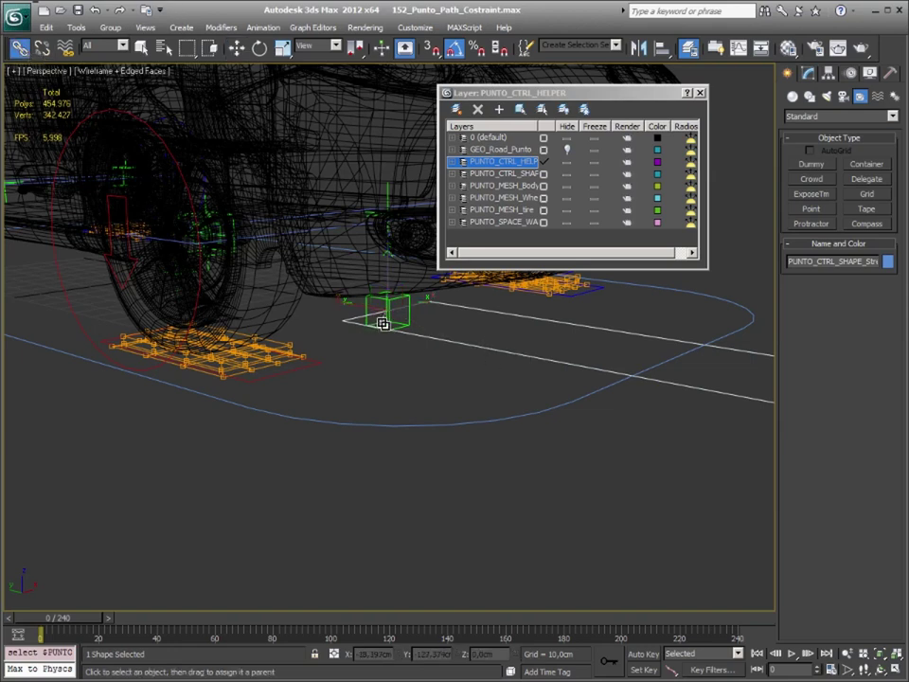
drag(387, 323, 325, 424)
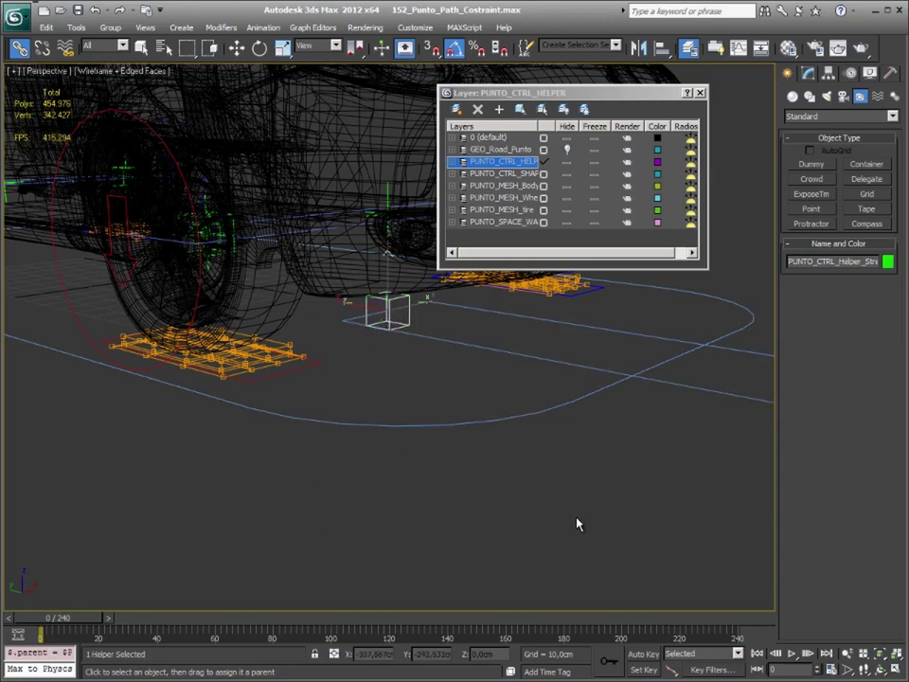
middle_drag(341, 481, 345, 505)
Step the animation forward to test the links, return to frame 0, and reframe over the car roof.
click(111, 620)
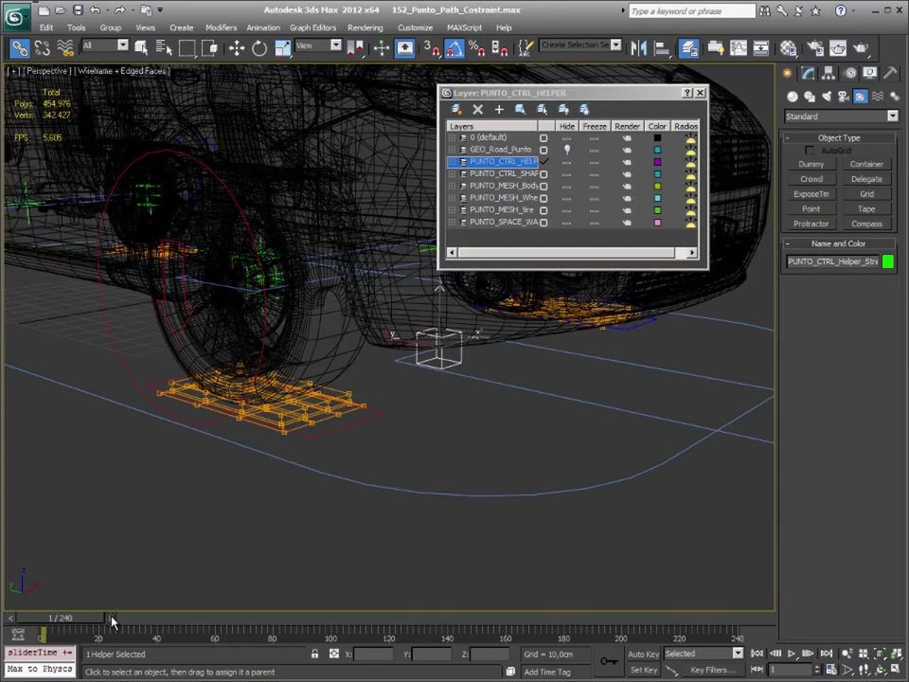
click(111, 620)
click(111, 620)
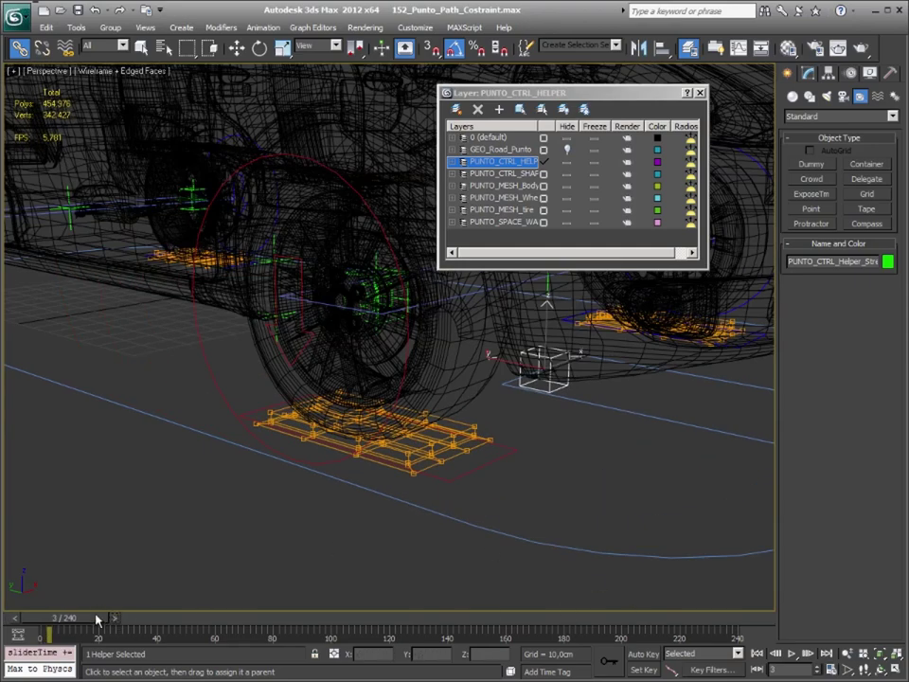
drag(96, 619, 40, 621)
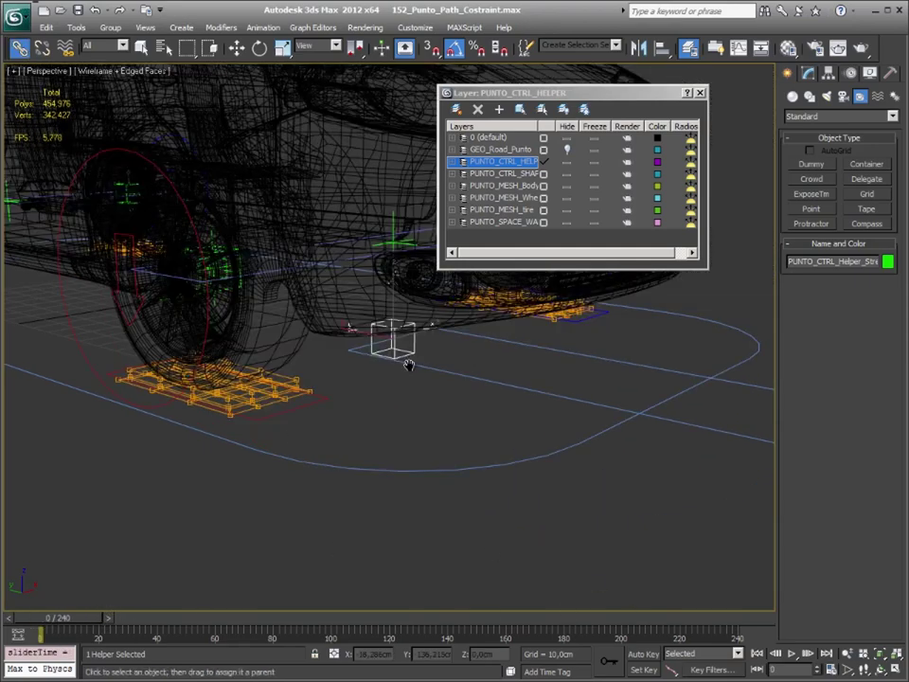
middle_drag(406, 365, 416, 432)
right_click(627, 408)
click(759, 329)
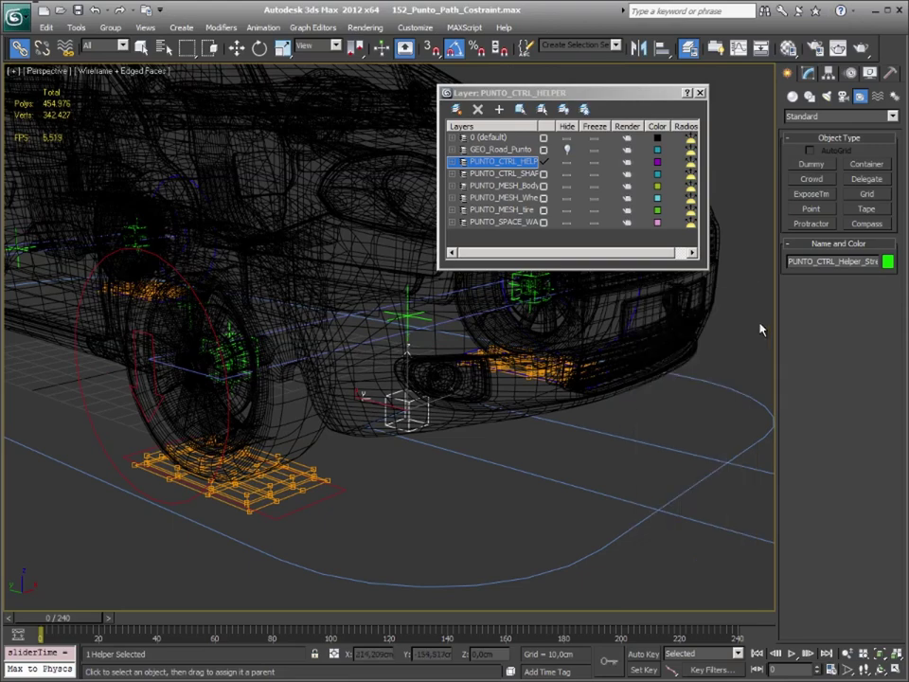
click(544, 460)
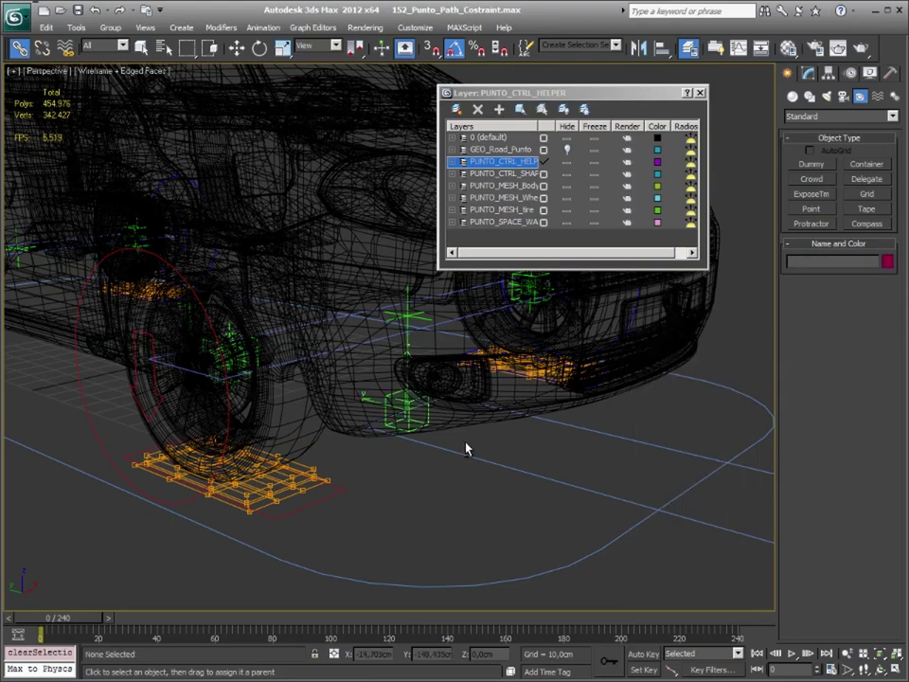
mouse_move(237, 133)
alt+middle_down()
mouse_move(314, 432)
mouse_move(325, 382)
mouse_move(219, 302)
alt+middle_up()
Move the path helper along Y toward the car and clone a copy of it.
click(125, 164)
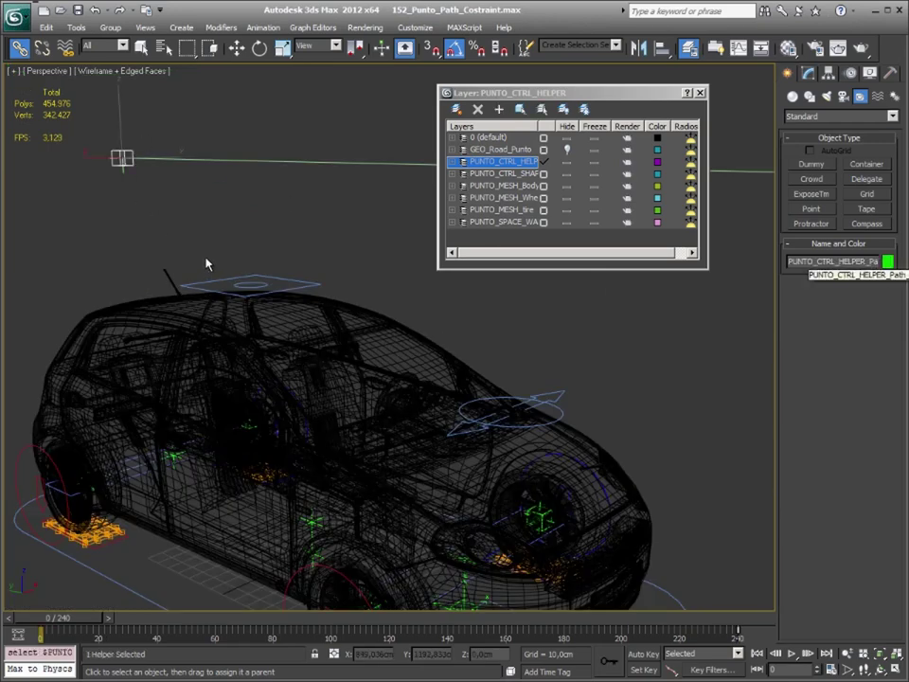
alt+middle_drag(207, 264, 357, 316)
key(w)
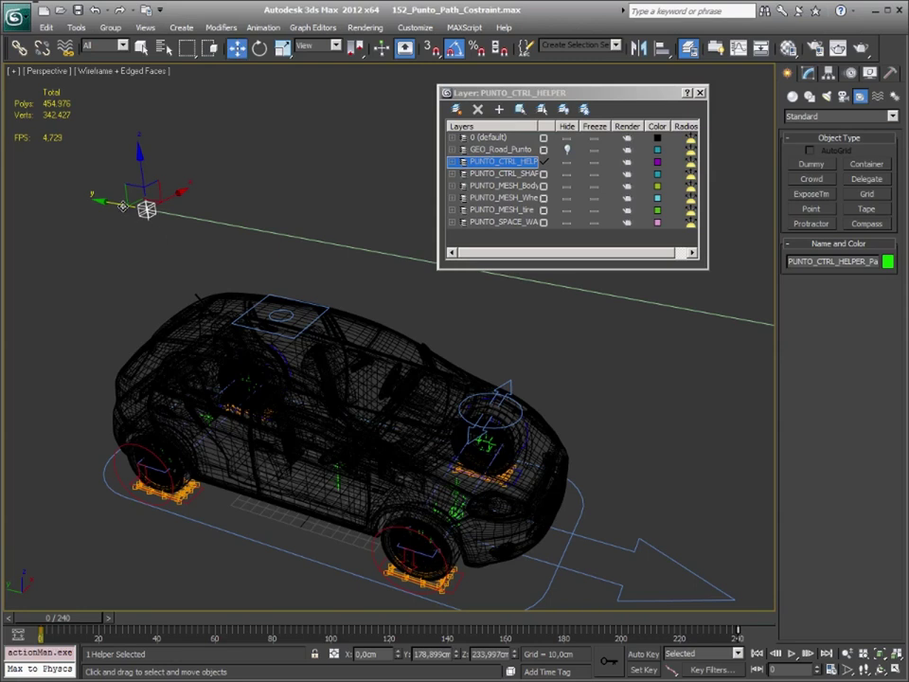
mouse_move(119, 203)
mouse_down()
mouse_move(362, 255)
mouse_move(447, 288)
mouse_up()
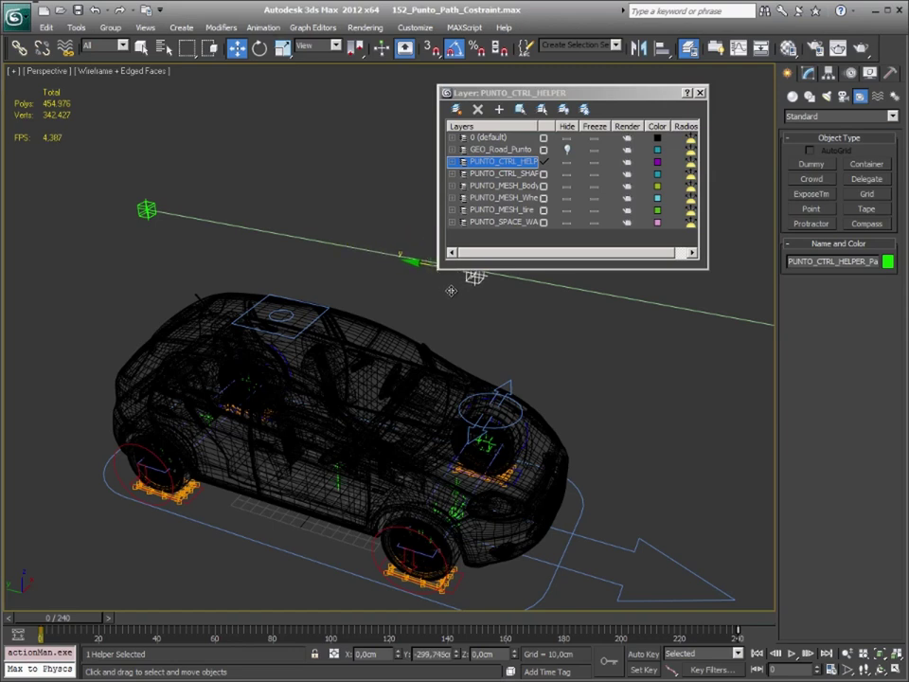
shift+drag(470, 275, 519, 458)
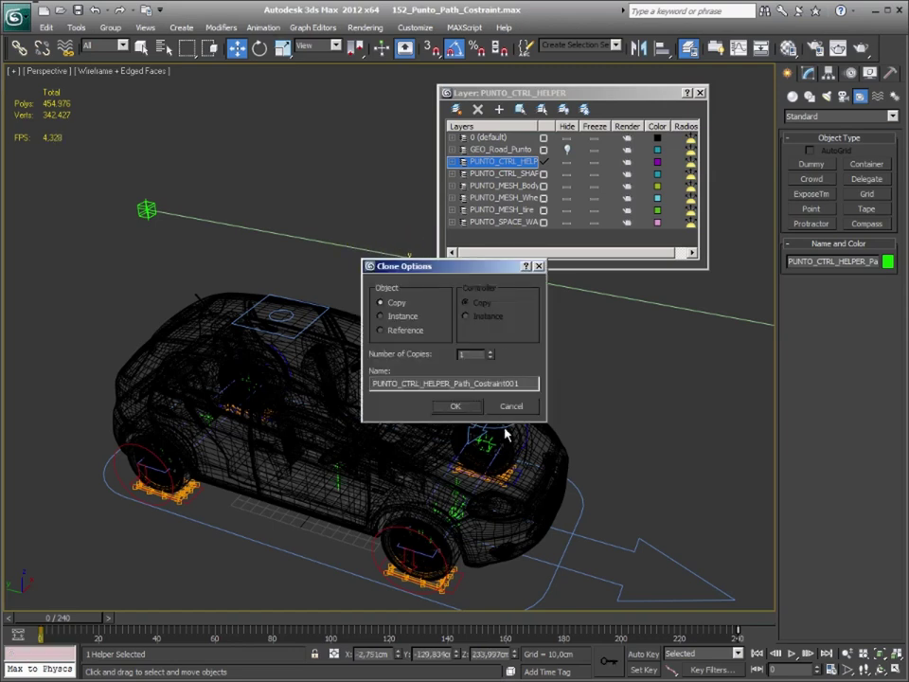
click(462, 407)
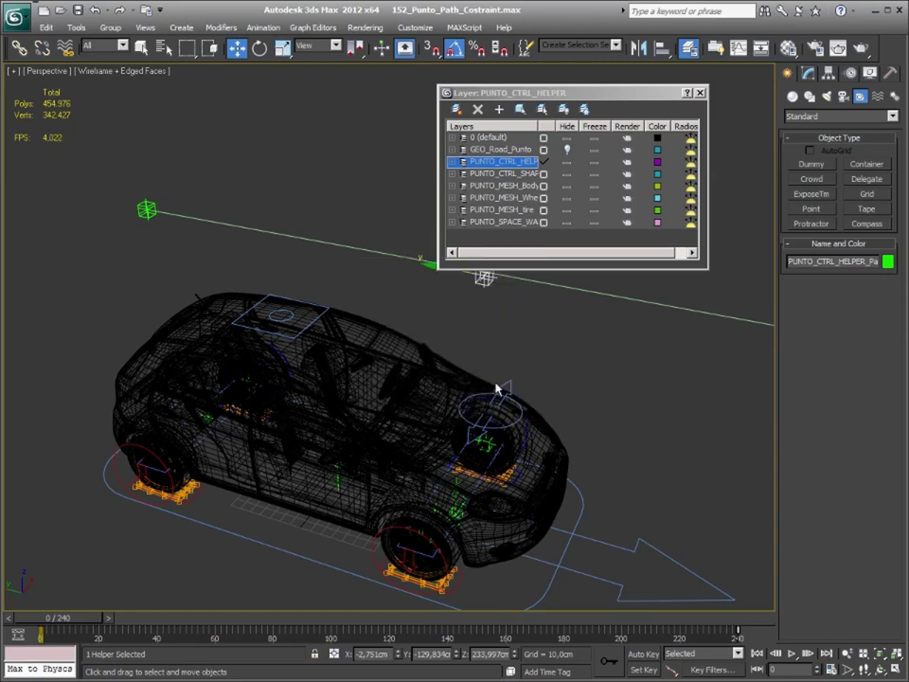
In Top view, nudge the copy forward along Y and rename it PUNTO_CTRL_HELPER_Path_Costraint_Steearing.
key(t)
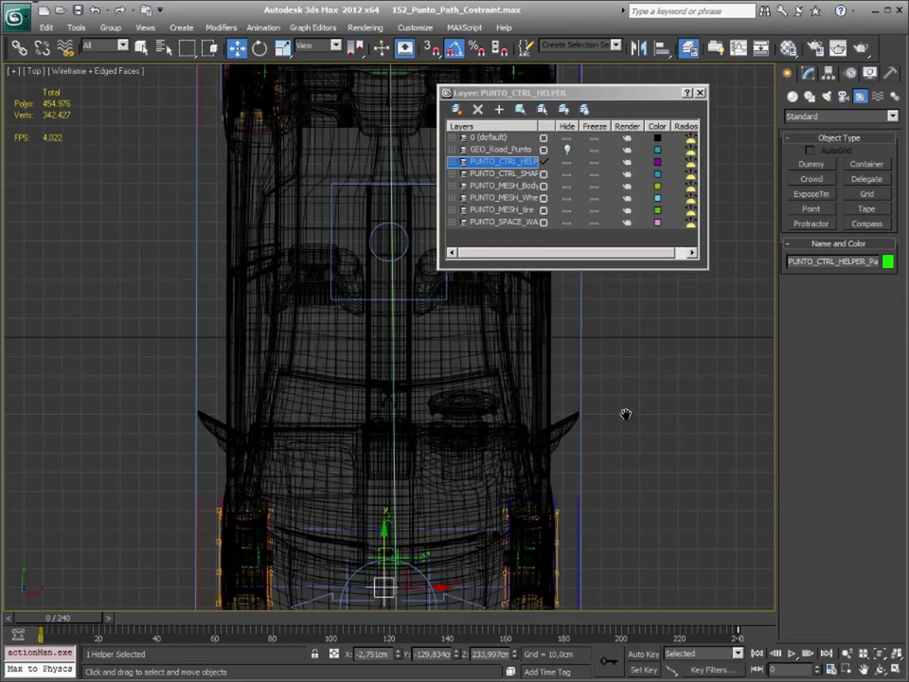
middle_drag(624, 413, 561, 300)
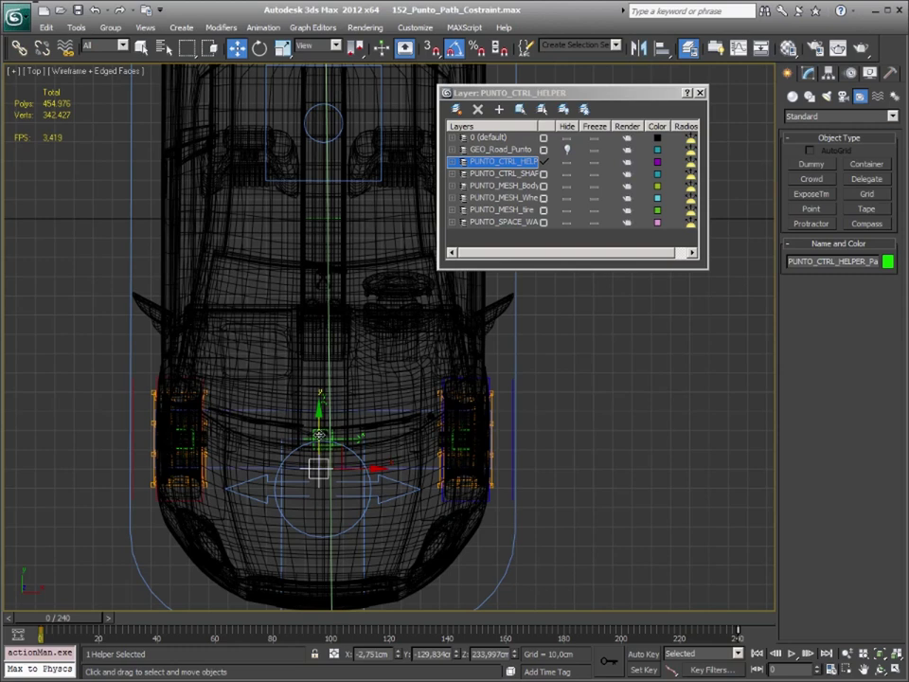
drag(320, 433, 320, 402)
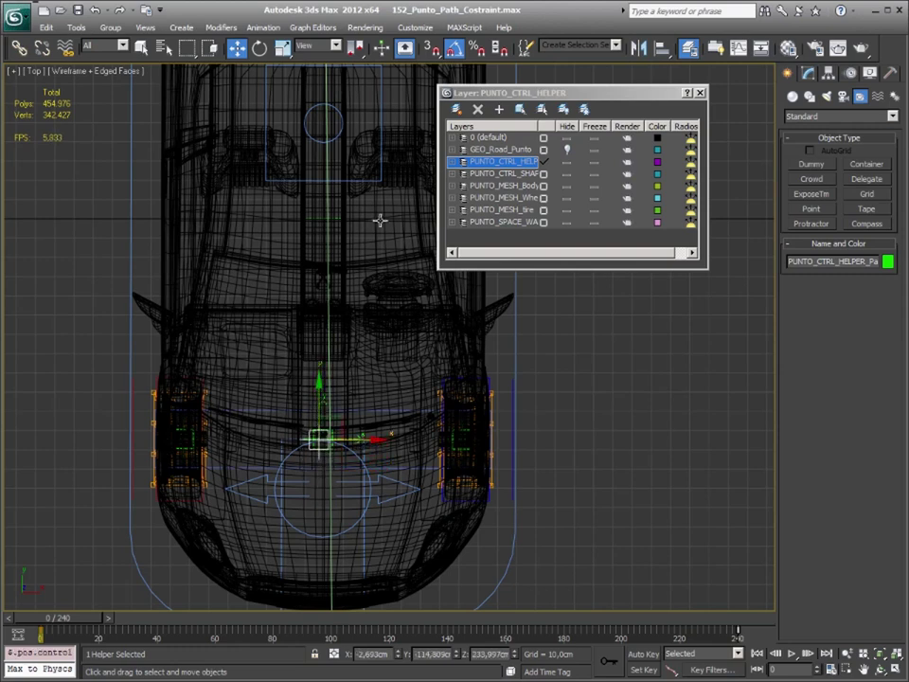
scroll(361, 401, down, 2)
scroll(361, 401, down, 2)
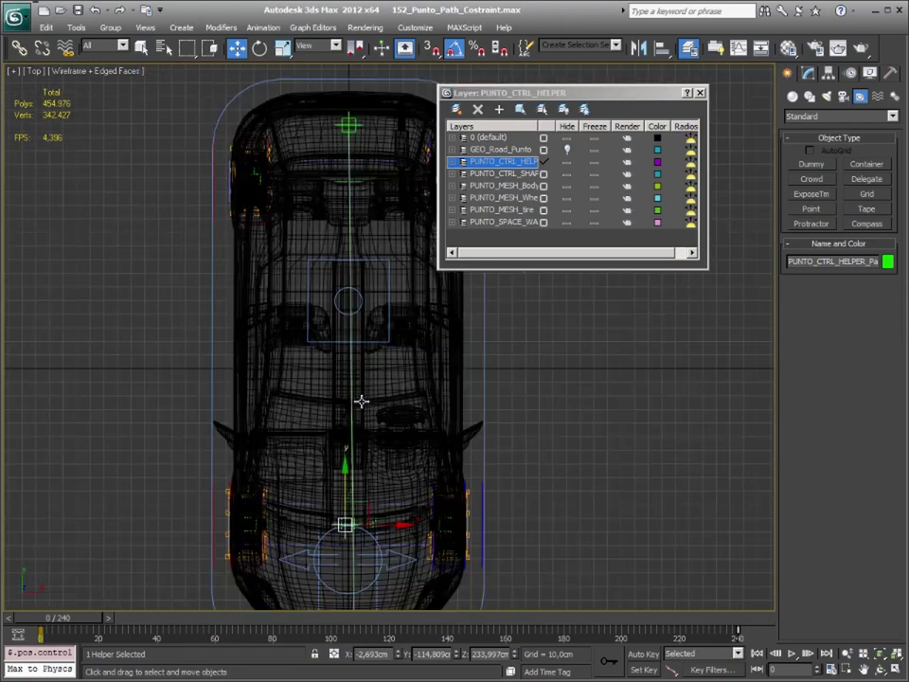
scroll(374, 409, down, 1)
scroll(384, 415, up, 2)
scroll(393, 424, up, 2)
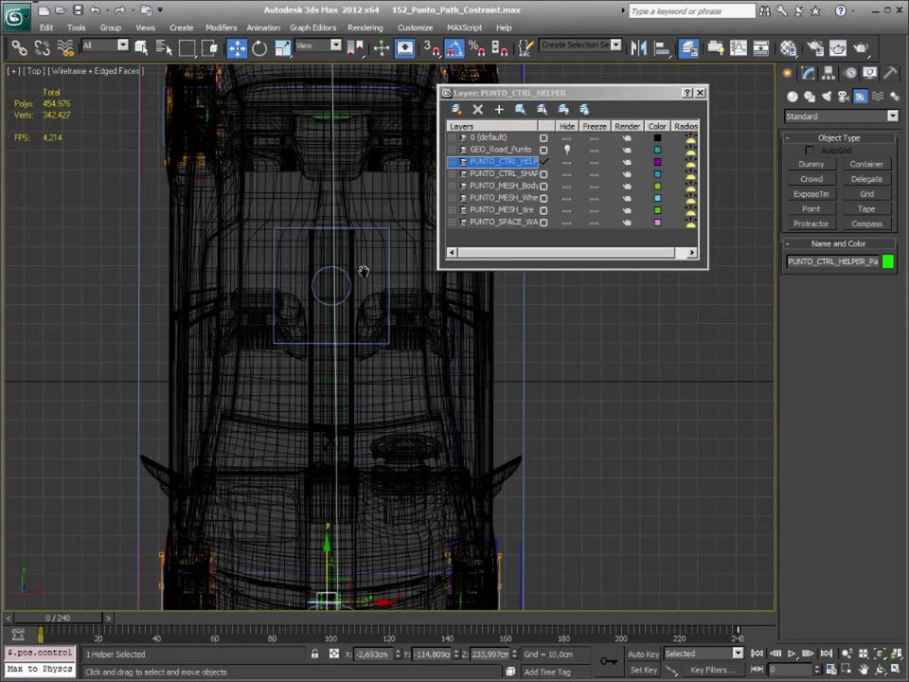
middle_drag(362, 272, 324, 104)
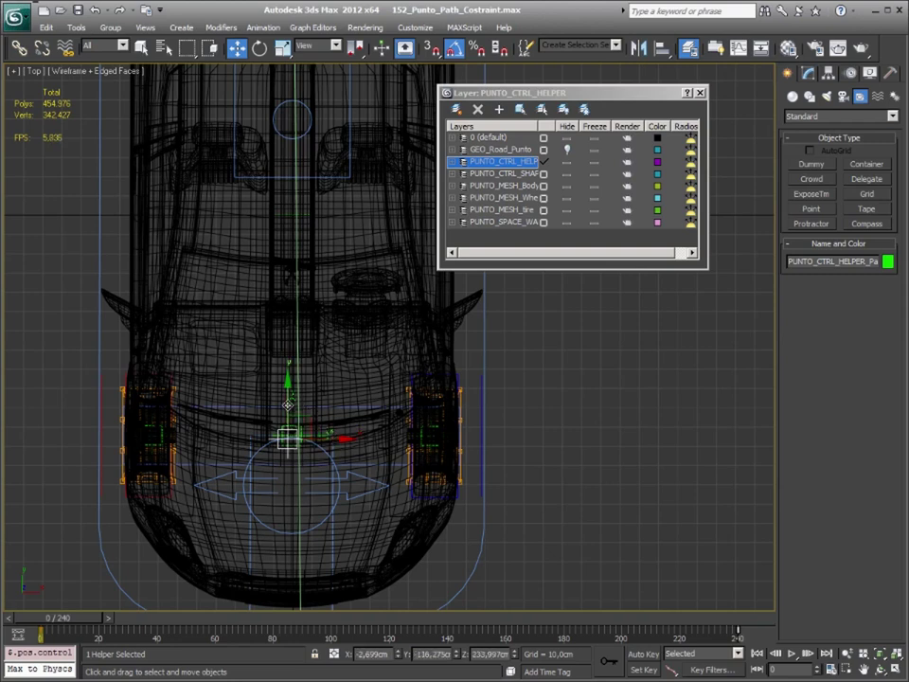
drag(287, 401, 288, 398)
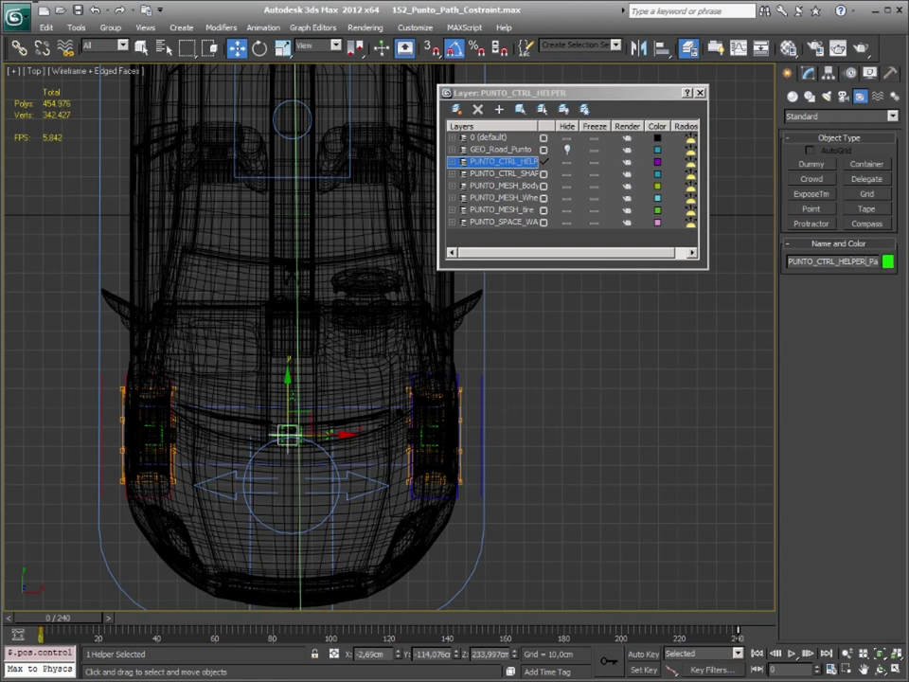
text(th_Costr)
text(aint001)
text(ear)
text(ing)
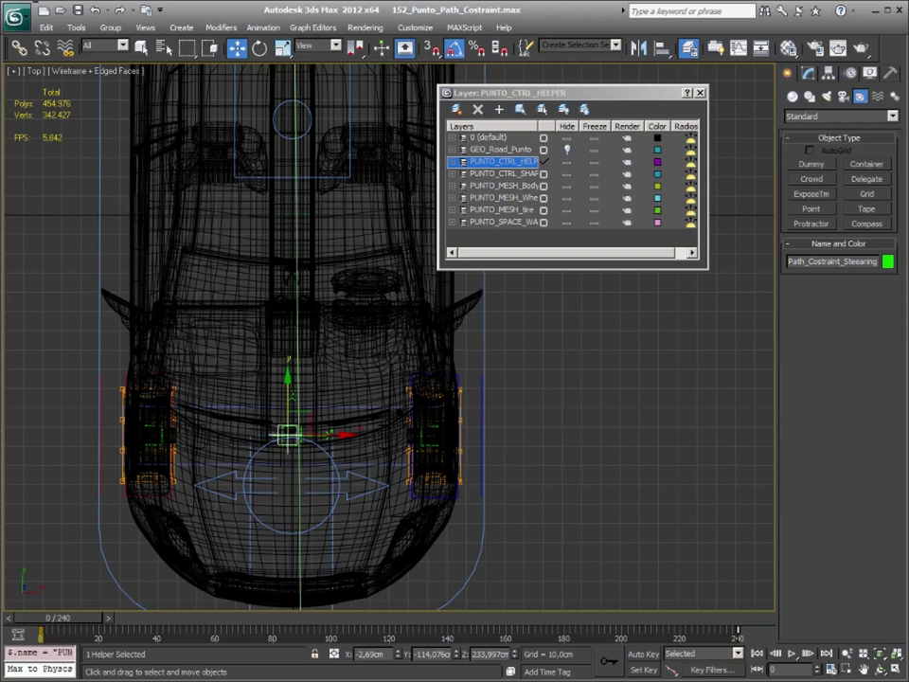
Create a point helper right of the car, shown as box and cross without the axis tripod.
click(640, 437)
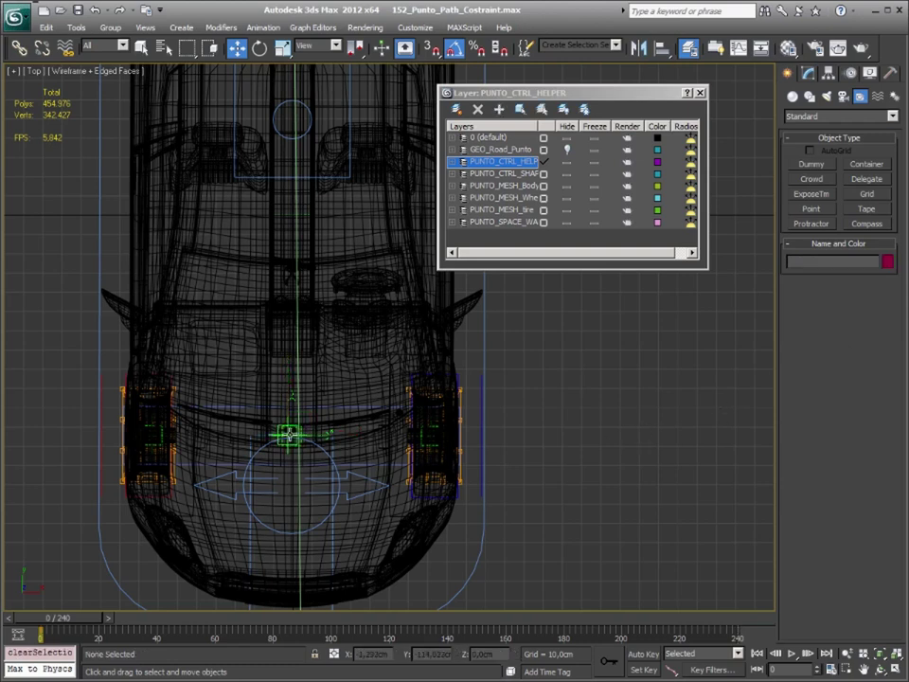
click(288, 436)
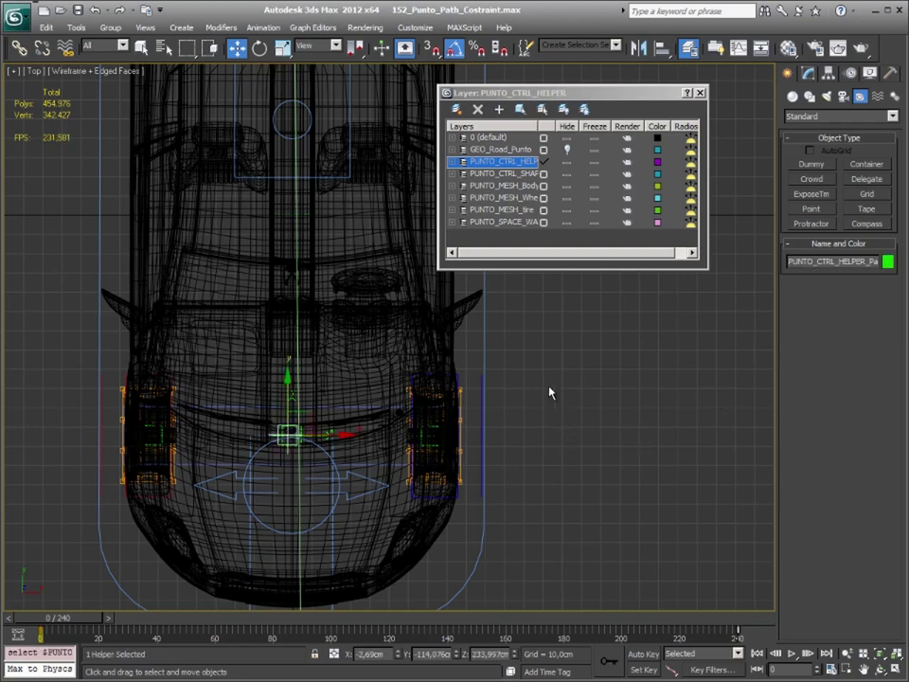
mouse_move(529, 374)
middle_down()
mouse_move(544, 400)
mouse_move(560, 406)
middle_up()
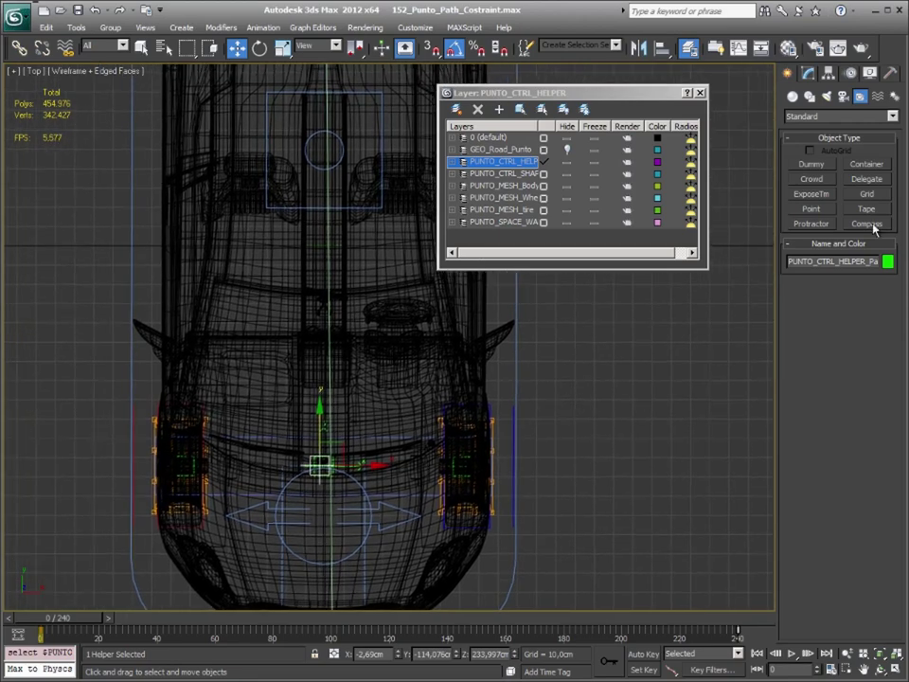
click(812, 208)
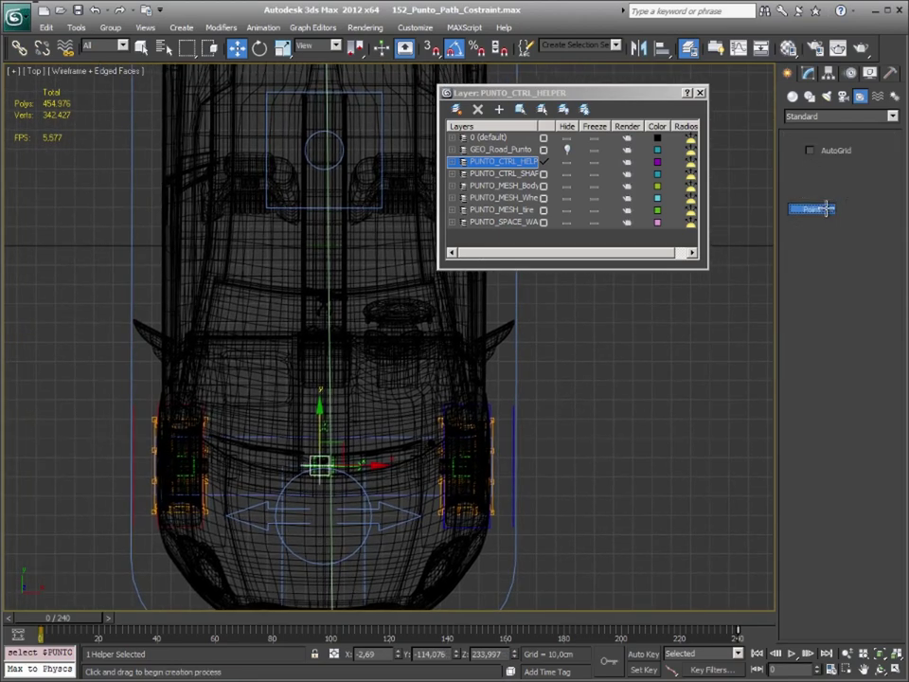
click(627, 465)
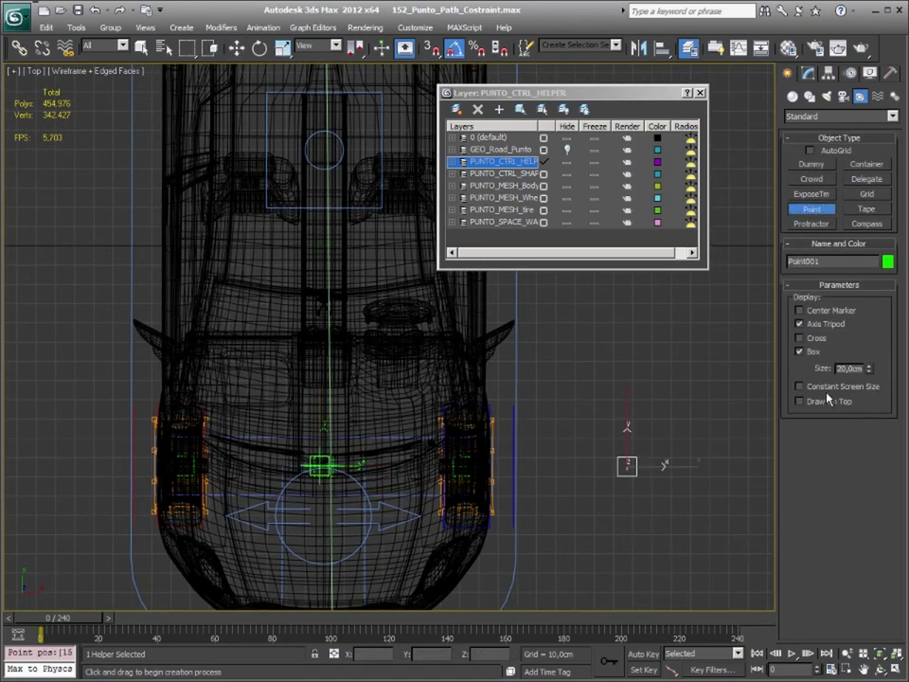
click(803, 350)
click(798, 323)
click(800, 338)
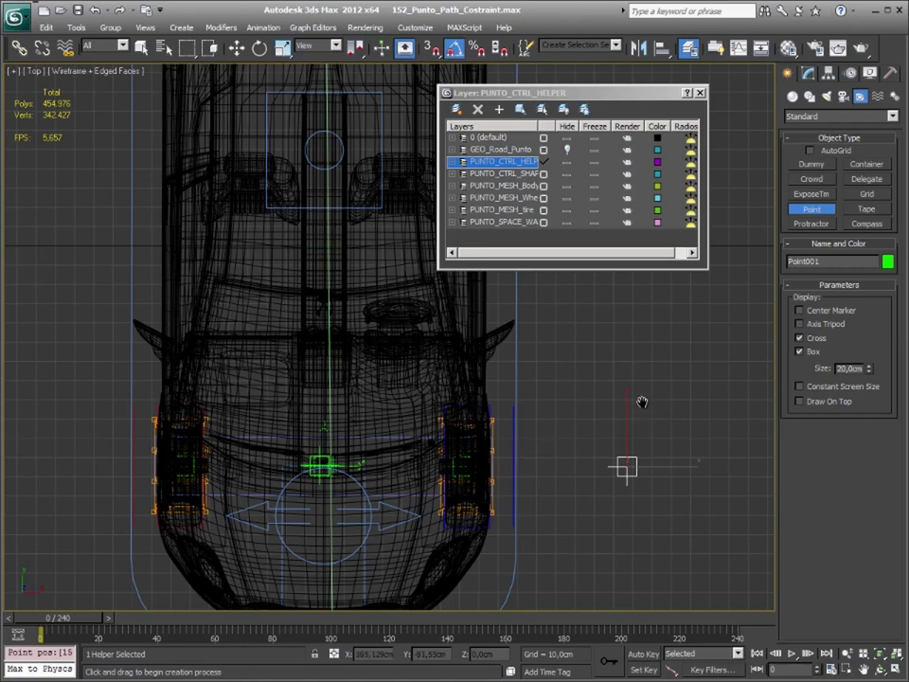
Rename the new point helper PUNTO_CTRL_Helper_Orientation_Path.
middle_drag(641, 400, 623, 411)
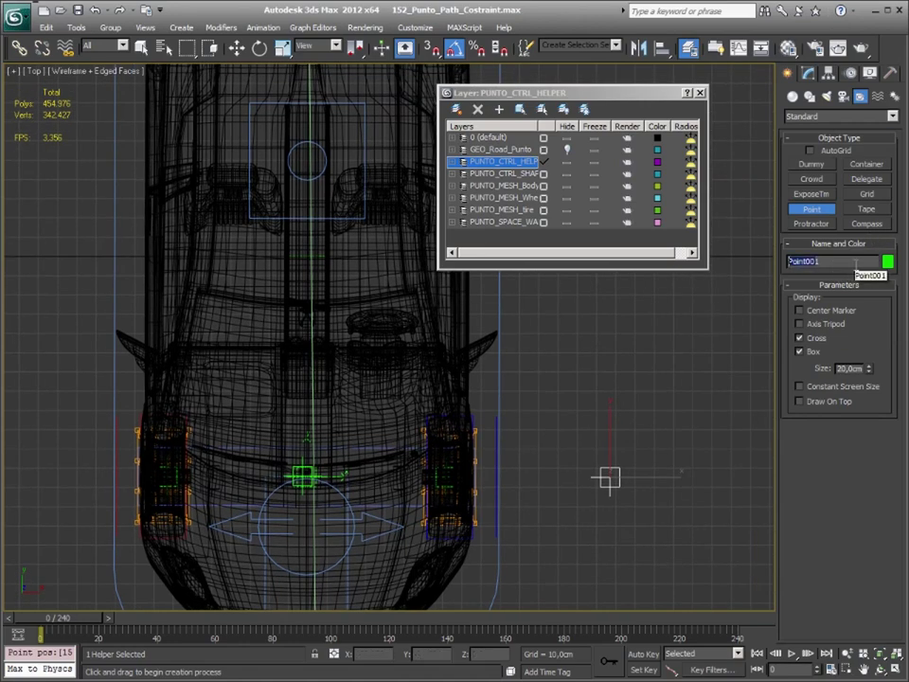
double_click(841, 263)
text(PUNTO_CTRL_Helper_)
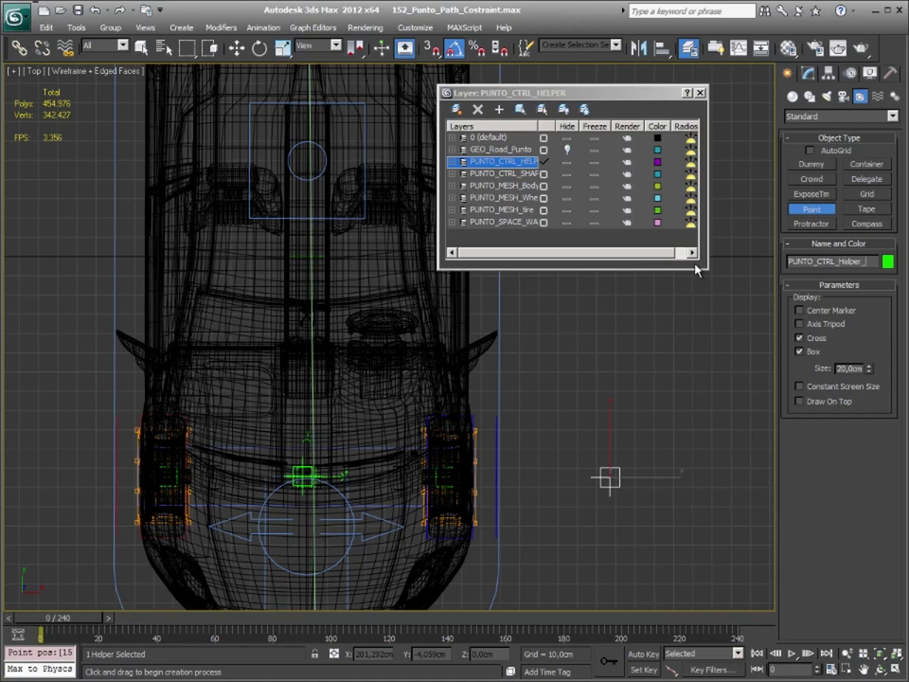
text(entat)
text(ion_Pa)
text(th)
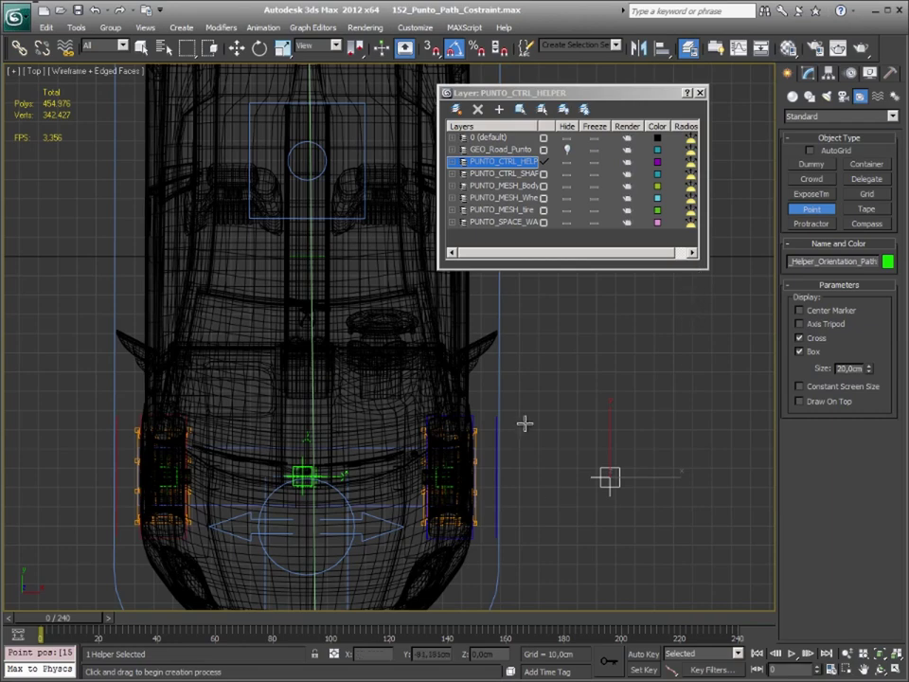
Align the orientation helper's position and orientation to the front helper.
mouse_move(548, 371)
middle_down()
mouse_move(555, 377)
mouse_move(596, 353)
middle_up()
scroll(573, 392, down, 2)
right_click(574, 392)
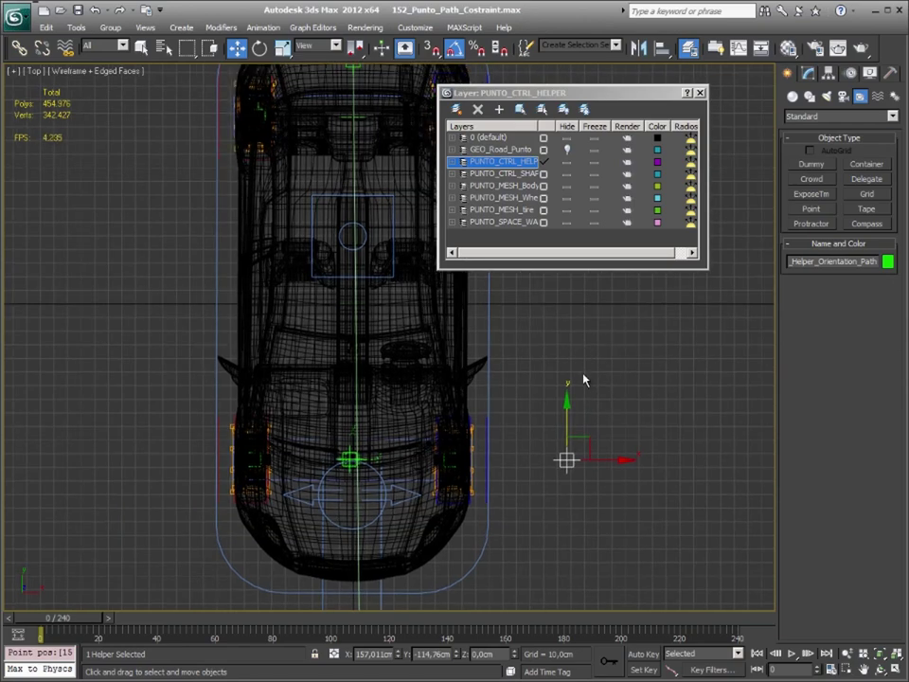
key(alt+a)
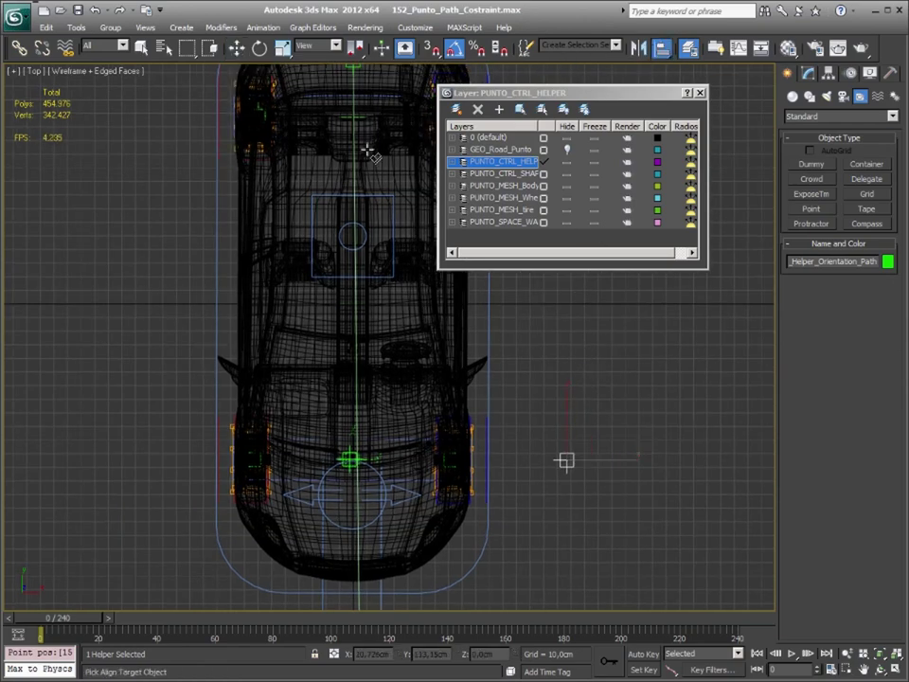
middle_drag(359, 158, 360, 227)
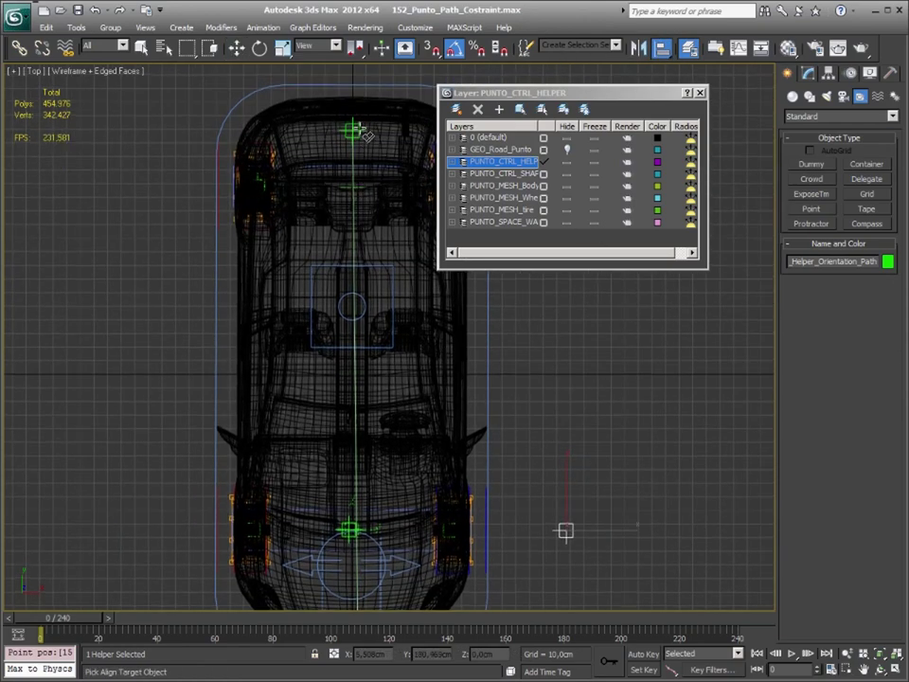
click(353, 130)
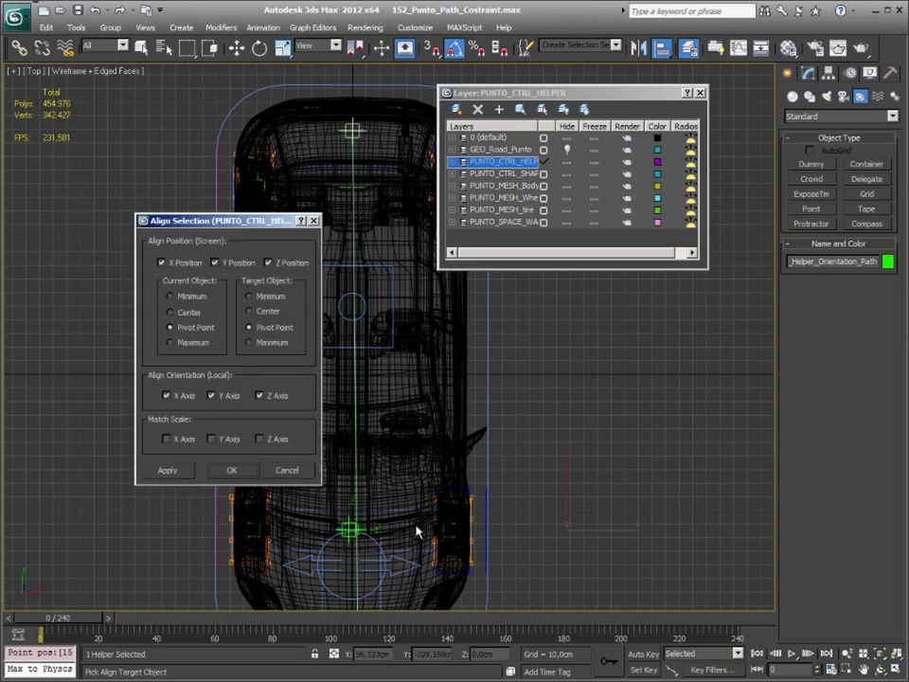
click(233, 470)
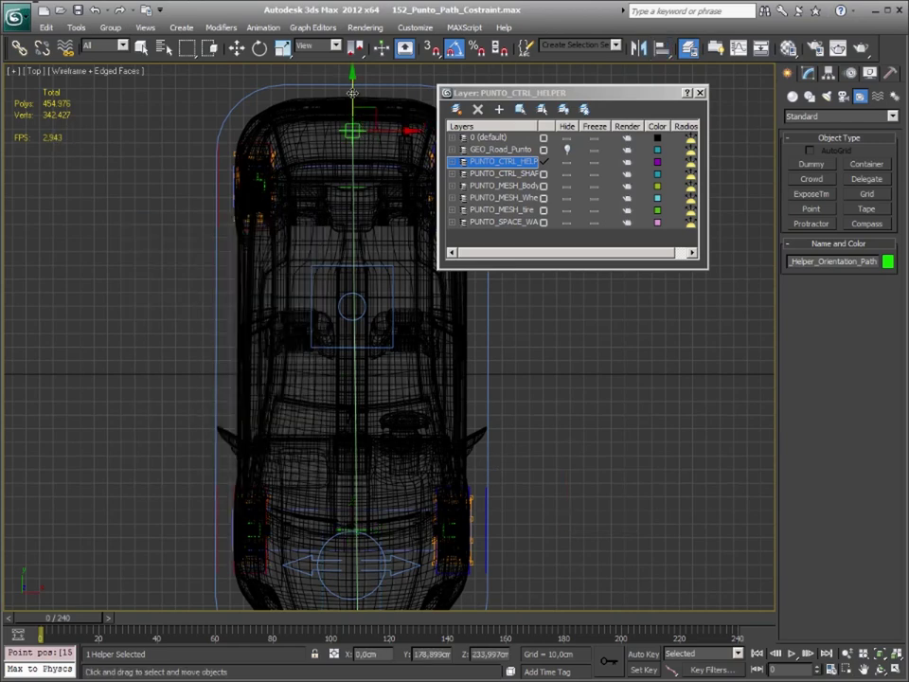
Move it back along Y toward the car's middle, then put the left-end helper onto the path line.
drag(358, 129, 362, 358)
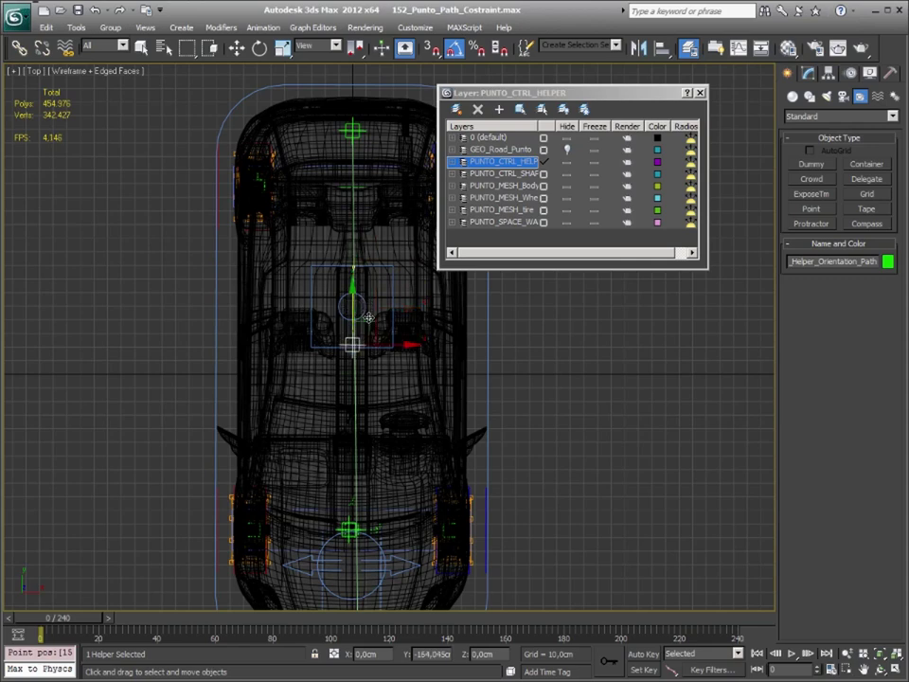
key(w)
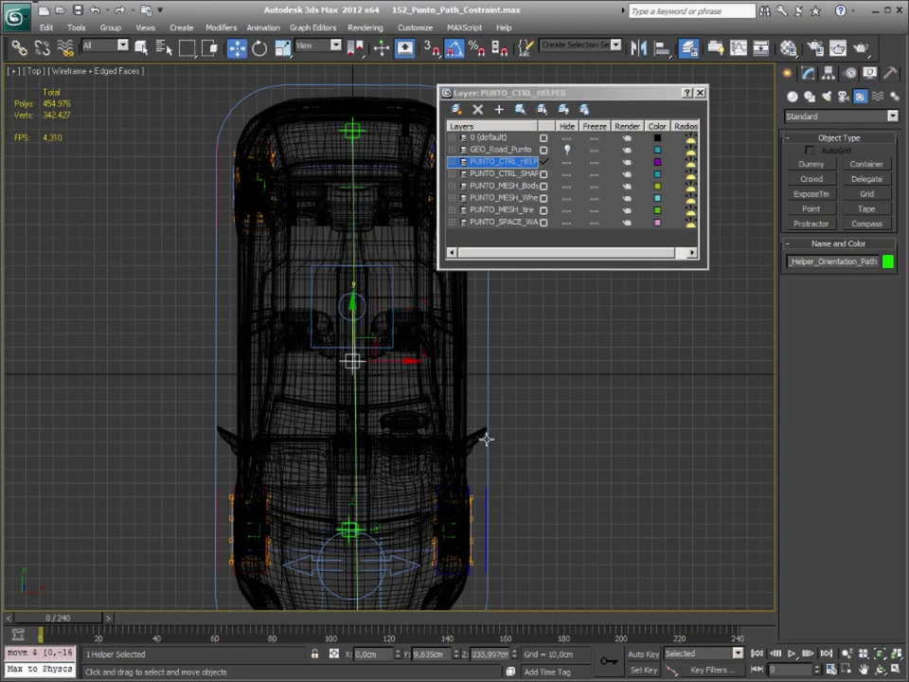
middle_drag(603, 427, 568, 428)
key(p)
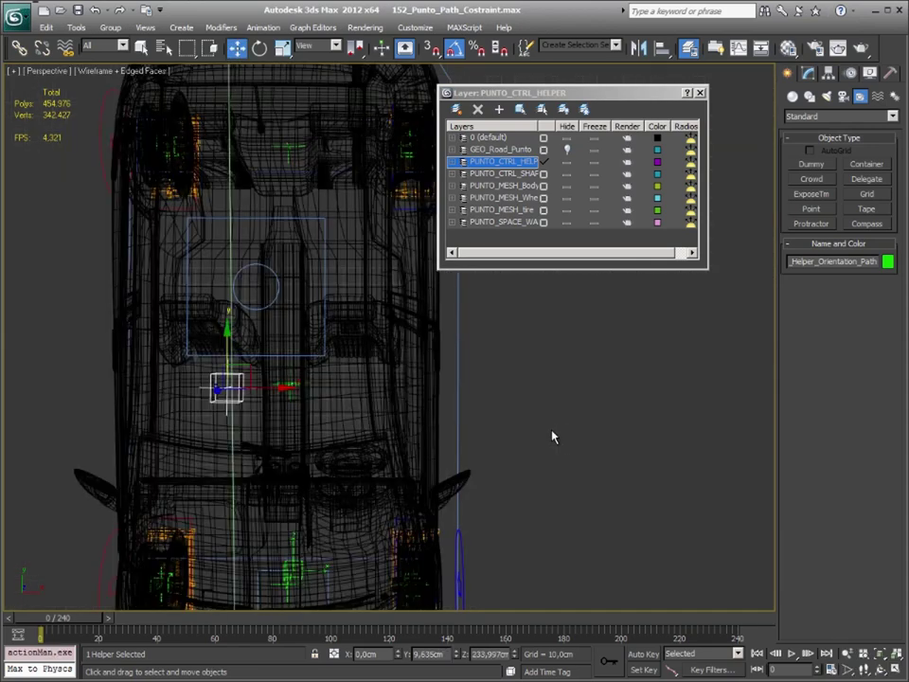
mouse_move(283, 399)
alt+middle_down()
mouse_move(359, 379)
mouse_move(398, 320)
alt+middle_up()
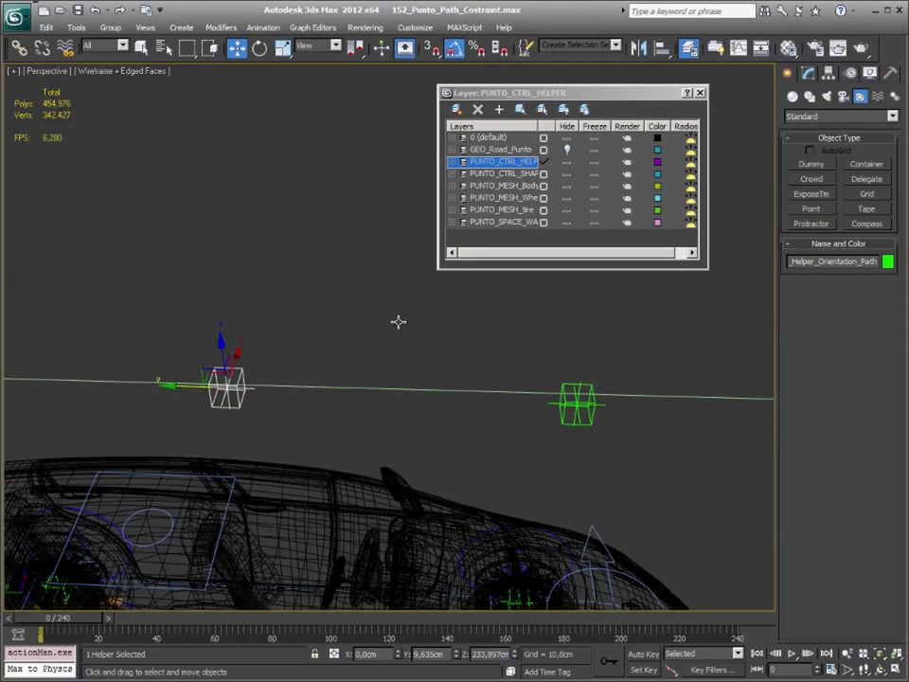
mouse_move(293, 503)
alt+middle_down()
mouse_move(373, 481)
mouse_move(414, 451)
mouse_move(393, 446)
mouse_move(382, 428)
mouse_move(393, 415)
alt+middle_up()
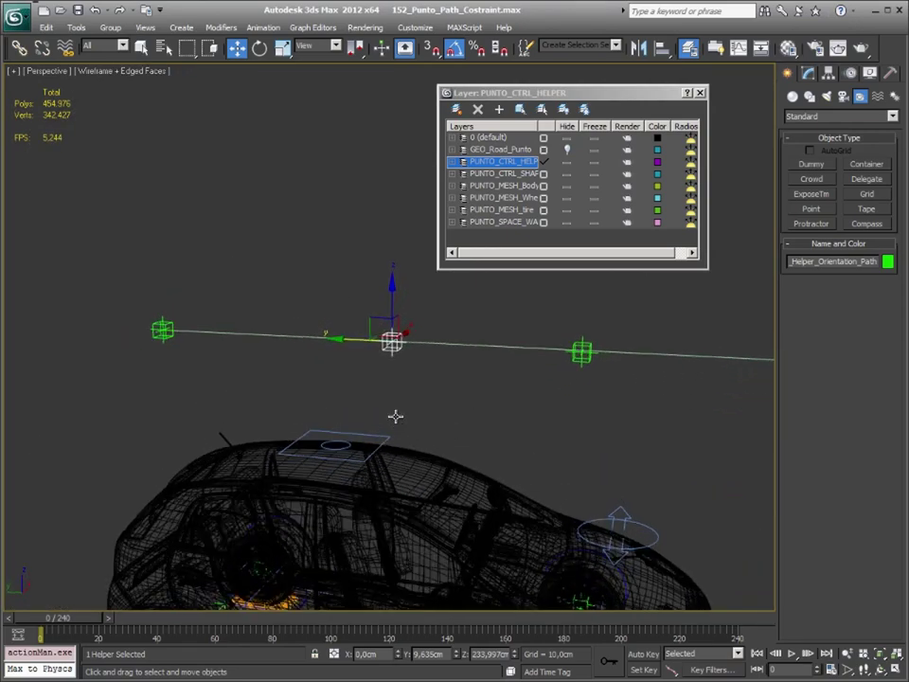
mouse_move(526, 445)
middle_down()
mouse_move(488, 394)
mouse_move(479, 401)
mouse_move(115, 251)
middle_up()
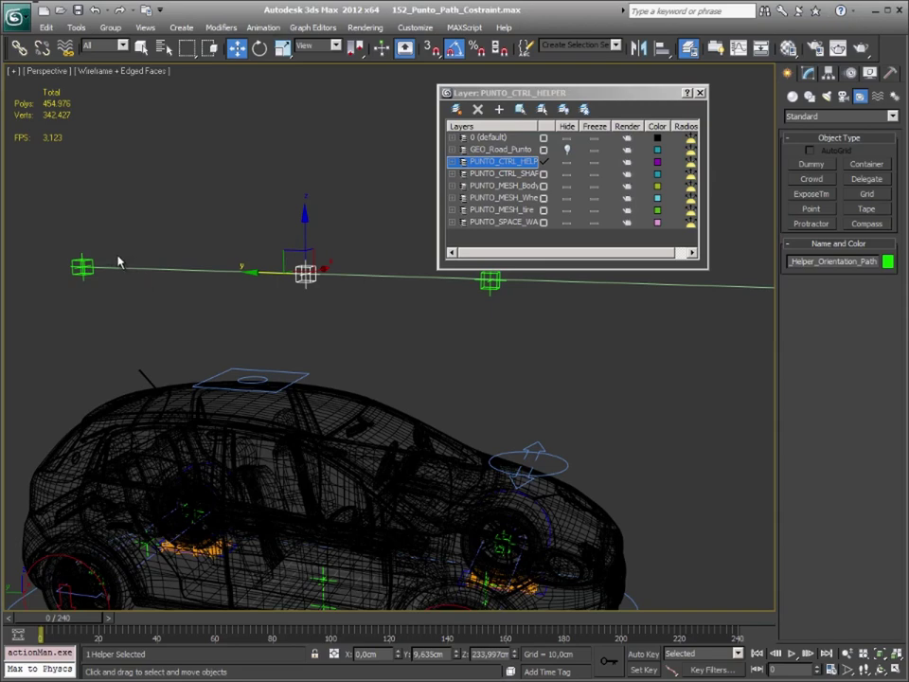
click(82, 266)
click(54, 266)
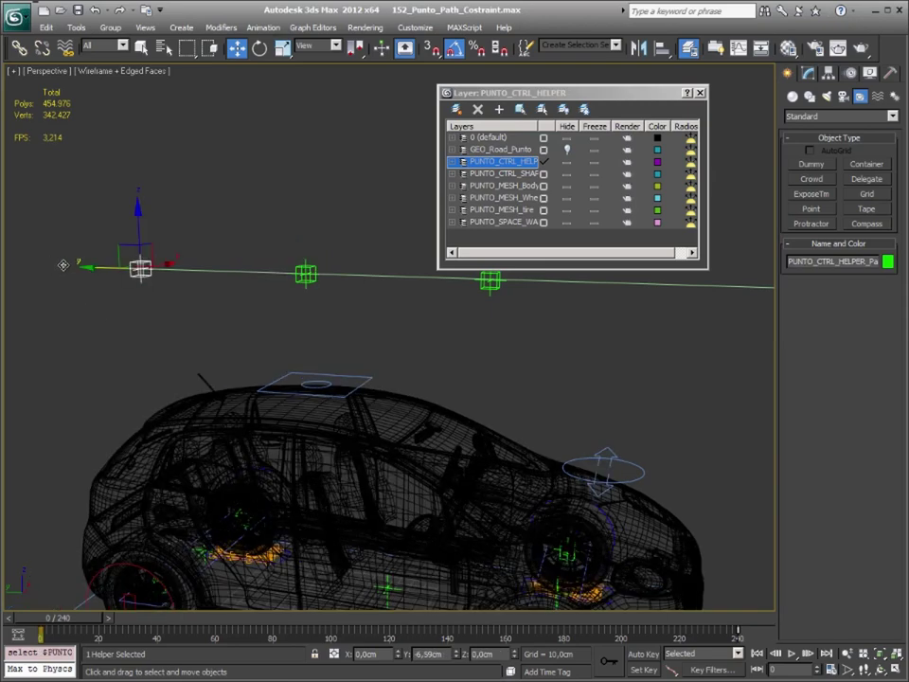
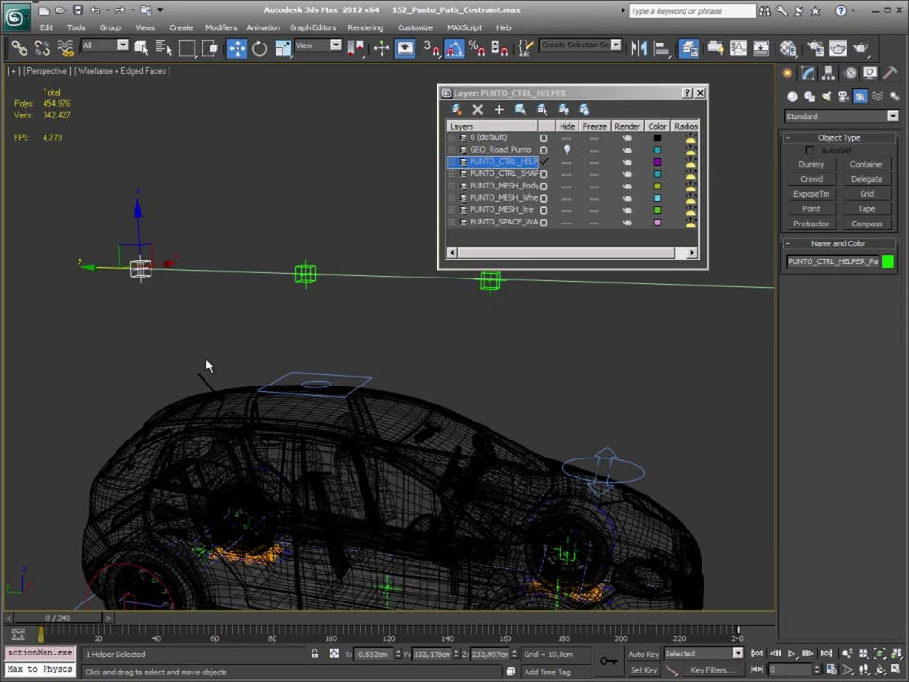
Select the control helper beneath the car and unlink it from its parent.
click(244, 330)
mouse_move(520, 372)
alt+middle_down()
mouse_move(309, 535)
mouse_move(326, 514)
alt+middle_up()
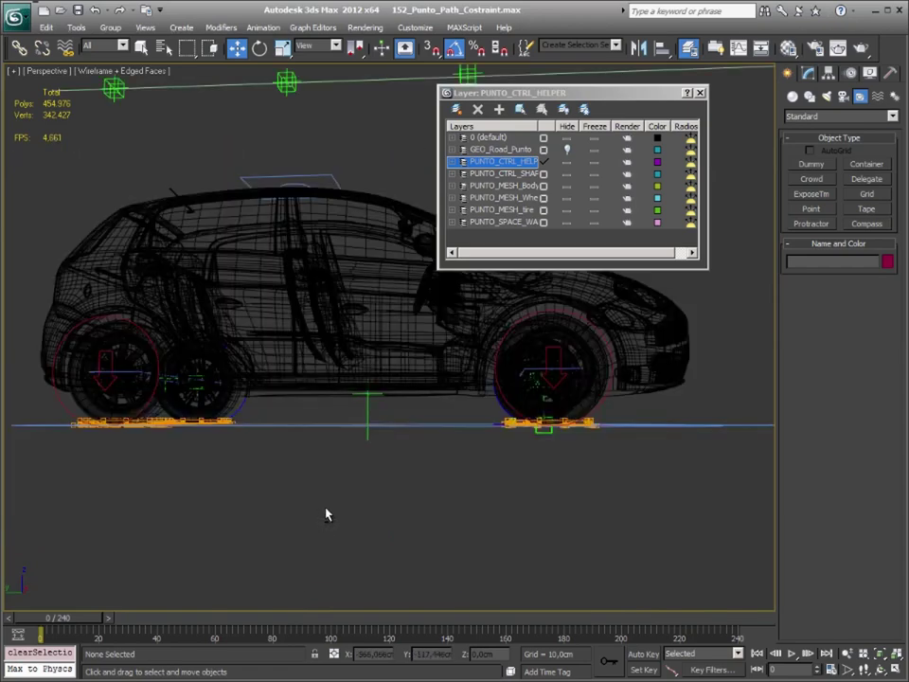
click(369, 437)
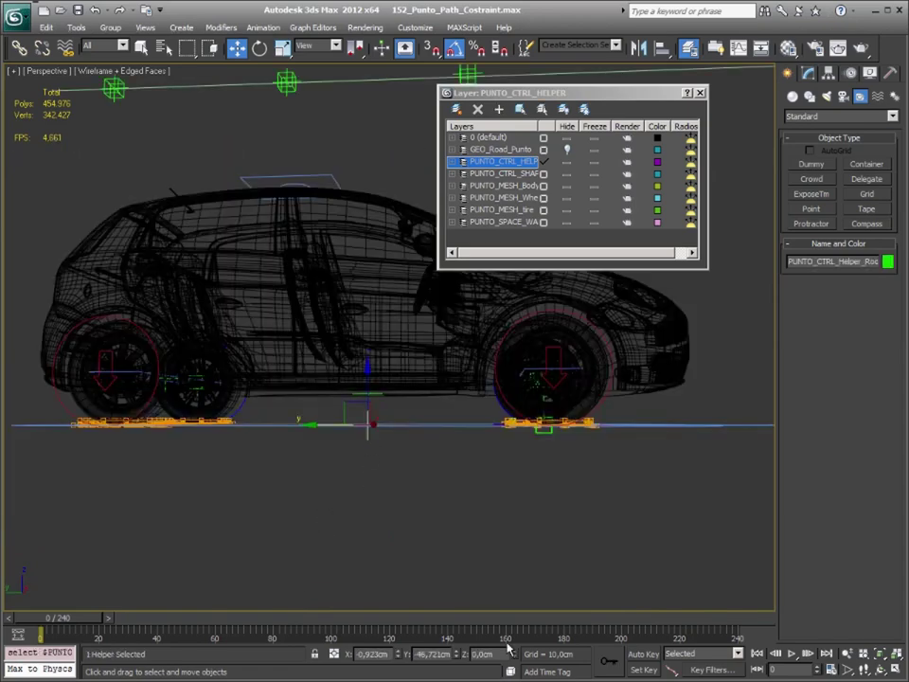
click(46, 52)
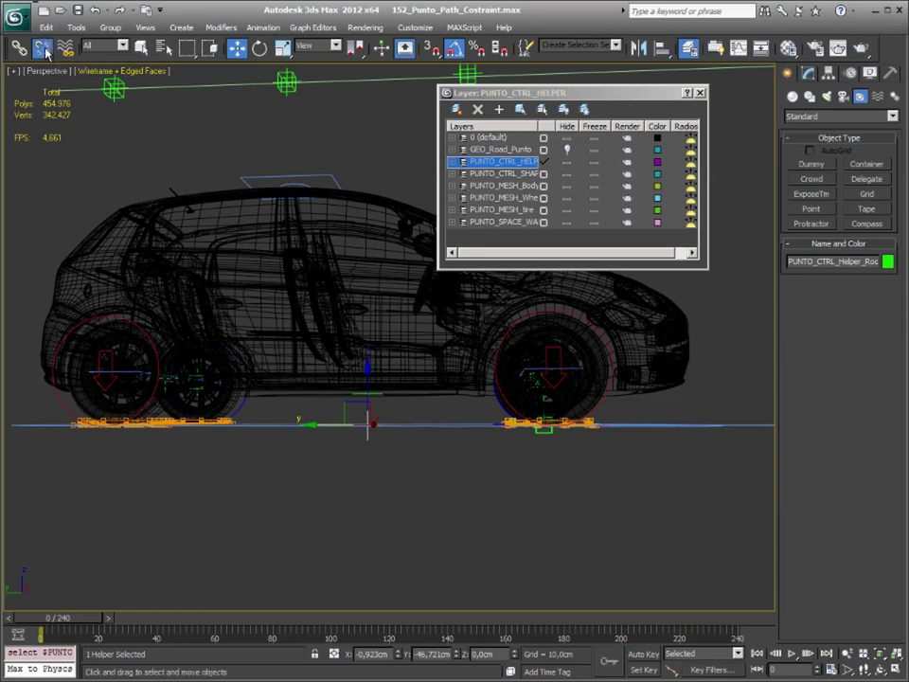
Test-slide the left green road helper along the road line, then cancel the move.
alt+middle_drag(198, 167, 207, 267)
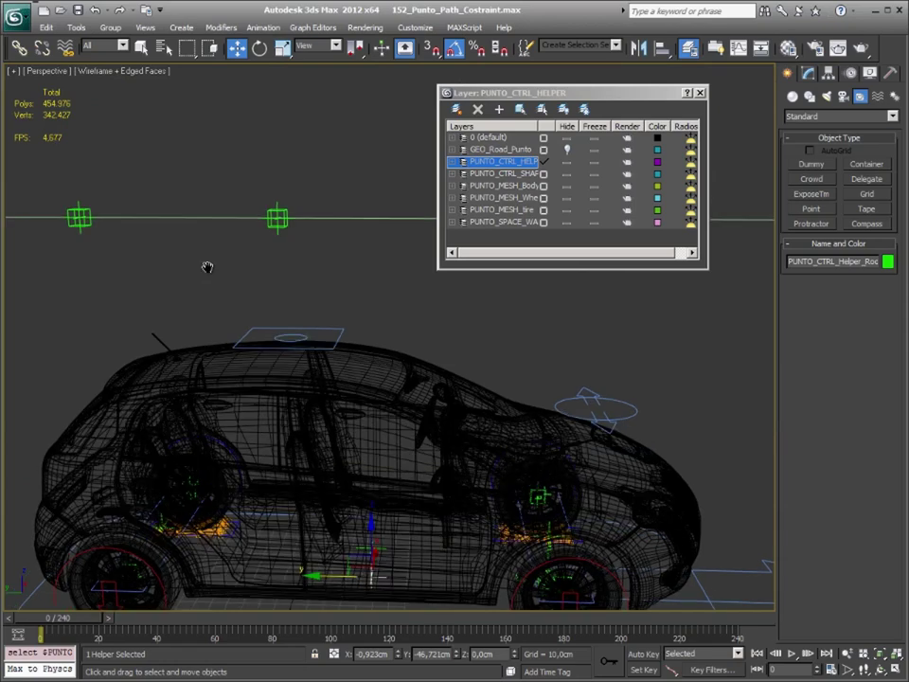
click(78, 223)
drag(36, 218, 109, 223)
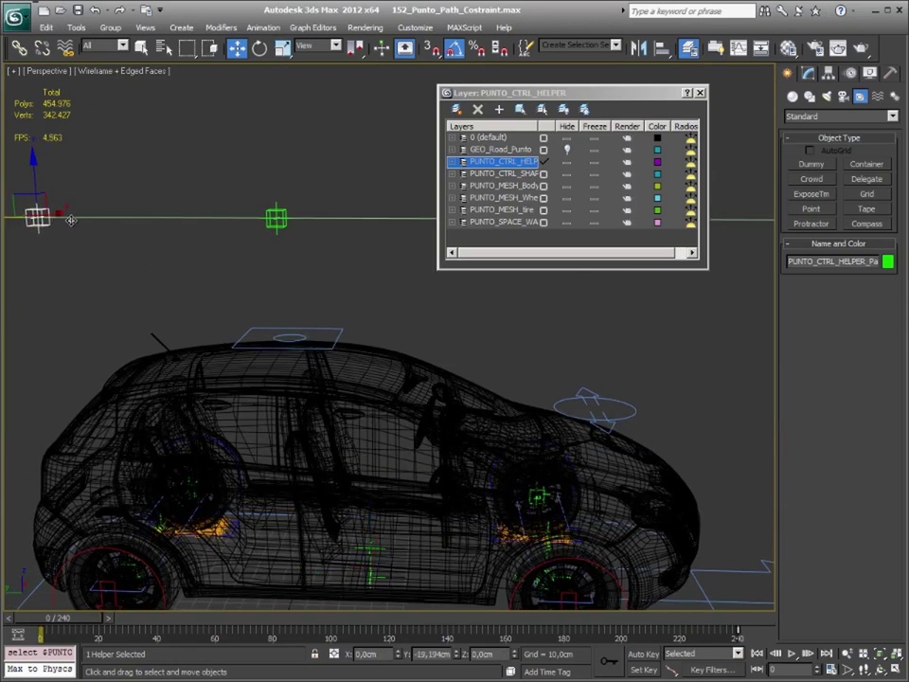
right_click(109, 224)
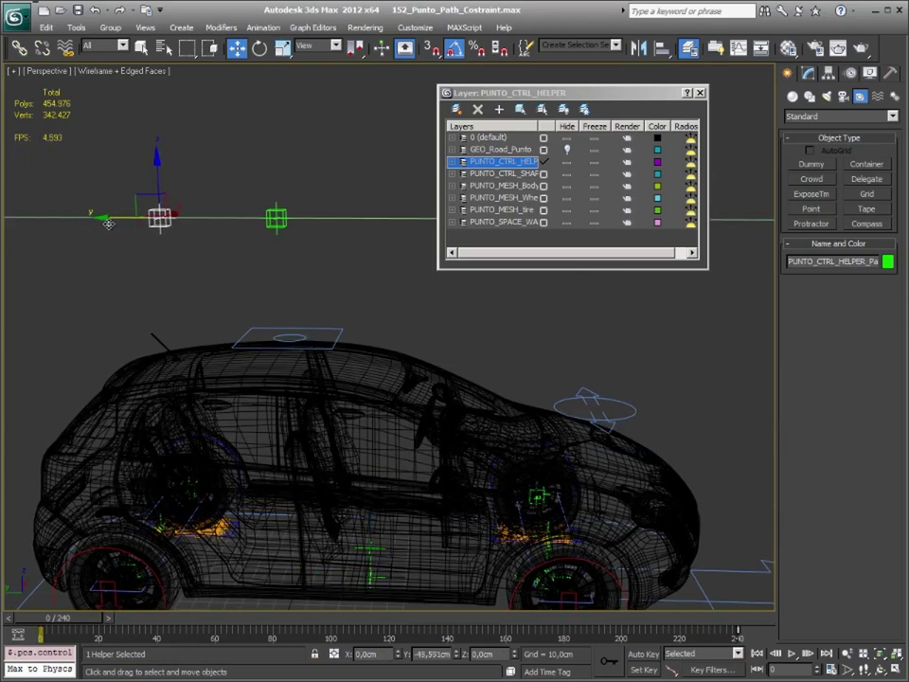
In Top view, push the two end control helpers outward toward the car's ends along Y.
key(t)
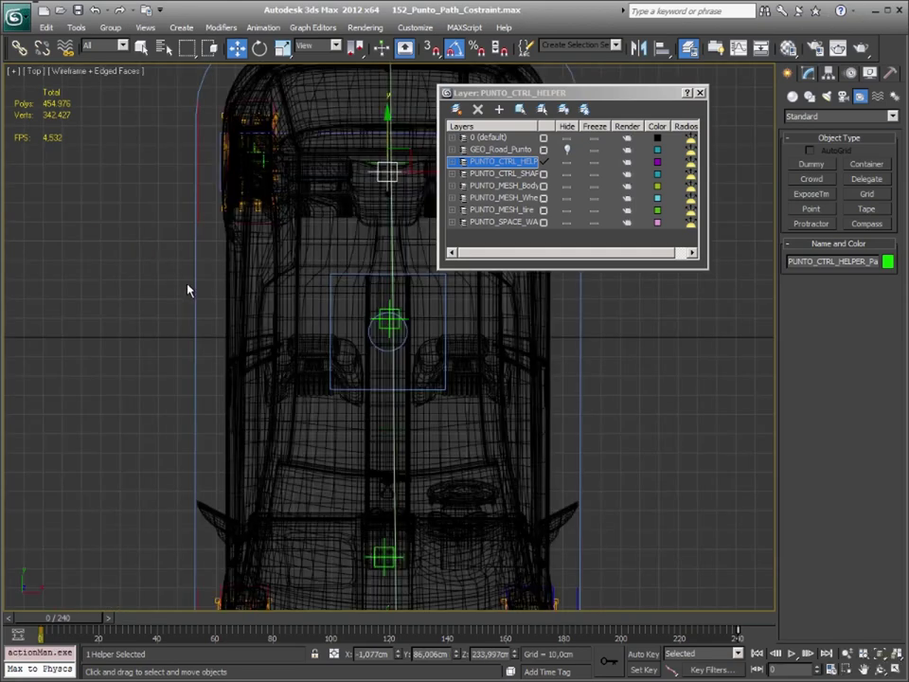
scroll(217, 301, down, 3)
mouse_move(257, 270)
middle_down()
mouse_move(283, 304)
mouse_move(150, 303)
middle_up()
drag(255, 208, 254, 172)
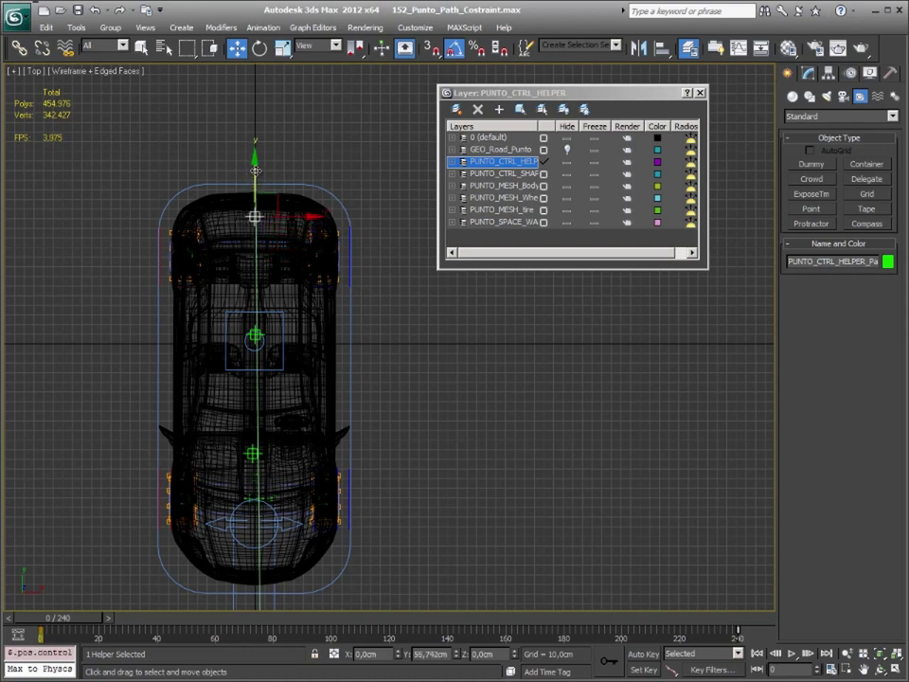
click(254, 455)
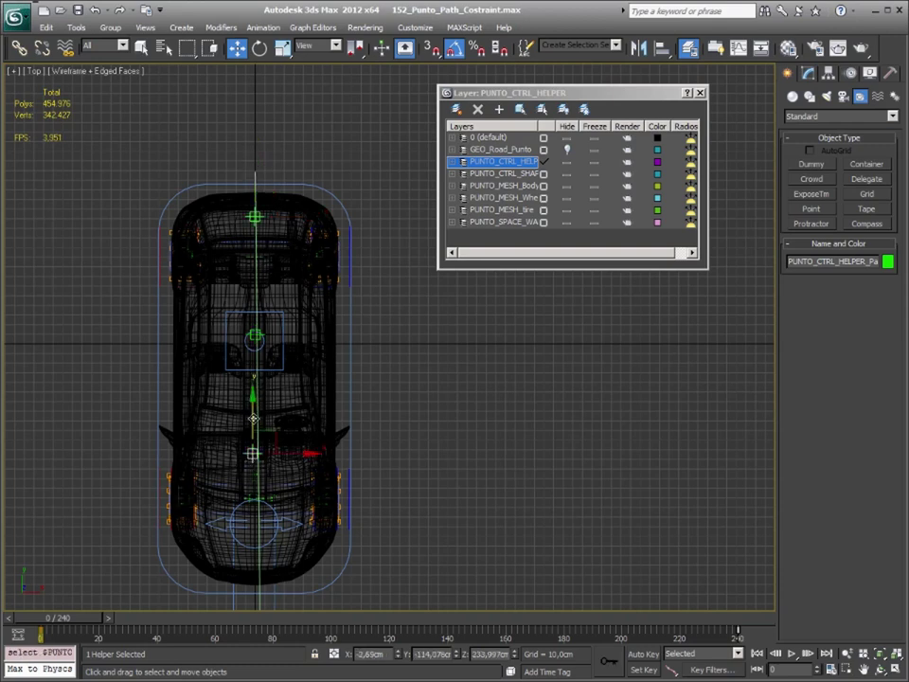
drag(252, 417, 250, 465)
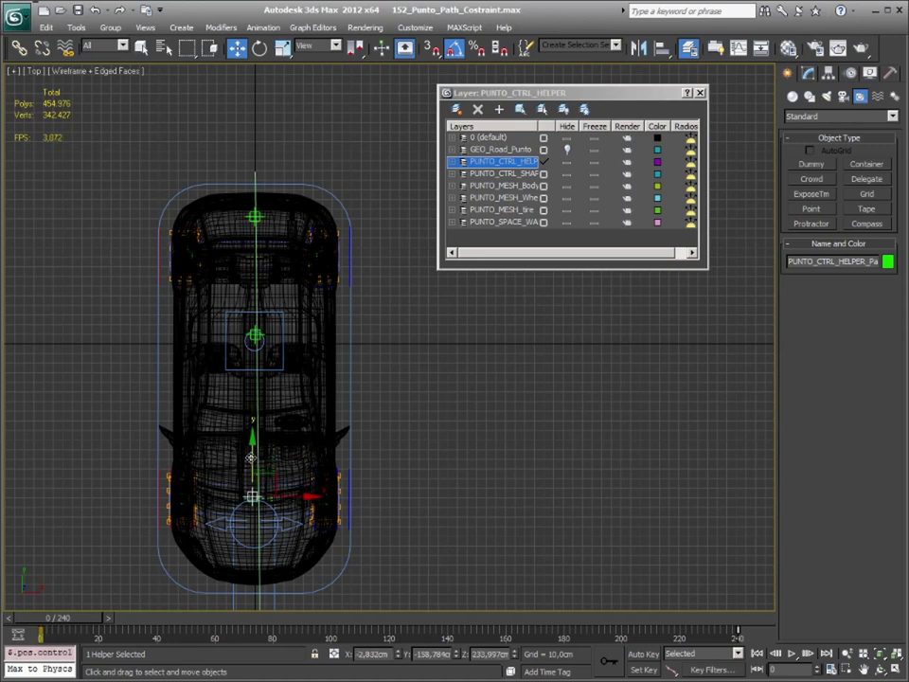
Nudge the middle helper slightly back, then check the car in Perspective view.
click(255, 334)
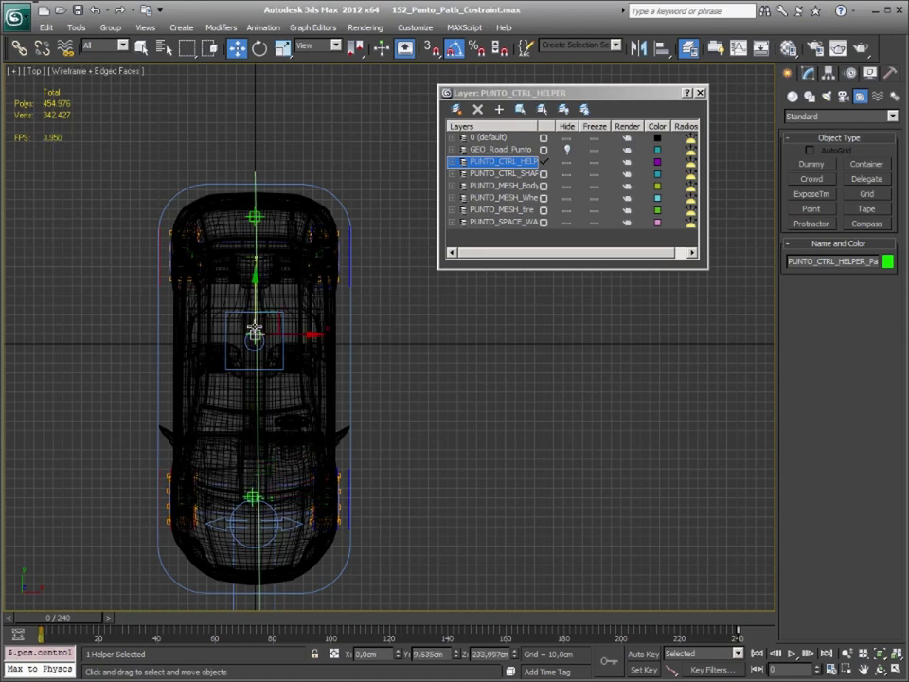
drag(259, 308, 264, 335)
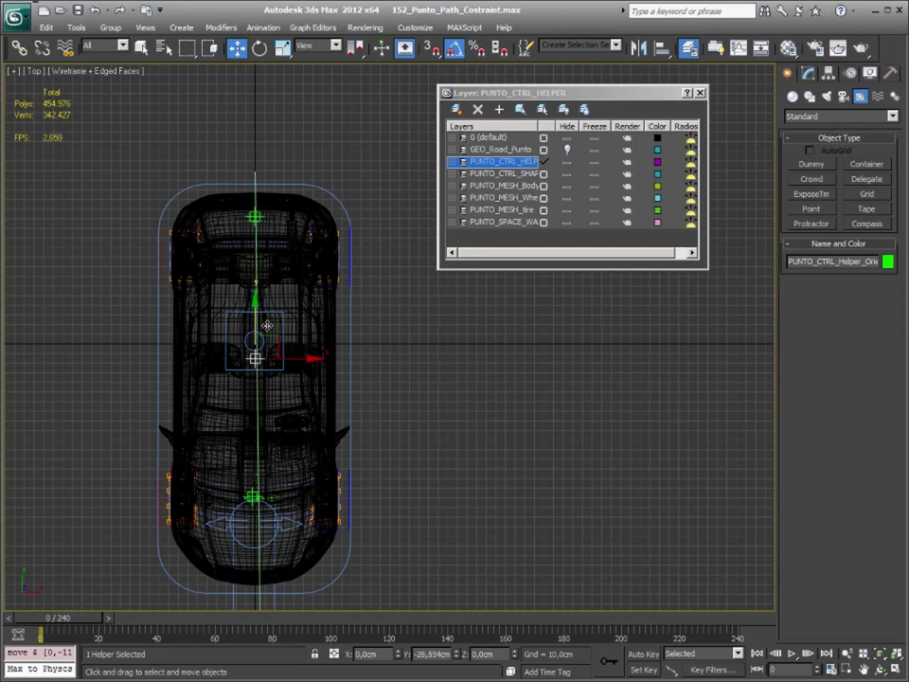
middle_drag(416, 444, 444, 444)
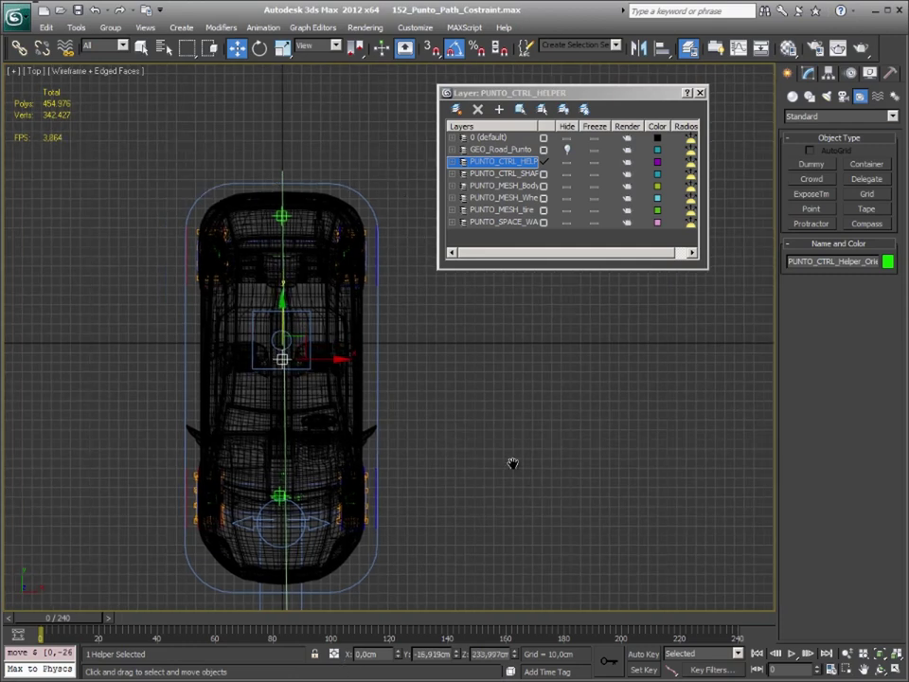
key(p)
mouse_move(447, 480)
alt+middle_down()
mouse_move(513, 442)
mouse_move(537, 408)
mouse_move(525, 413)
alt+middle_up()
alt+middle_drag(409, 528, 335, 507)
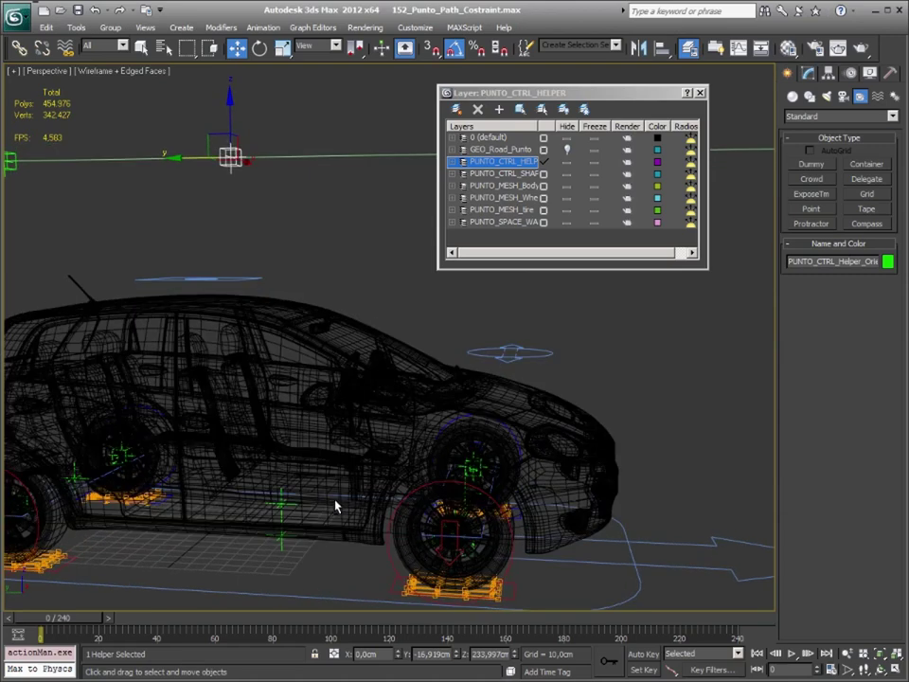
Align the middle helper to the car's control shape on Y position only.
key(alt+a)
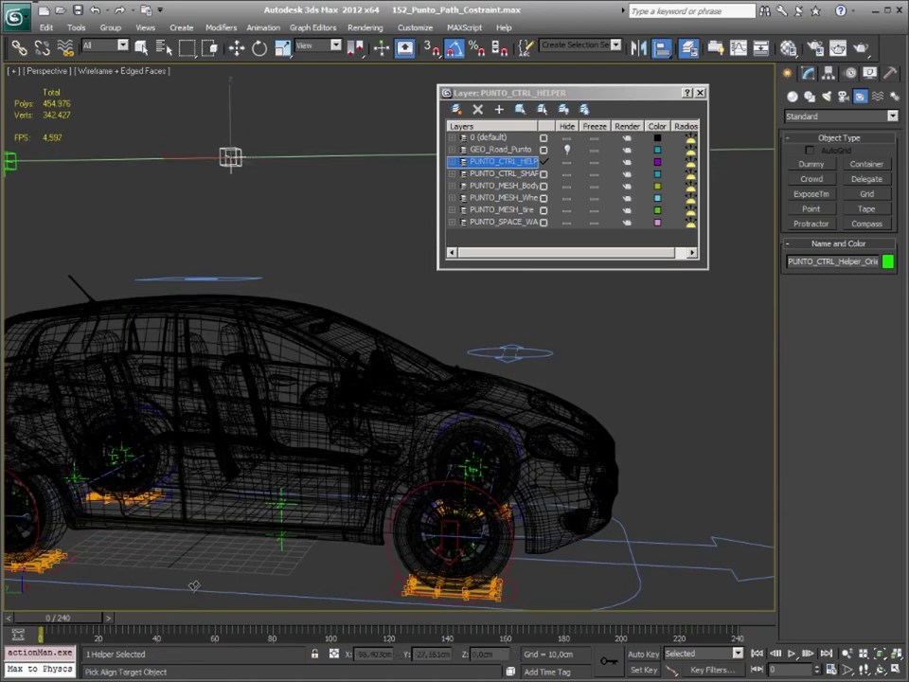
click(199, 593)
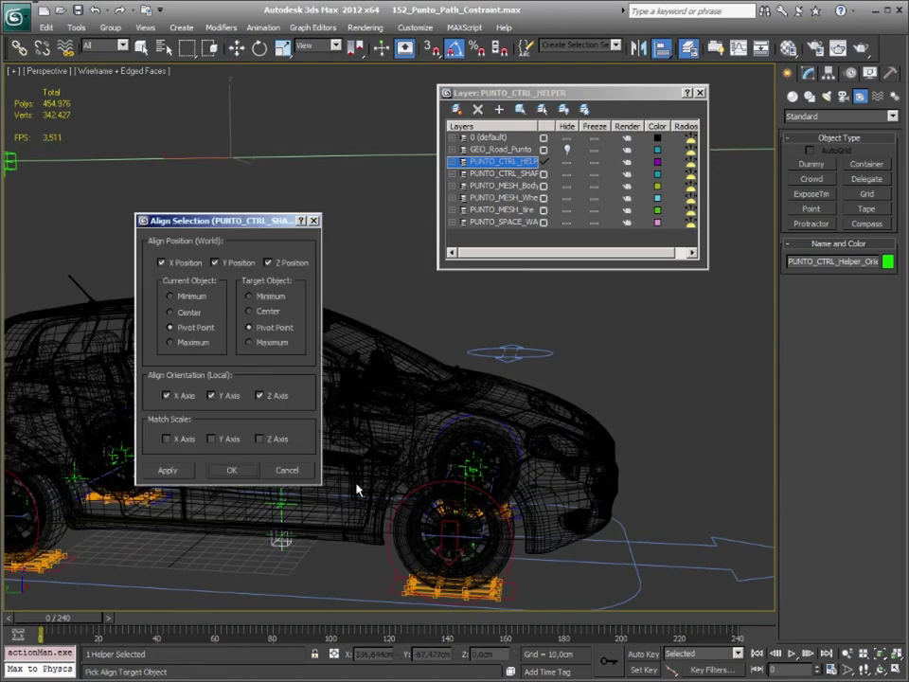
click(268, 262)
click(161, 263)
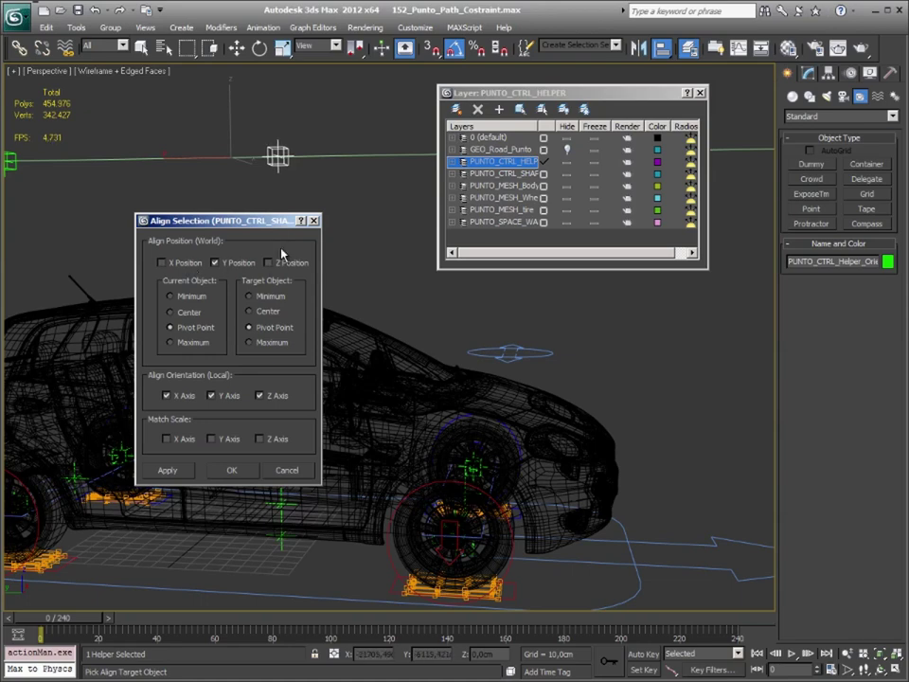
click(231, 469)
Select the leftmost road-path helper and show its parameters in the Modify panel.
middle_drag(369, 268, 352, 296)
scroll(353, 296, down, 1)
scroll(371, 302, down, 3)
scroll(356, 300, up, 1)
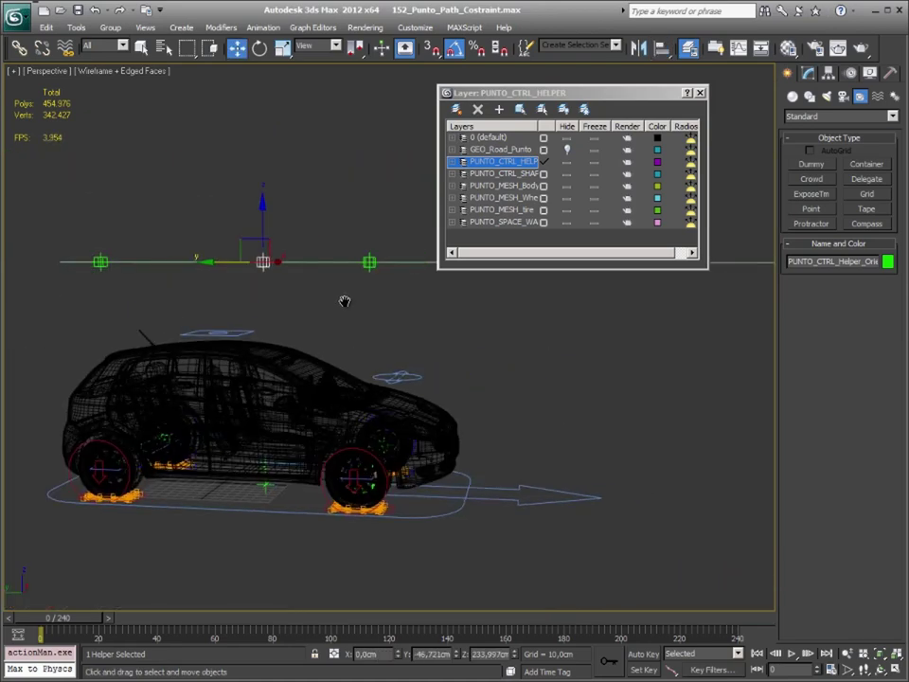
click(96, 262)
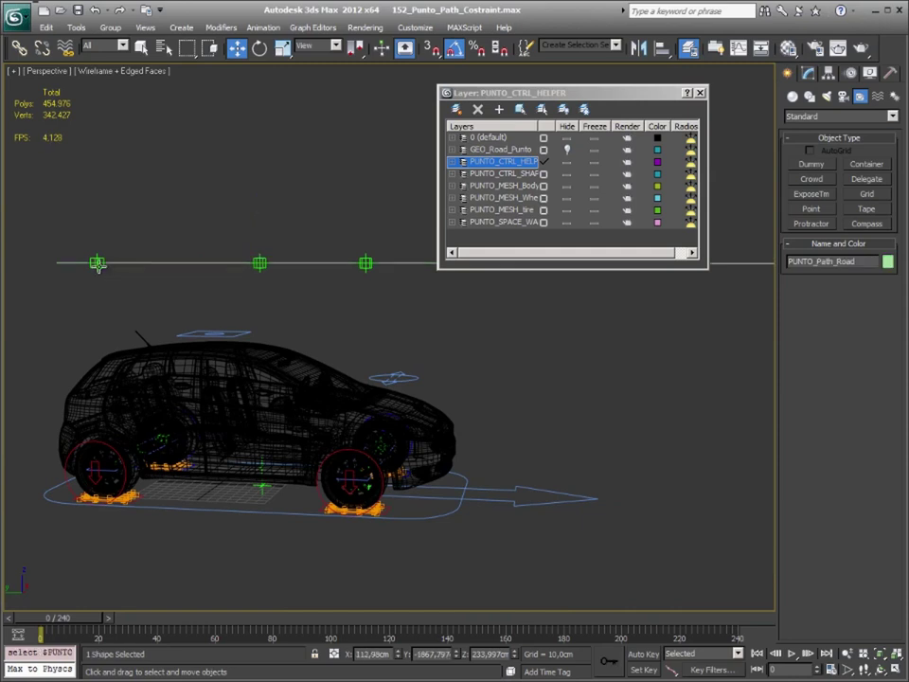
click(807, 74)
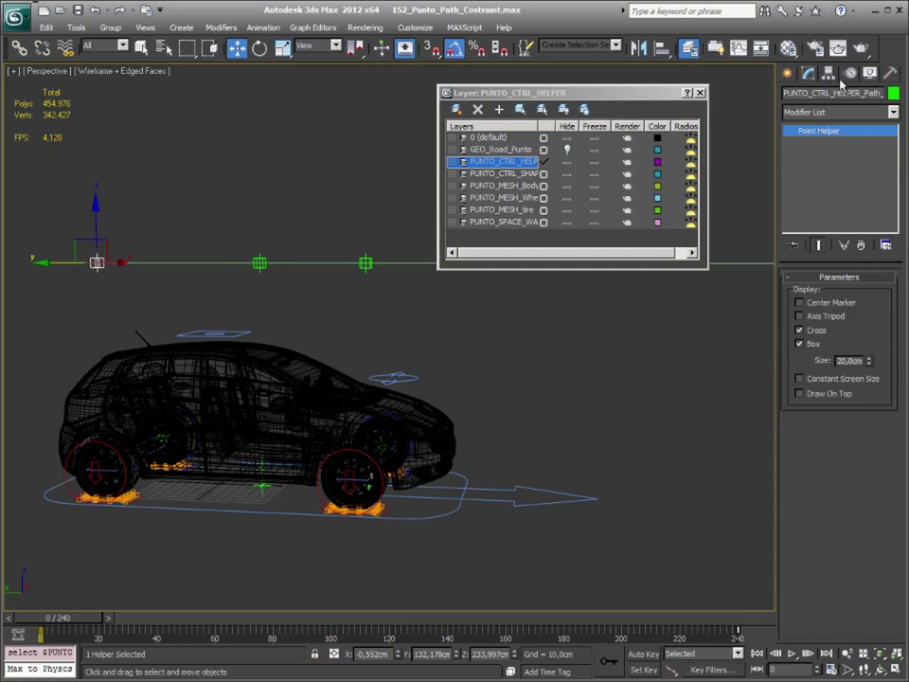
Reset the helper's path position to 0, then edit PUNTO_Path_Road at Vertex level.
click(847, 75)
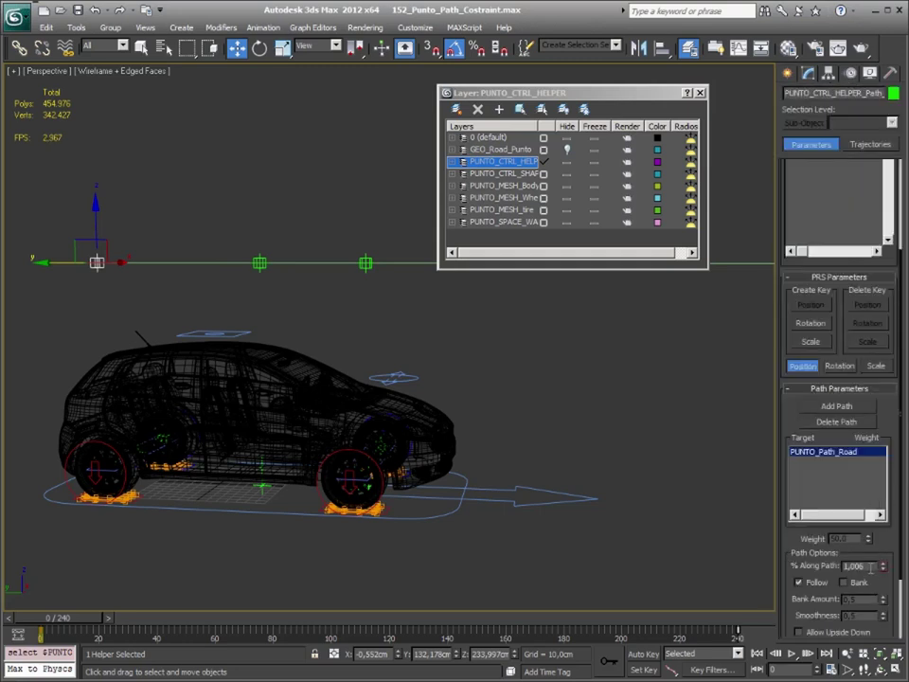
right_click(886, 567)
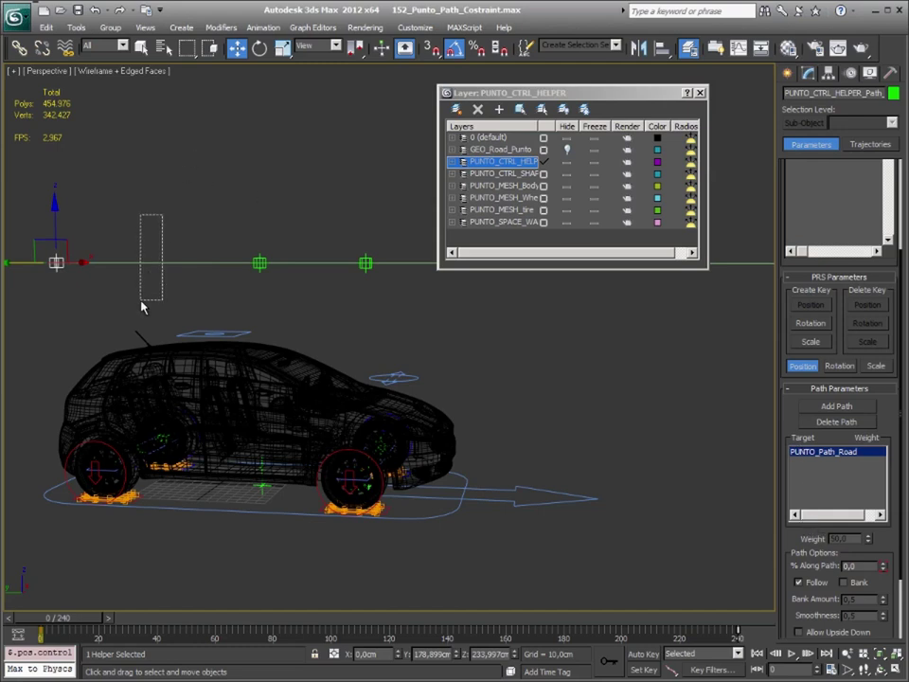
drag(162, 213, 140, 325)
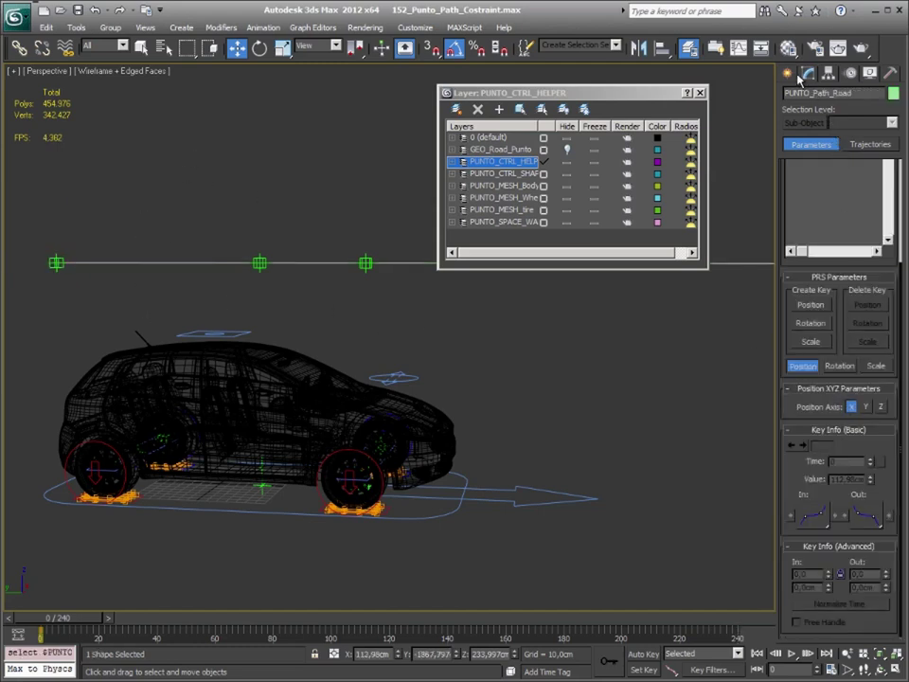
click(791, 75)
click(806, 73)
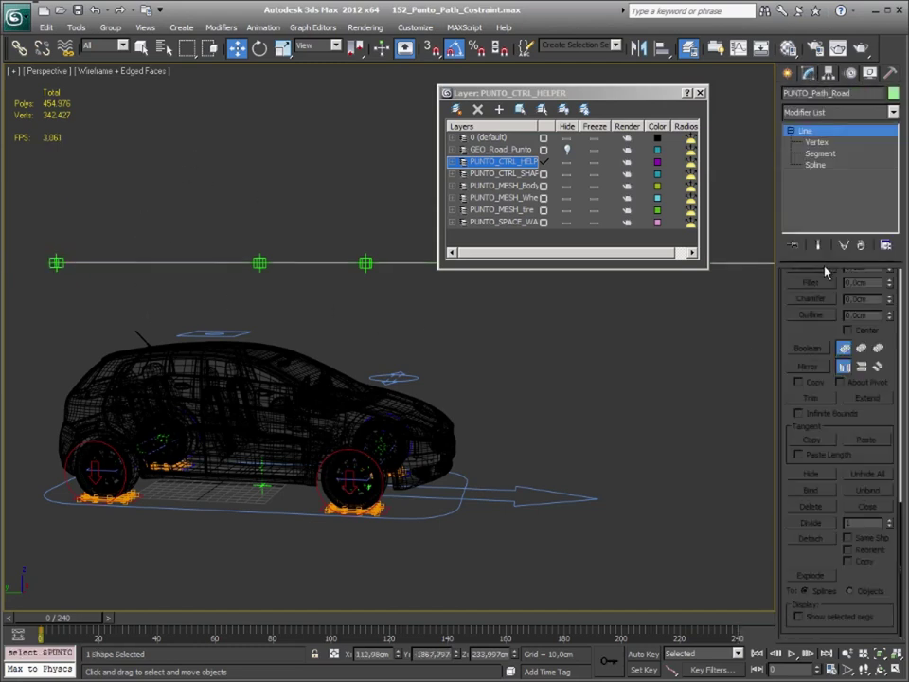
click(815, 141)
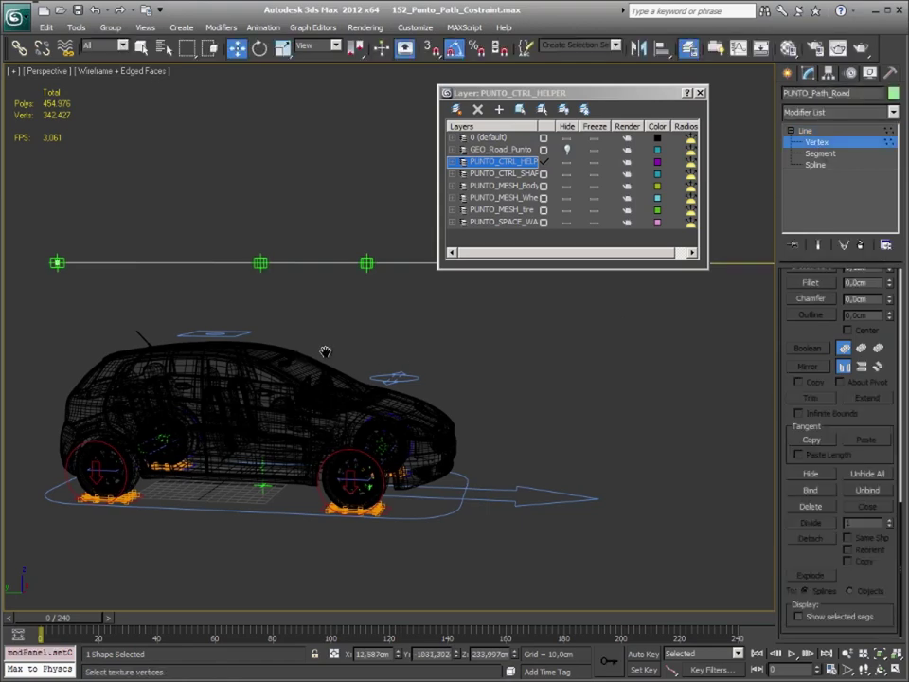
In Top view, pull the road's end vertex back in Y to the car's outline.
middle_drag(284, 348, 324, 352)
key(t)
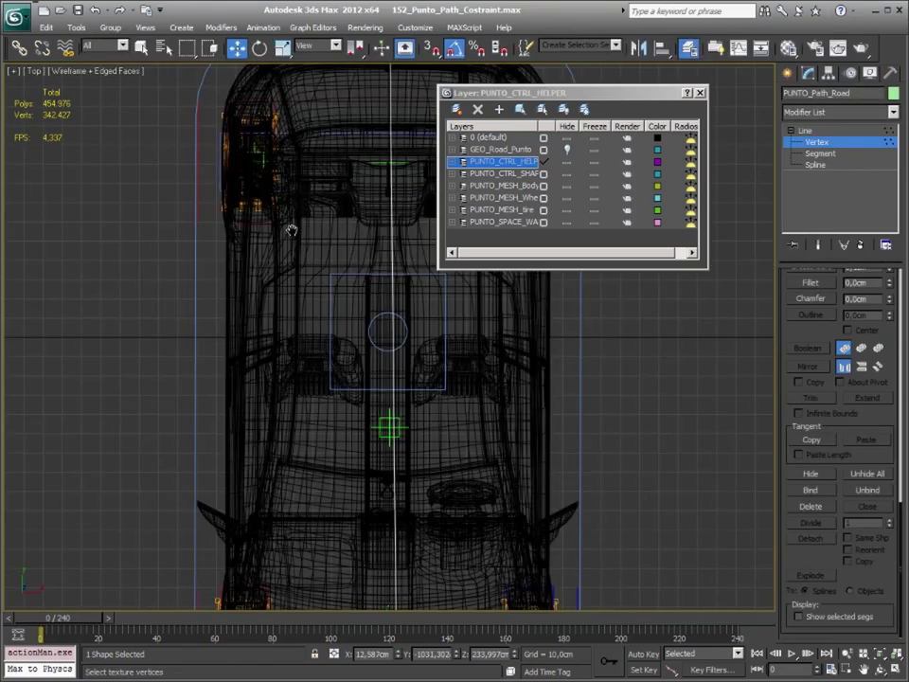
middle_drag(292, 230, 231, 432)
drag(277, 223, 278, 223)
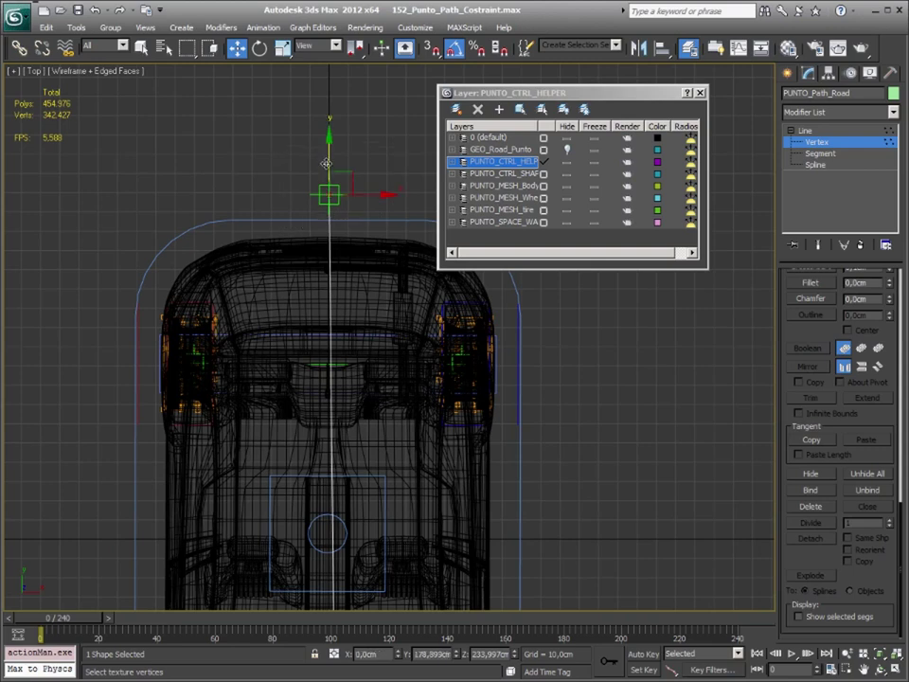
drag(329, 156, 331, 194)
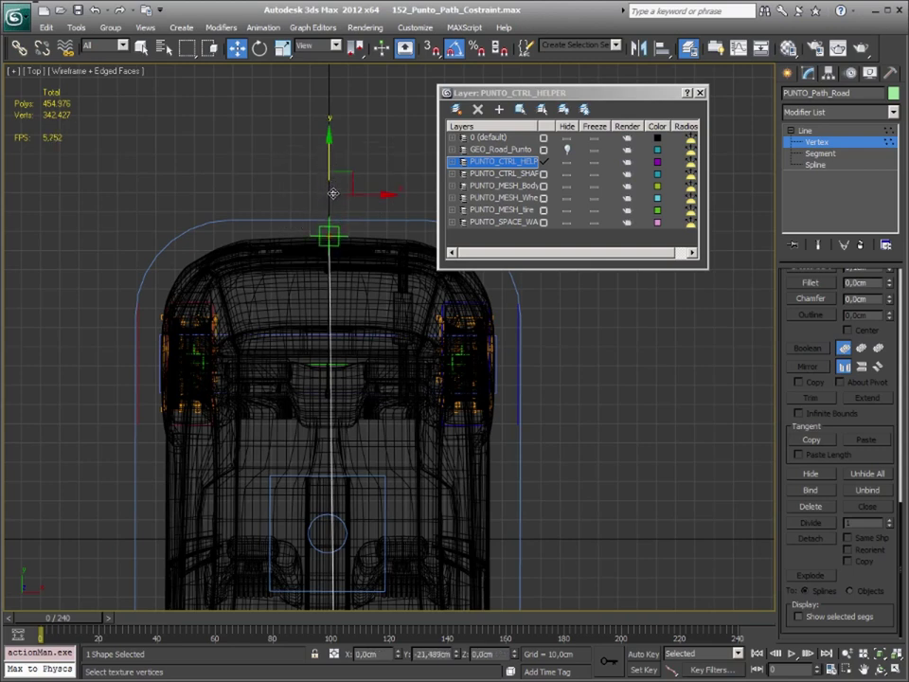
drag(333, 193, 332, 187)
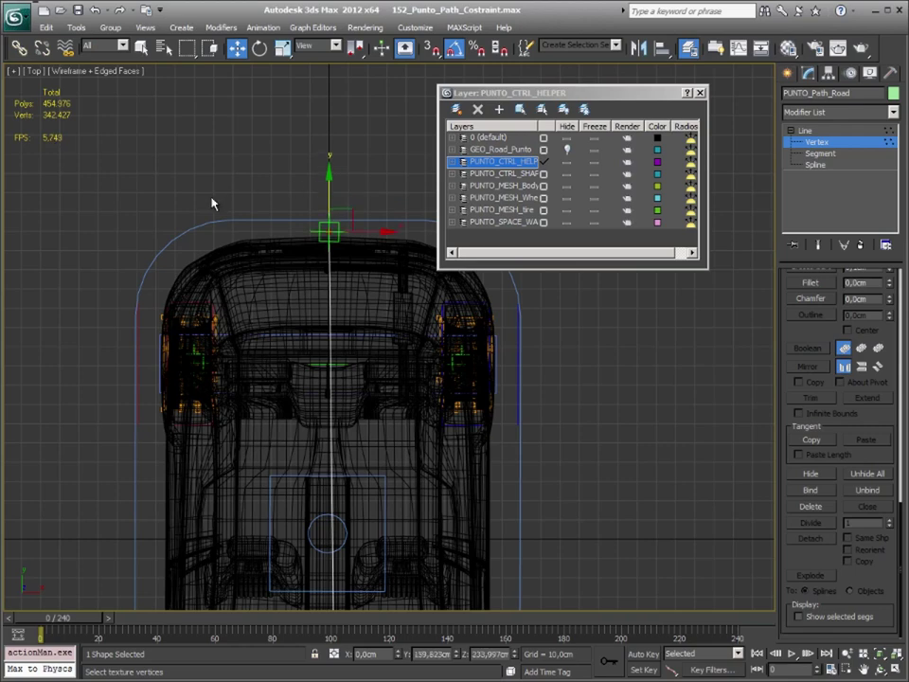
scroll(540, 444, down, 3)
middle_drag(472, 389, 443, 360)
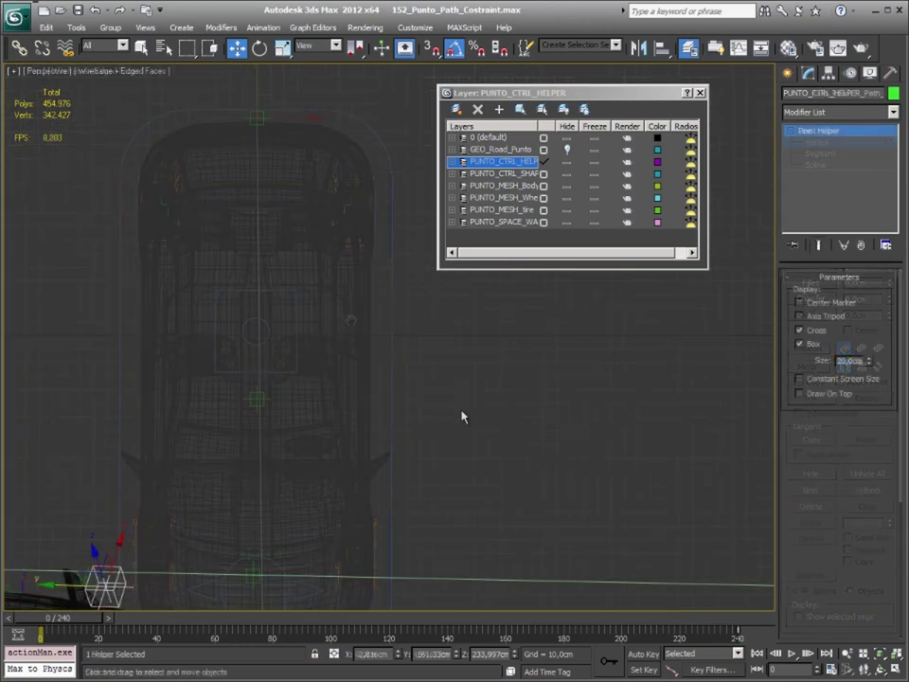
Scrub to frame 9 to test the helpers following the path.
mouse_move(277, 388)
alt+middle_down()
mouse_move(466, 446)
mouse_move(151, 606)
alt+middle_up()
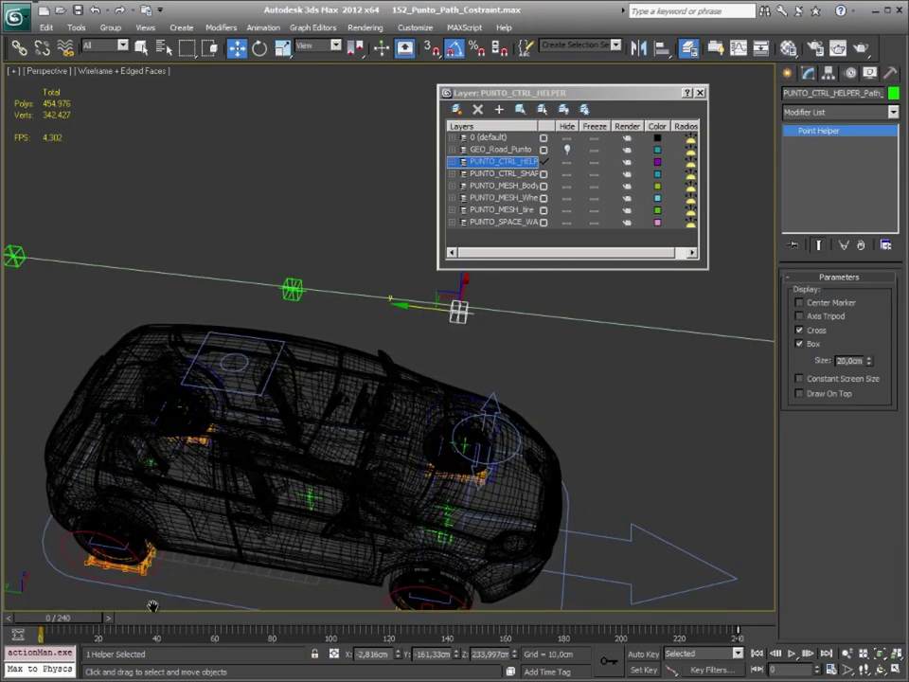
mouse_move(87, 620)
mouse_down()
mouse_move(101, 620)
mouse_move(70, 628)
mouse_up()
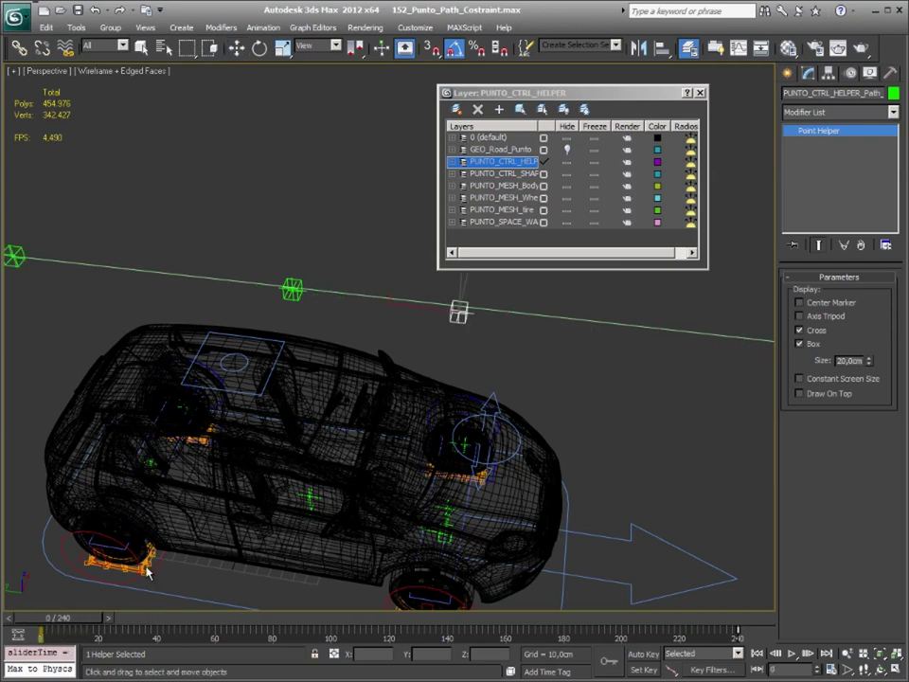
key(w)
Link the box helper and PUNTO_CTRL_Helper_Root to the green path helpers.
click(294, 290)
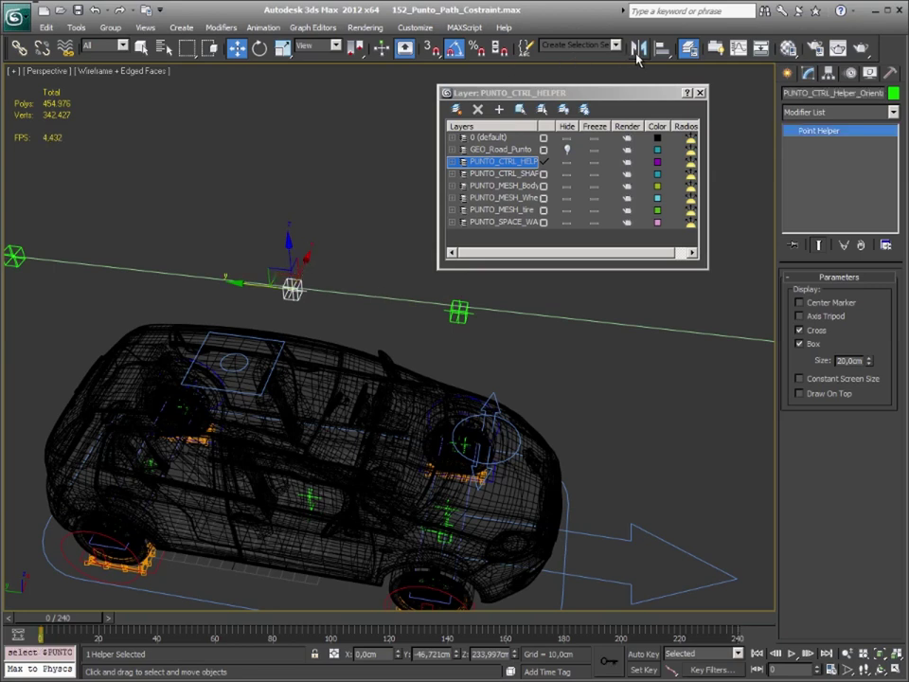
click(26, 54)
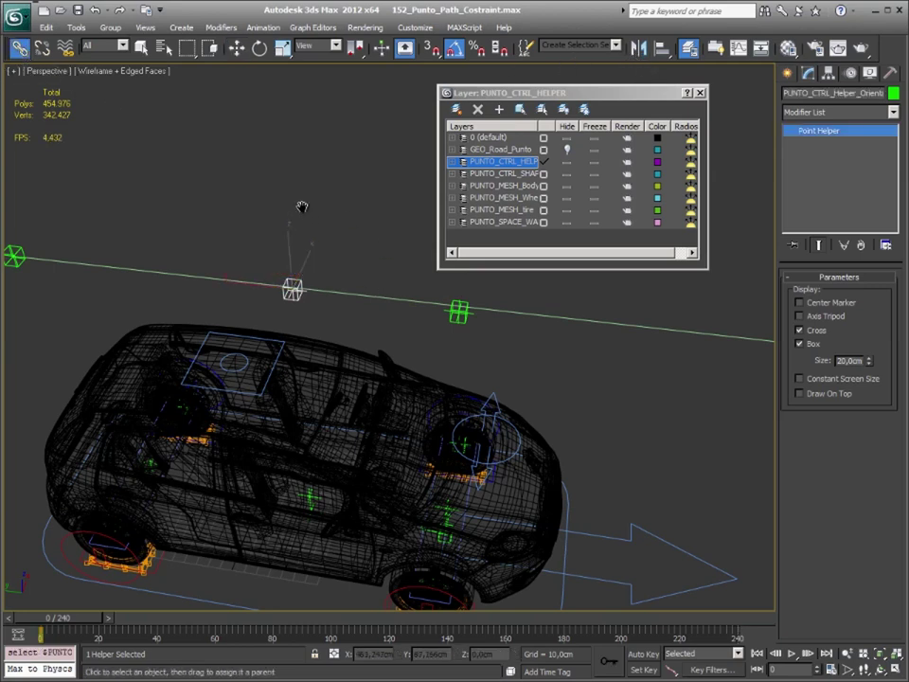
middle_drag(293, 292, 332, 291)
drag(334, 293, 48, 265)
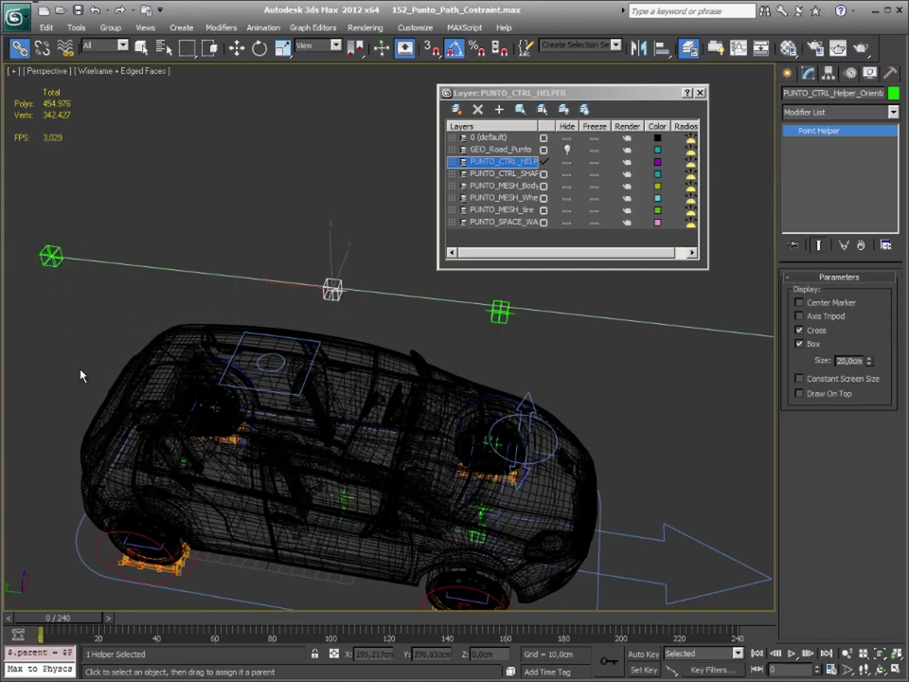
alt+middle_drag(290, 495, 137, 169)
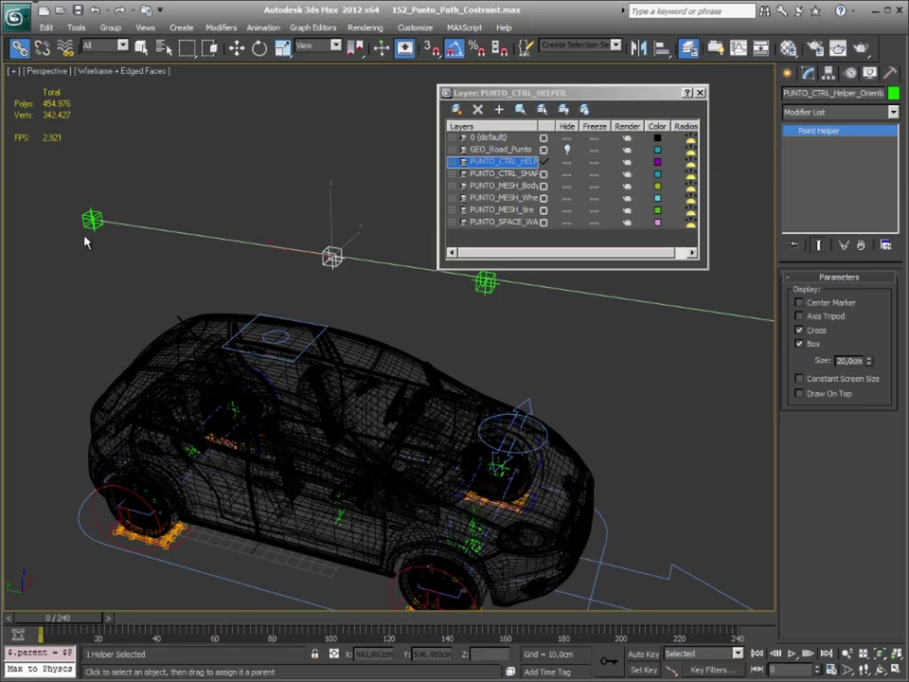
alt+middle_drag(368, 455, 379, 416)
click(343, 512)
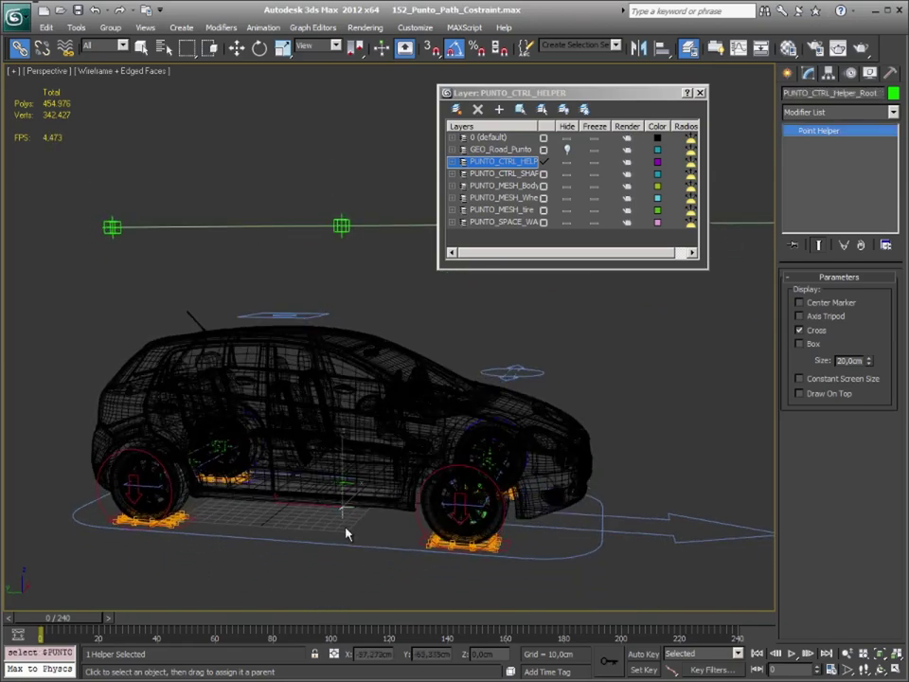
mouse_move(342, 516)
mouse_down()
mouse_move(163, 253)
mouse_move(112, 230)
mouse_up()
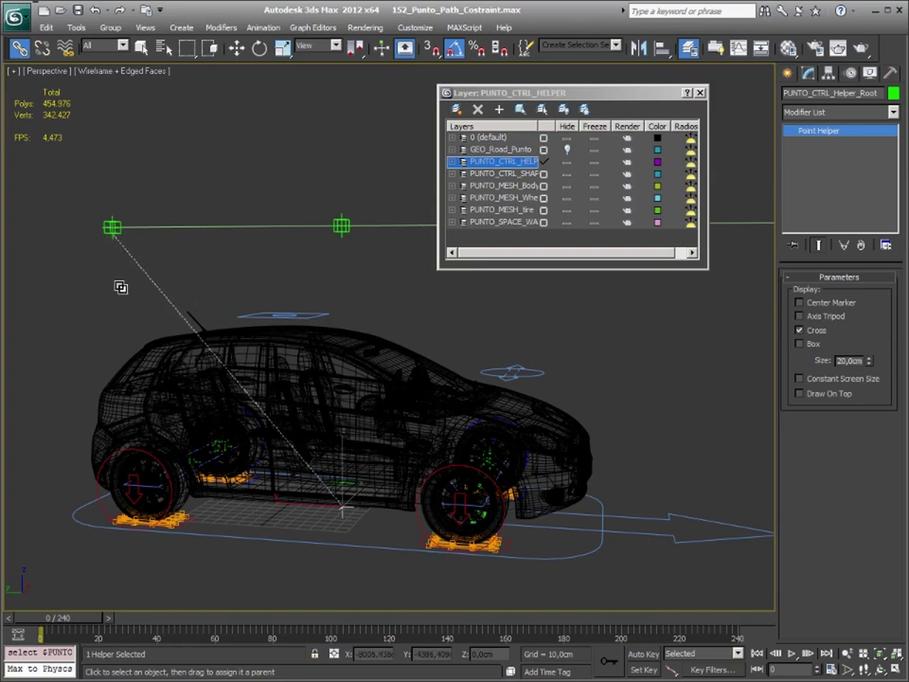
Clear the selection and select the middle point helper.
mouse_move(307, 538)
mouse_down()
mouse_move(298, 564)
mouse_move(303, 541)
mouse_up()
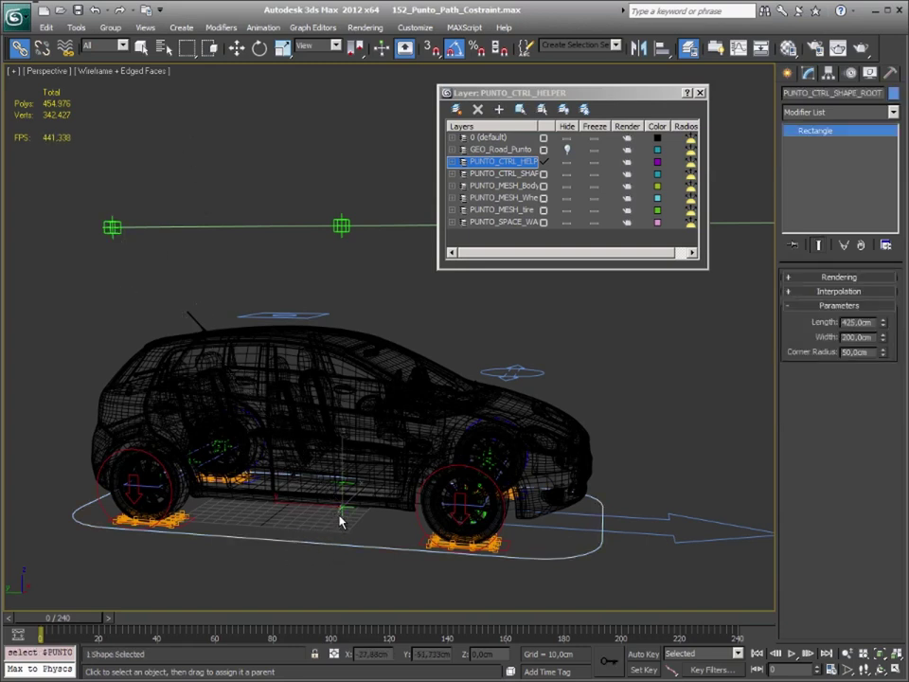
click(375, 293)
alt+middle_drag(414, 330, 405, 349)
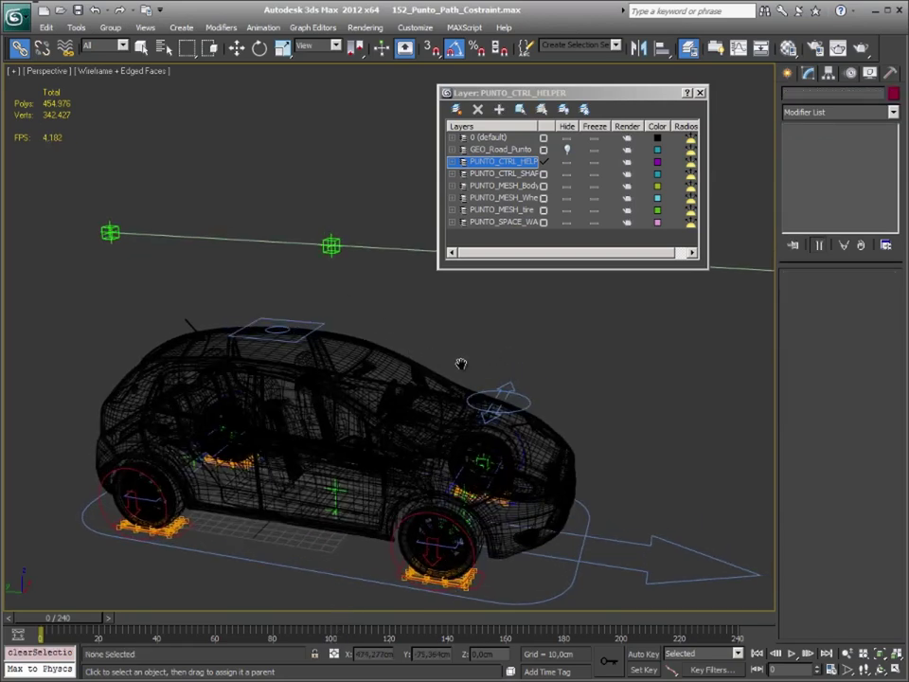
mouse_move(463, 365)
middle_down()
mouse_move(418, 373)
mouse_move(350, 344)
middle_up()
click(236, 268)
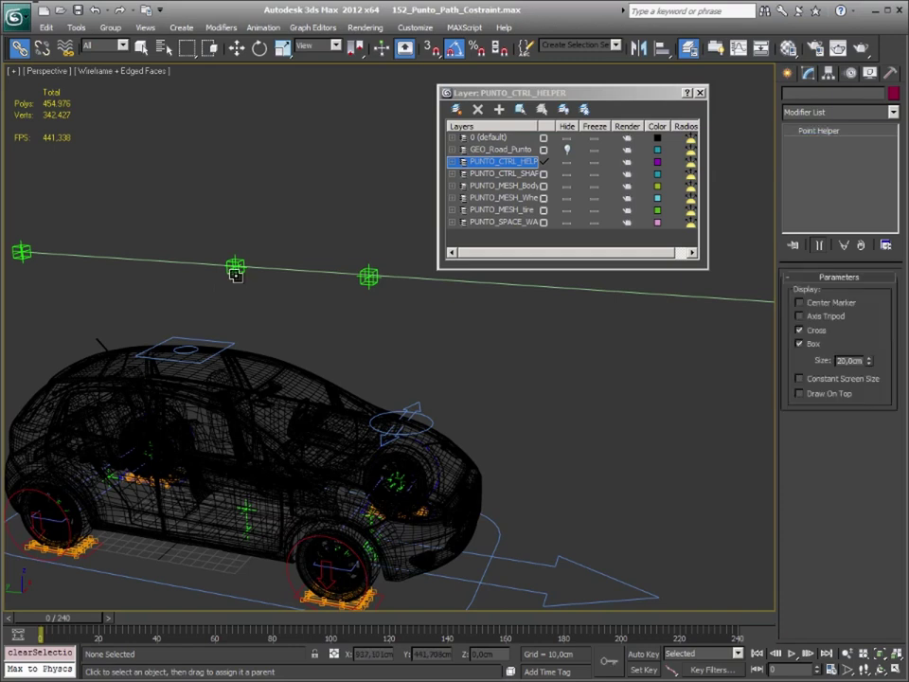
Close the layer window and give the helper a LookAt constraint targeting the neighbouring path helper.
click(700, 94)
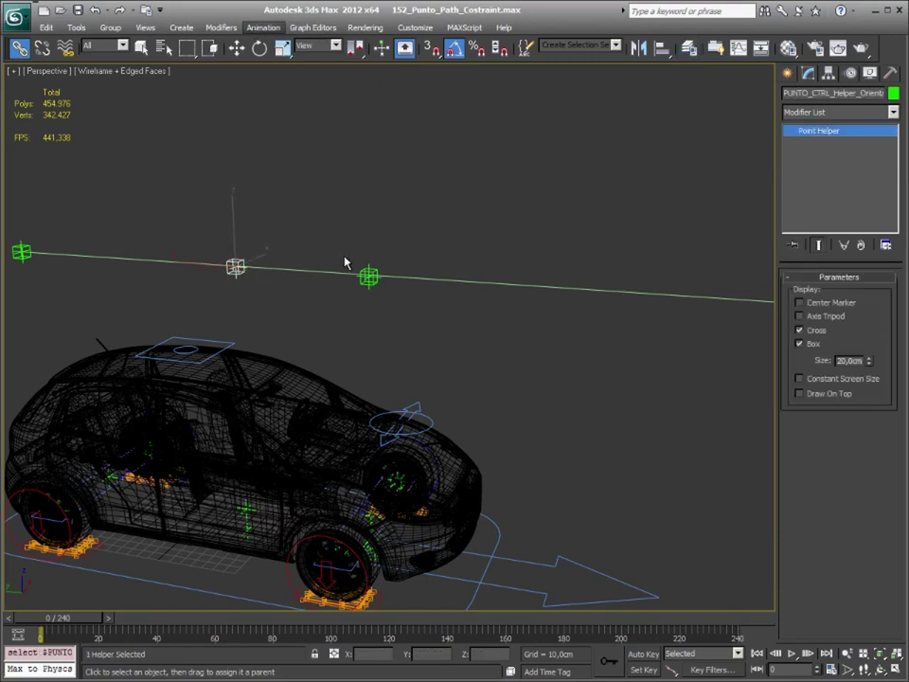
key(alt+a)
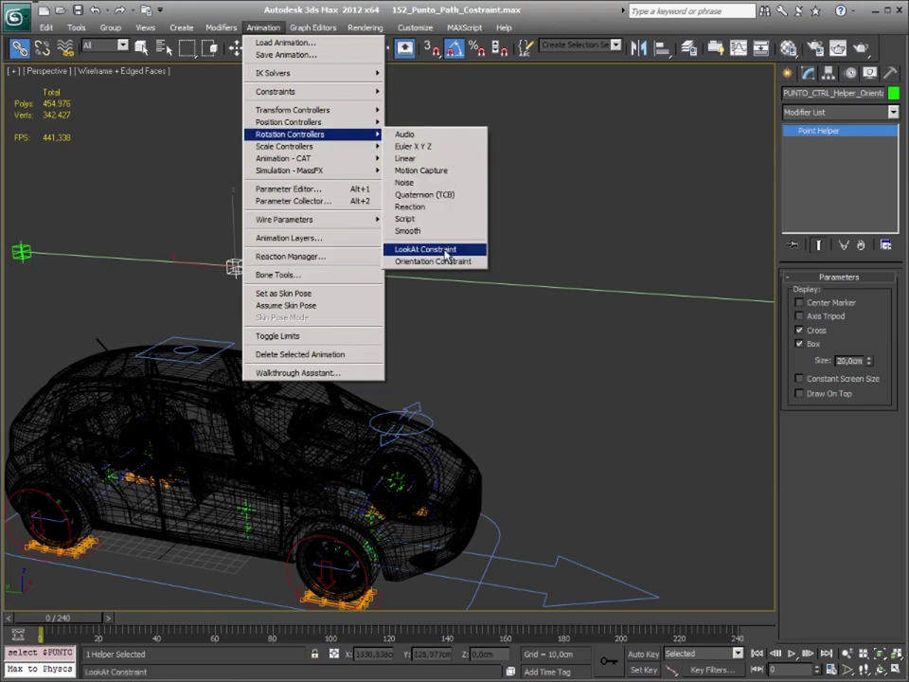
click(443, 248)
click(368, 278)
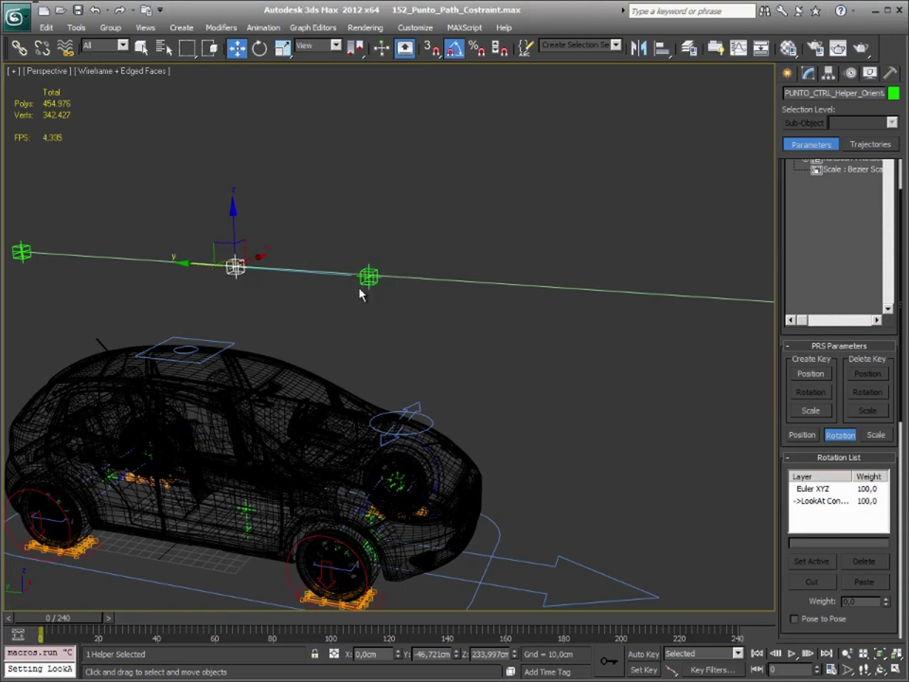
mouse_move(452, 370)
alt+middle_down()
mouse_move(451, 321)
mouse_move(472, 337)
mouse_move(446, 344)
mouse_move(440, 308)
alt+middle_up()
Give the steering helper an Orientation Constraint targeting the orientation path helper.
click(334, 507)
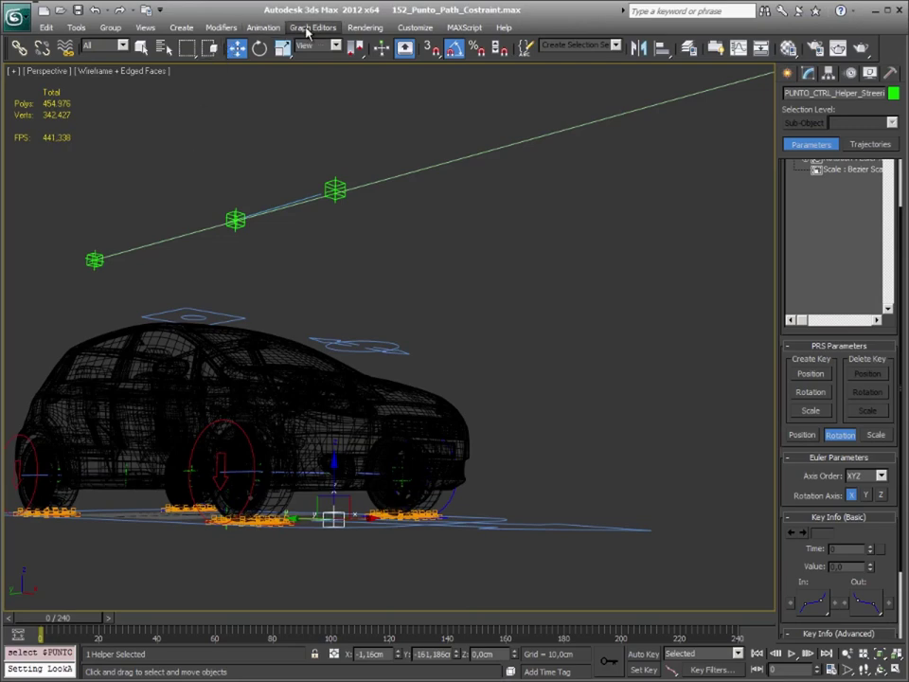
click(263, 27)
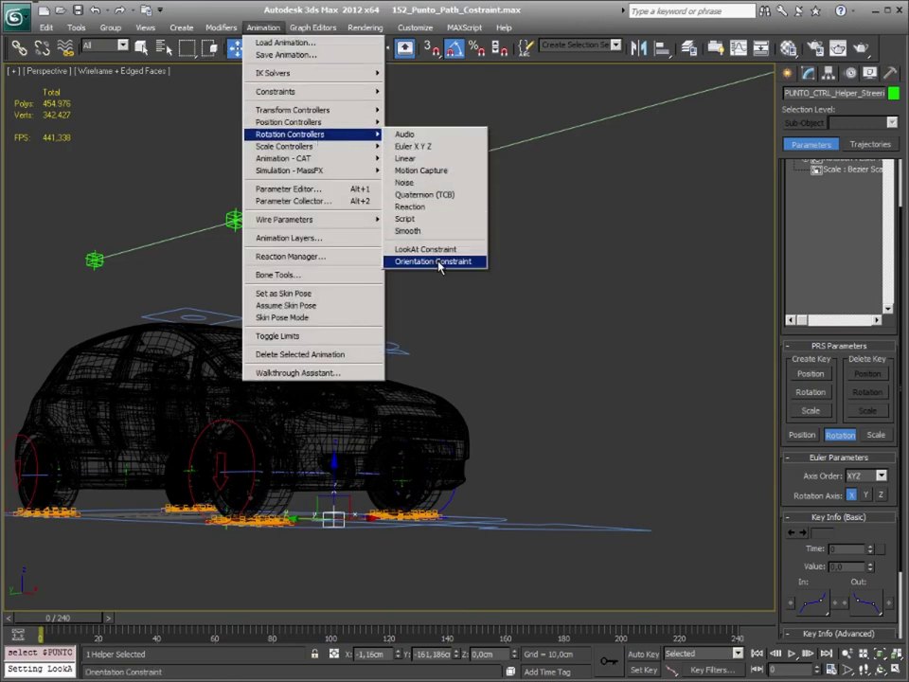
click(426, 260)
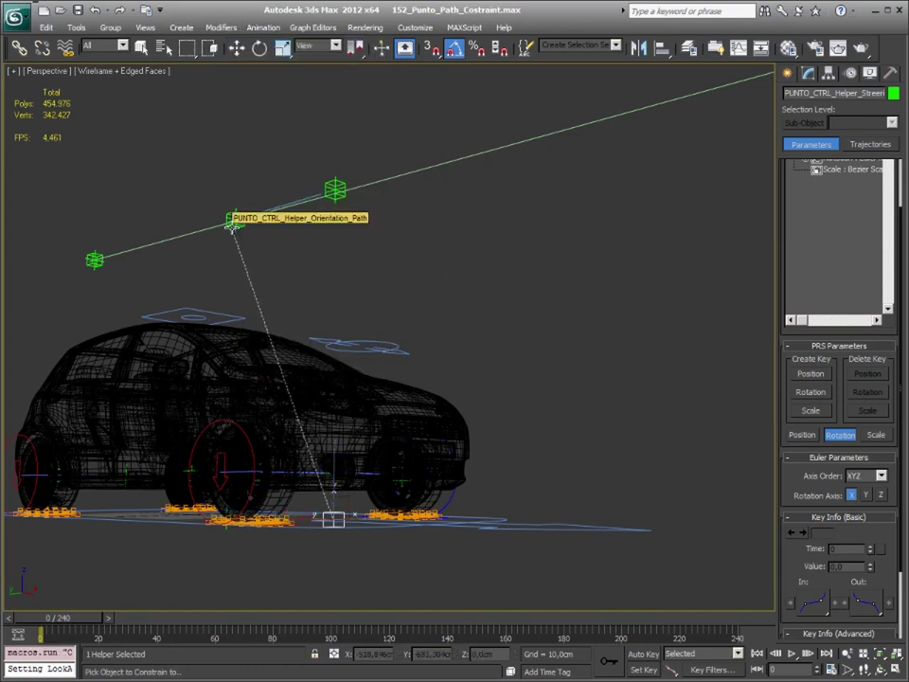
click(233, 224)
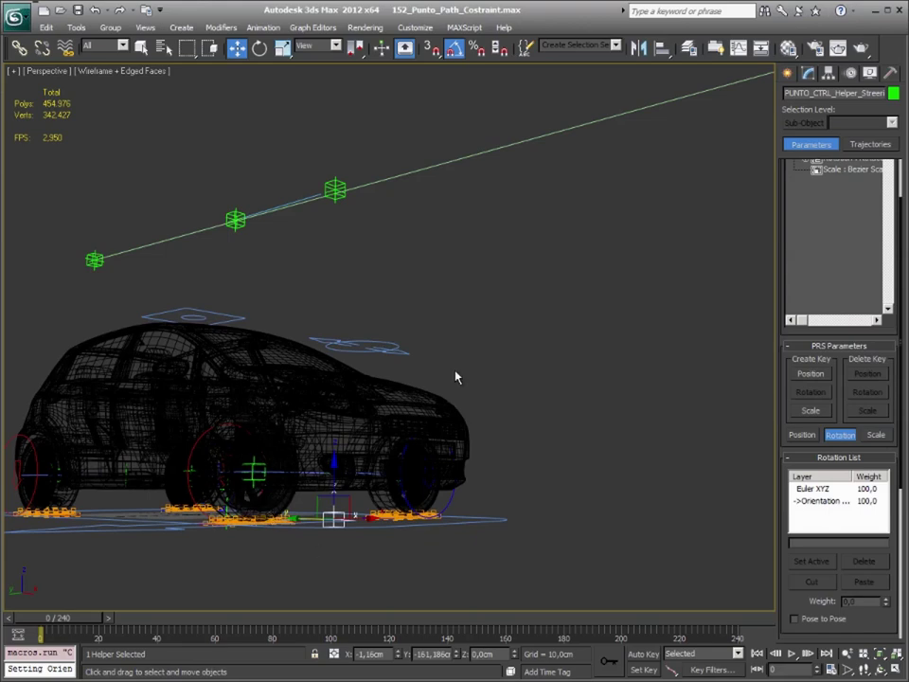
Enable Keep Initial Offset on the orientation constraint and zoom out over the car.
alt+middle_drag(487, 395, 385, 589)
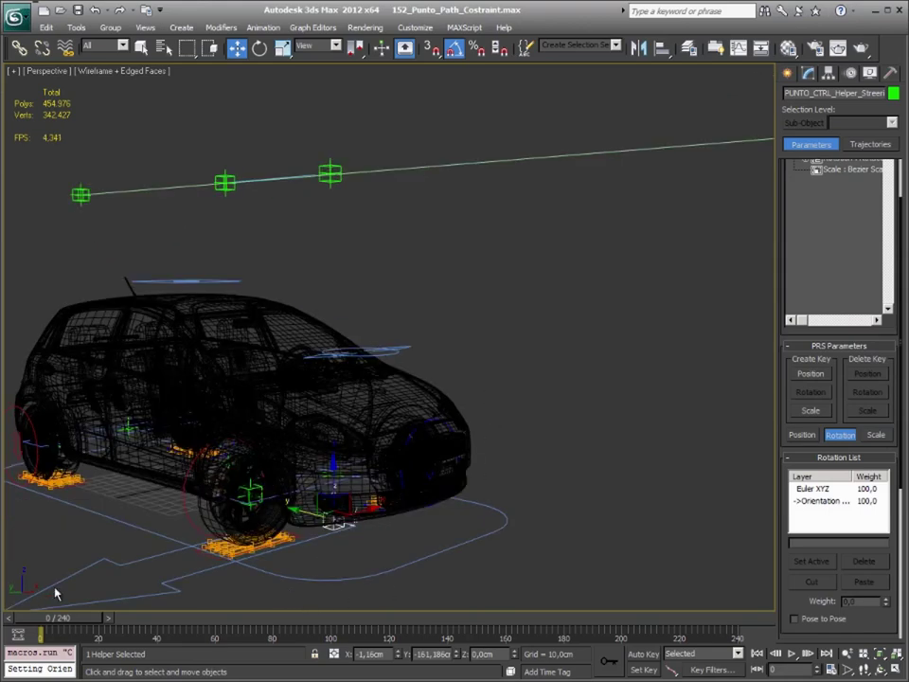
scroll(805, 559, down, 2)
scroll(831, 596, down, 4)
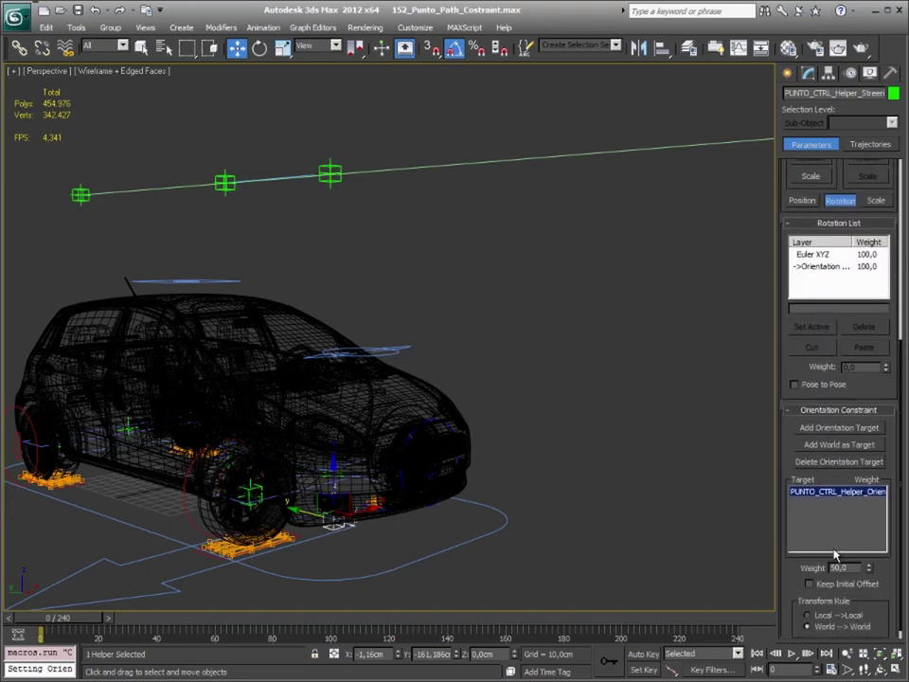
click(828, 574)
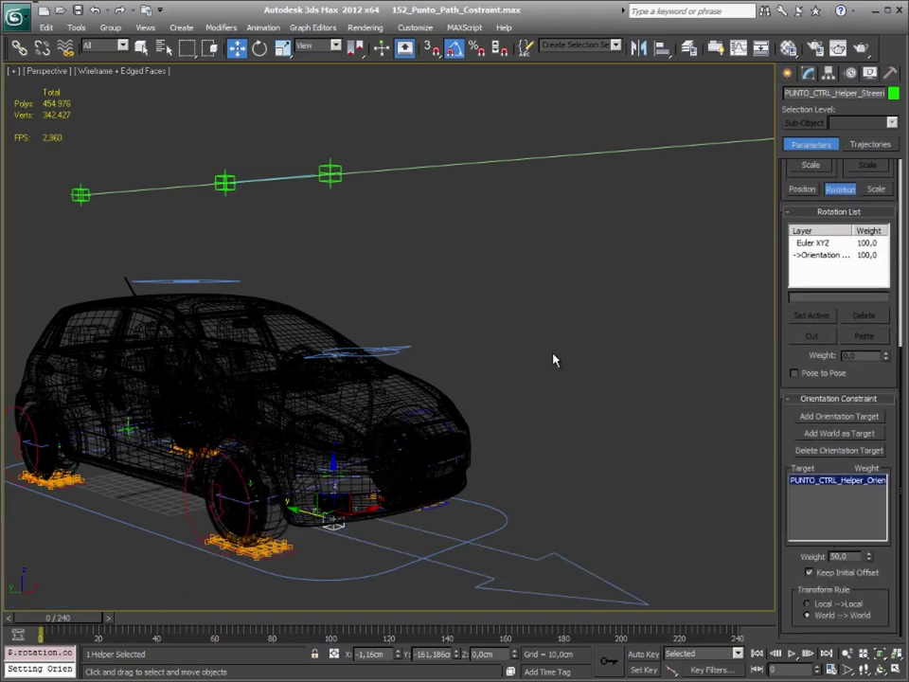
alt+middle_drag(455, 356, 458, 361)
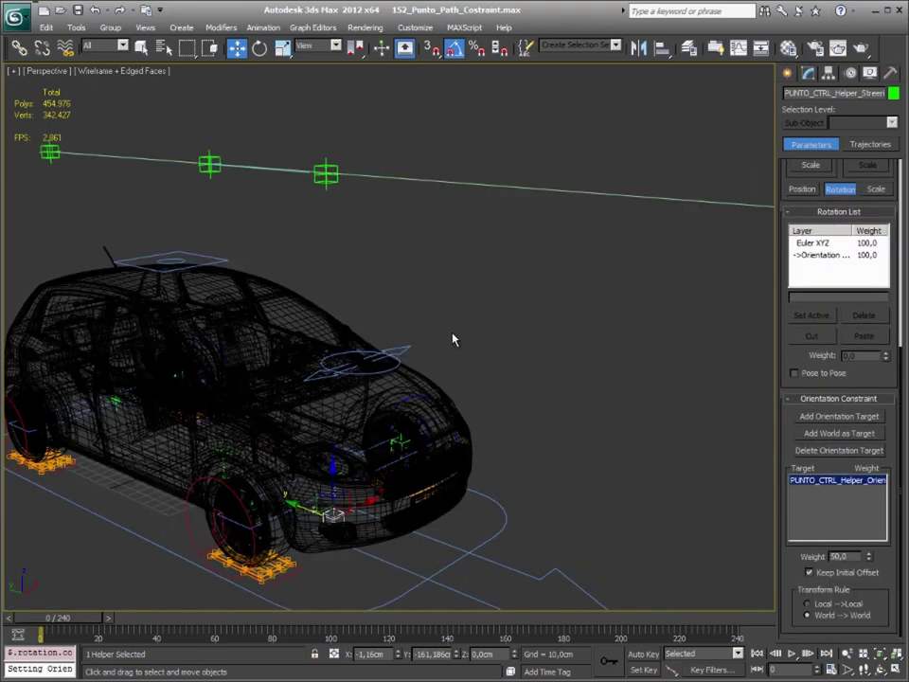
middle_drag(520, 339, 466, 333)
scroll(466, 332, down, 2)
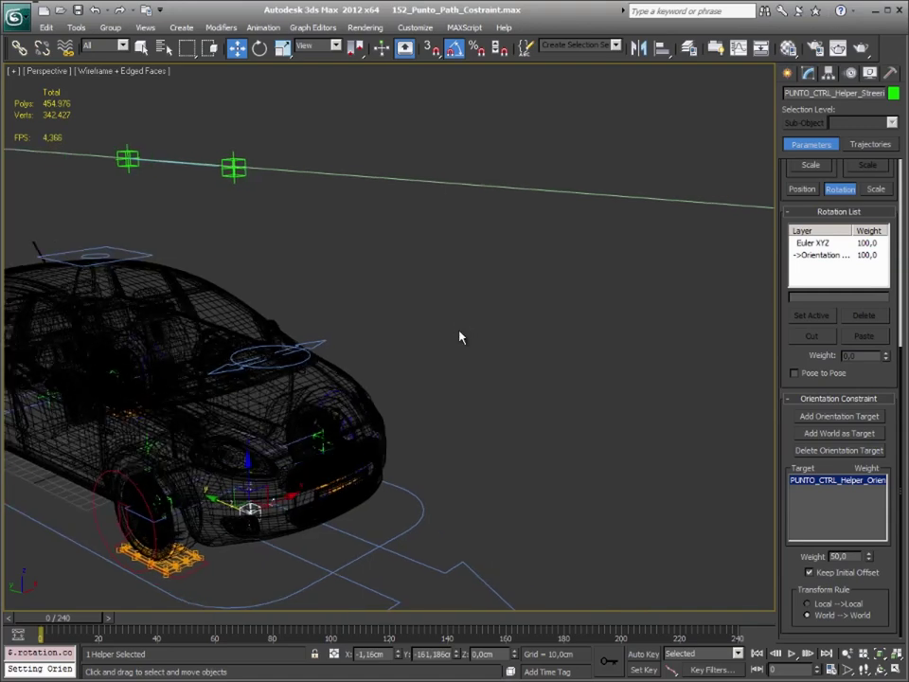
scroll(458, 337, down, 4)
scroll(464, 346, down, 2)
Scrub to frame 52 to check the car on the road, then save the scene.
alt+middle_drag(518, 402, 433, 476)
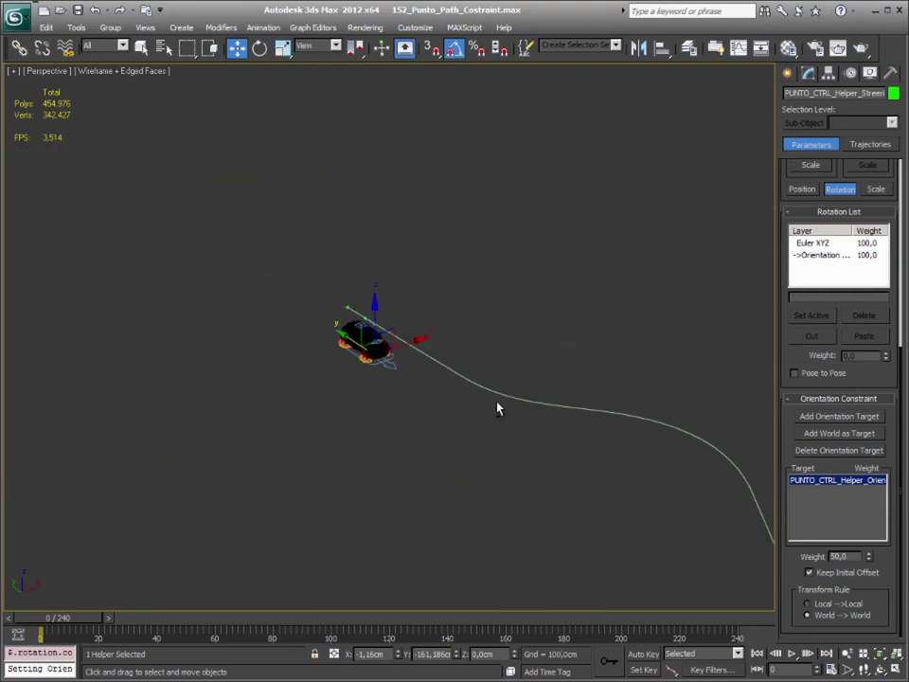
drag(95, 622, 282, 622)
scroll(392, 345, up, 2)
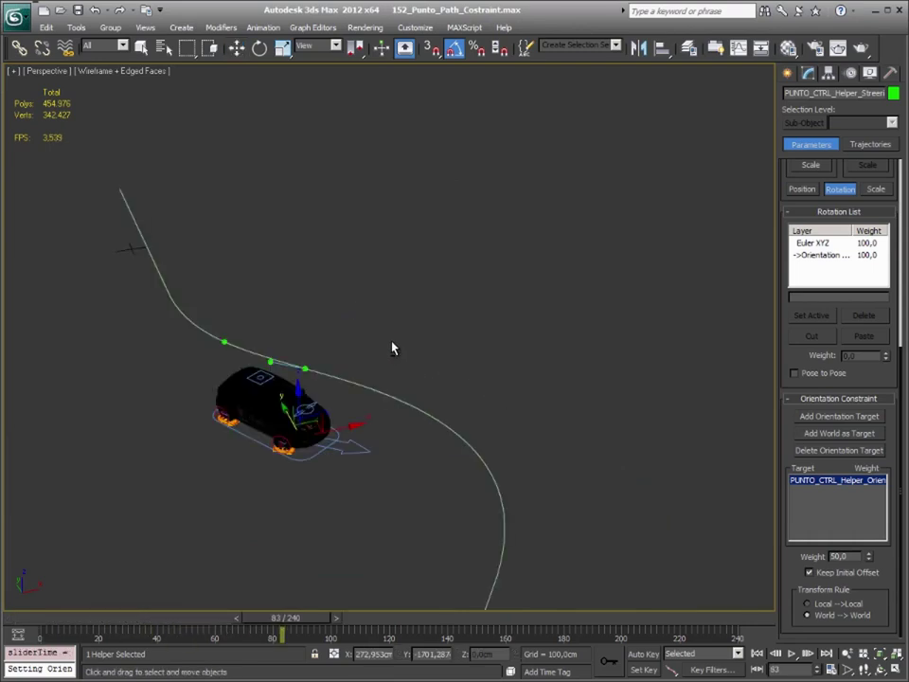
scroll(397, 344, up, 1)
scroll(398, 345, up, 1)
scroll(329, 467, up, 3)
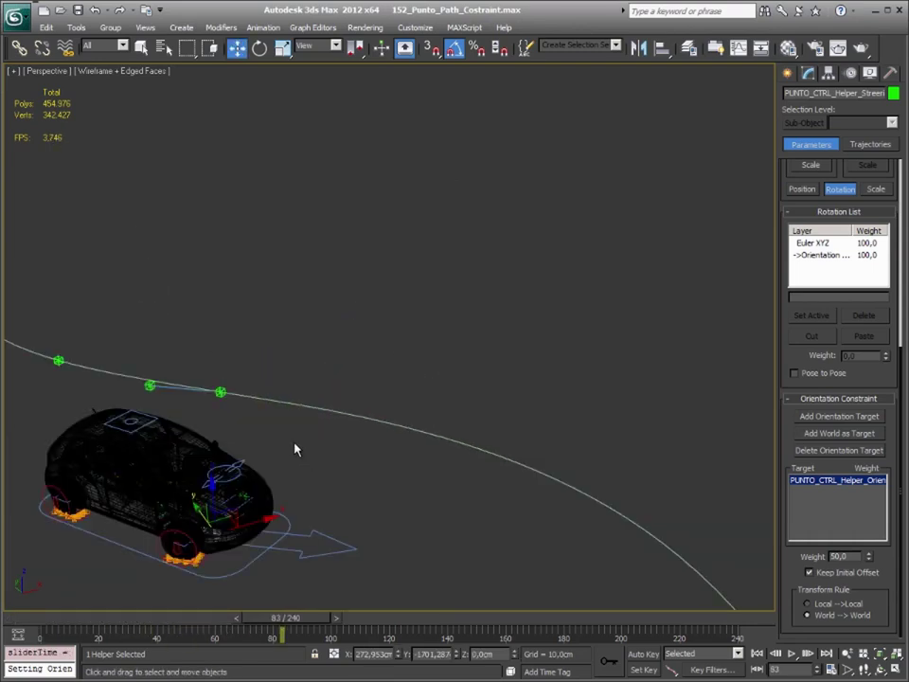
scroll(355, 413, up, 2)
scroll(416, 325, up, 2)
scroll(421, 322, up, 3)
scroll(433, 316, up, 1)
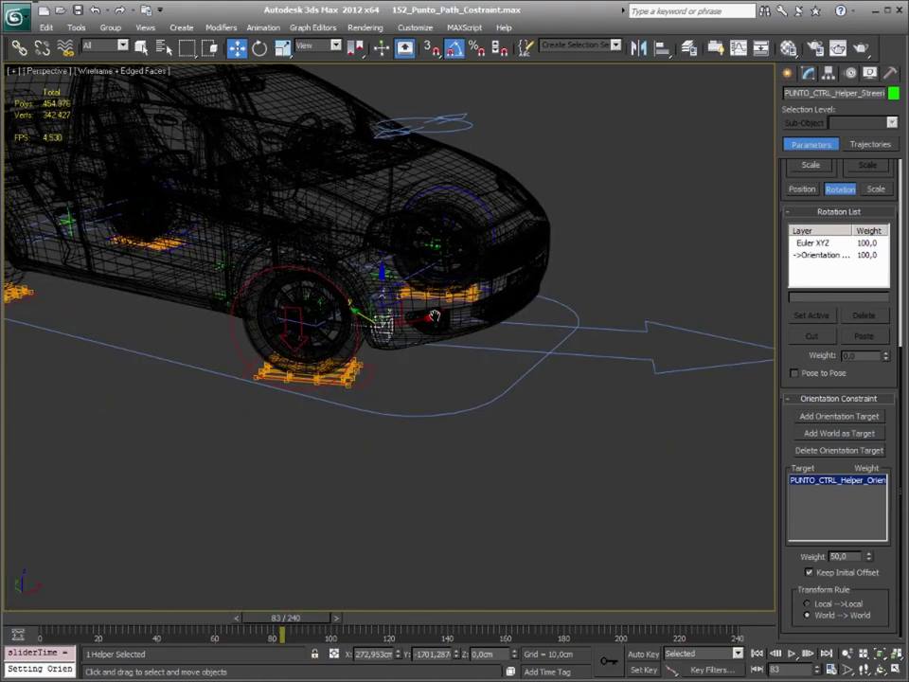
scroll(434, 316, down, 6)
middle_drag(430, 349, 386, 366)
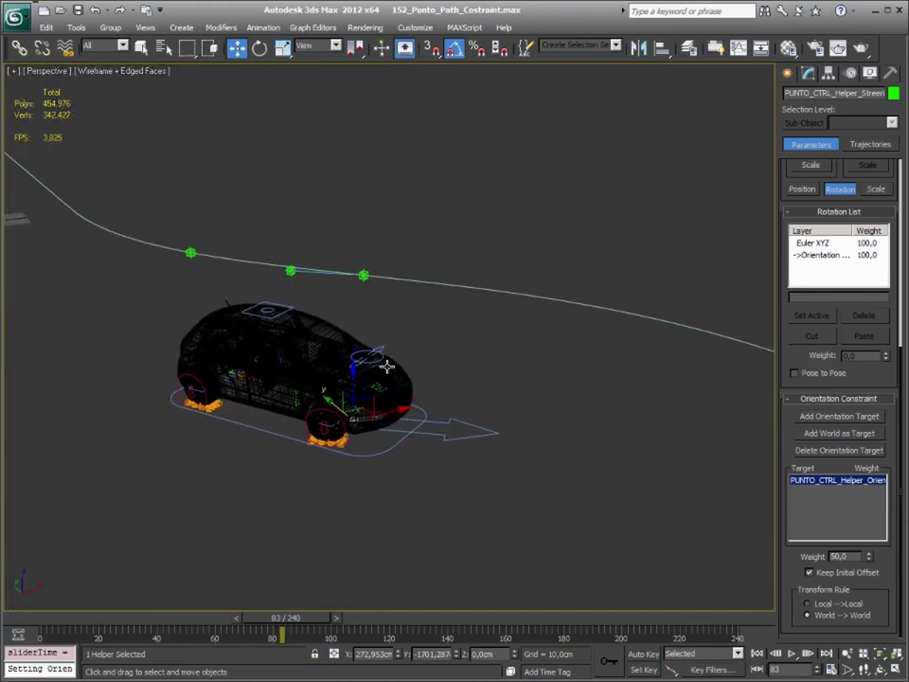
key(ctrl+s)
Zoom in on the car and scrub the animation to frames 84–85.
scroll(338, 461, up, 3)
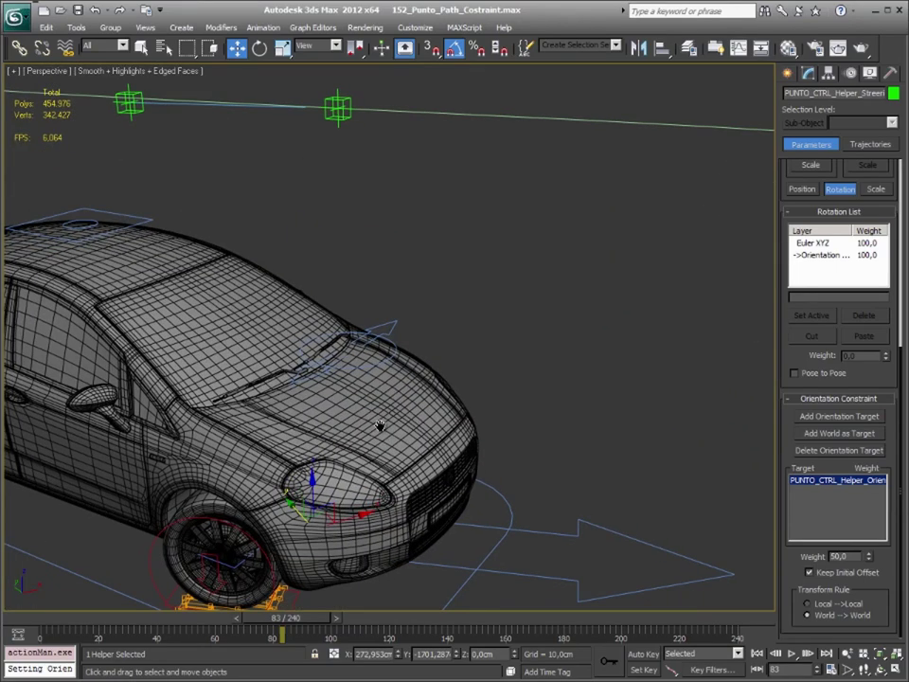
middle_drag(360, 445, 379, 435)
scroll(386, 430, up, 2)
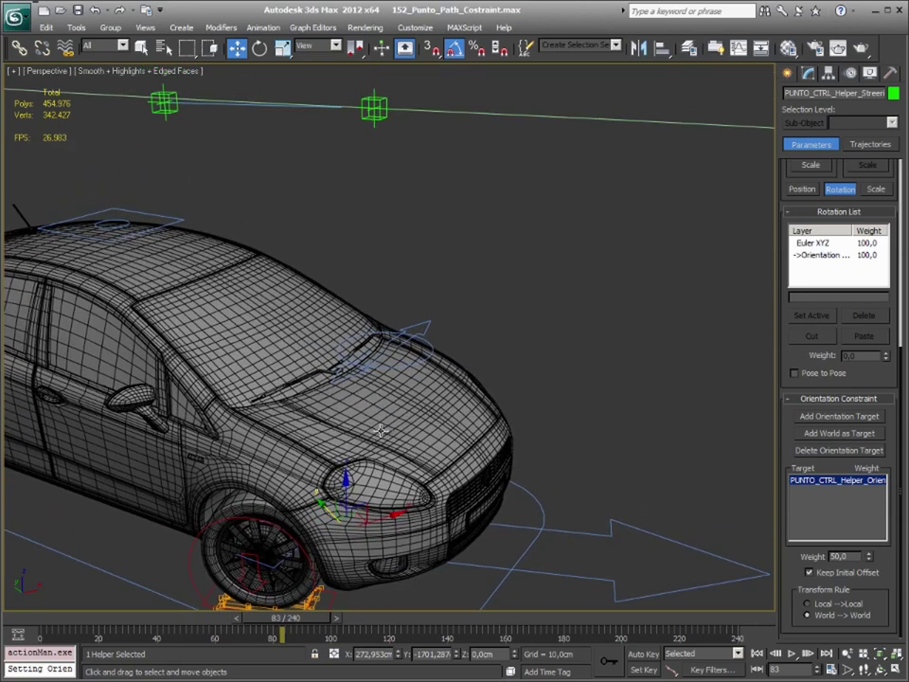
scroll(380, 431, down, 5)
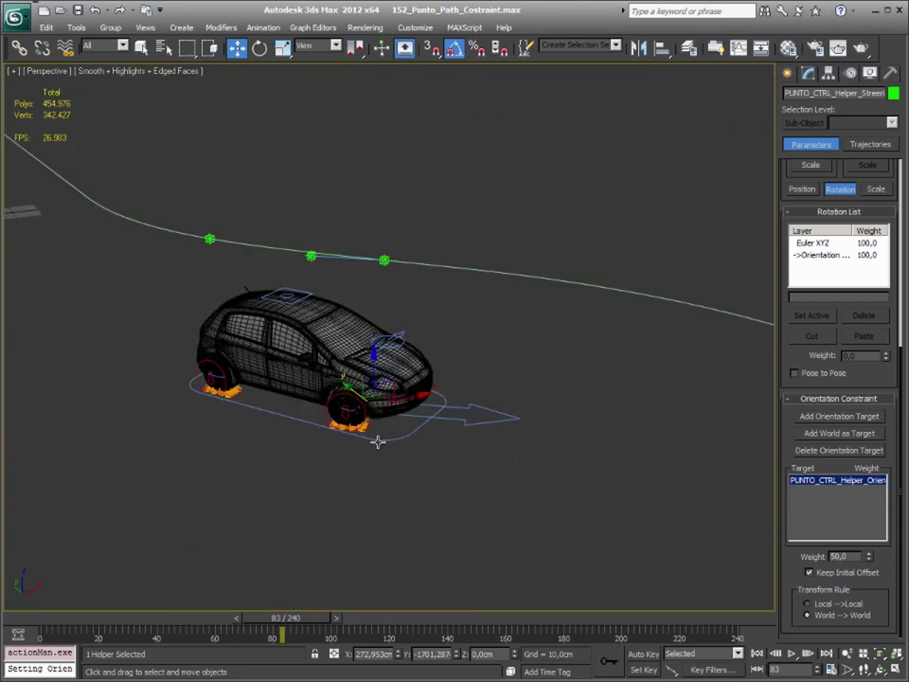
click(848, 654)
drag(355, 454, 353, 398)
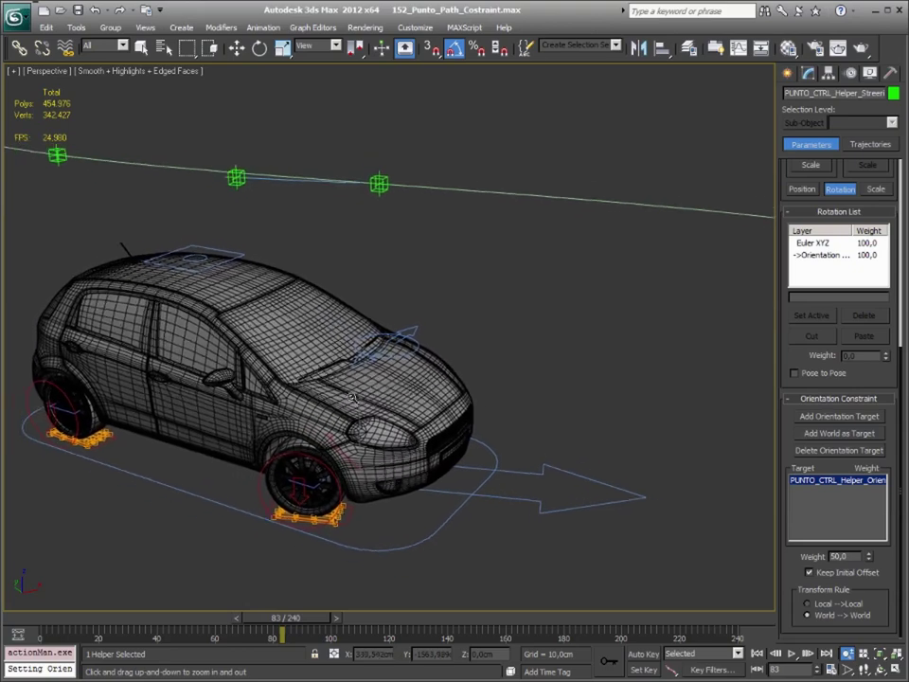
scroll(353, 398, down, 1)
key(w)
click(338, 618)
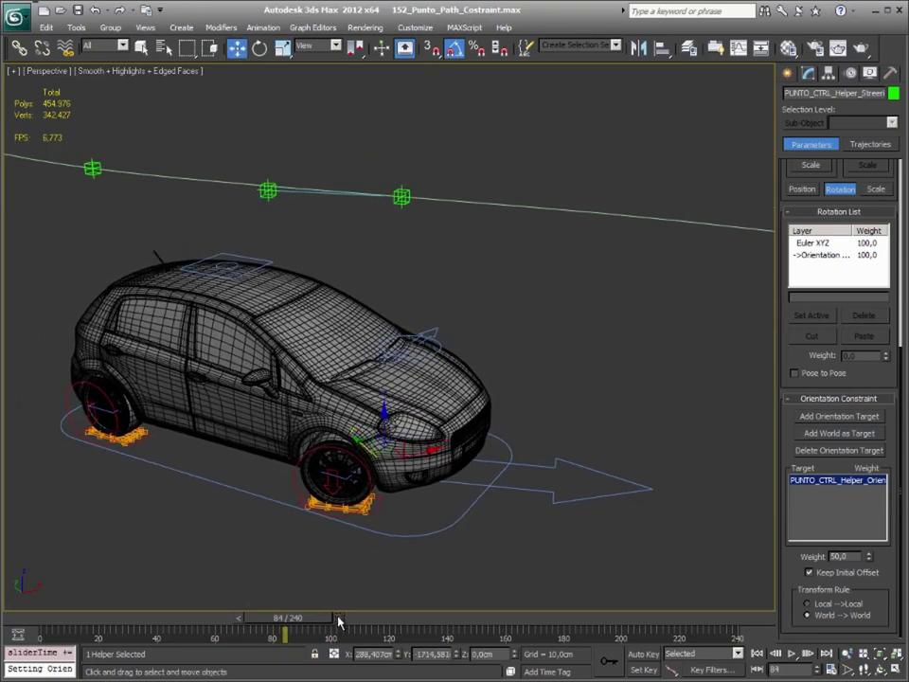
drag(339, 620, 230, 621)
Scrub back to frame 30, then forward to frames 103 and 93 to check the car.
key(w)
mouse_move(289, 399)
middle_down()
mouse_move(341, 396)
mouse_move(331, 447)
middle_up()
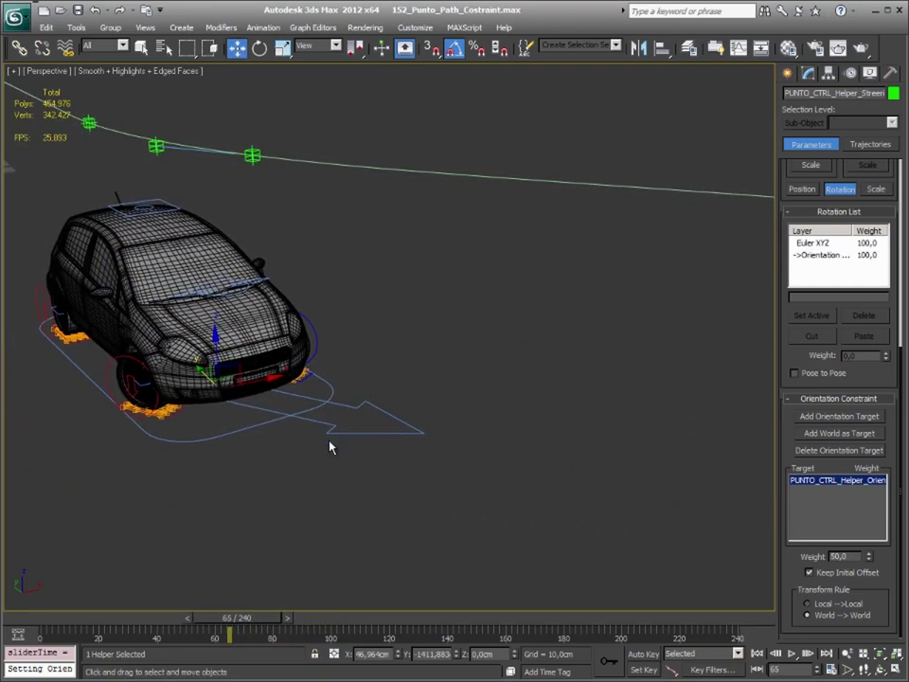
mouse_move(232, 617)
mouse_down()
mouse_move(159, 621)
mouse_move(341, 620)
mouse_up()
mouse_move(380, 560)
middle_down()
mouse_move(341, 507)
mouse_move(181, 493)
middle_up()
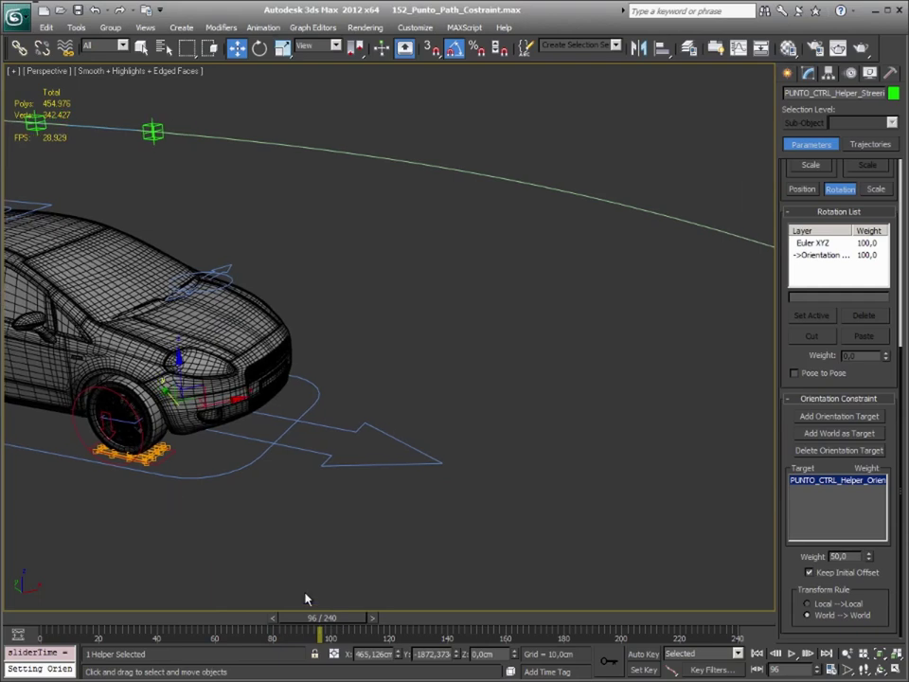
mouse_move(318, 620)
mouse_down()
mouse_move(358, 620)
mouse_move(335, 620)
mouse_move(350, 620)
mouse_up()
key(w)
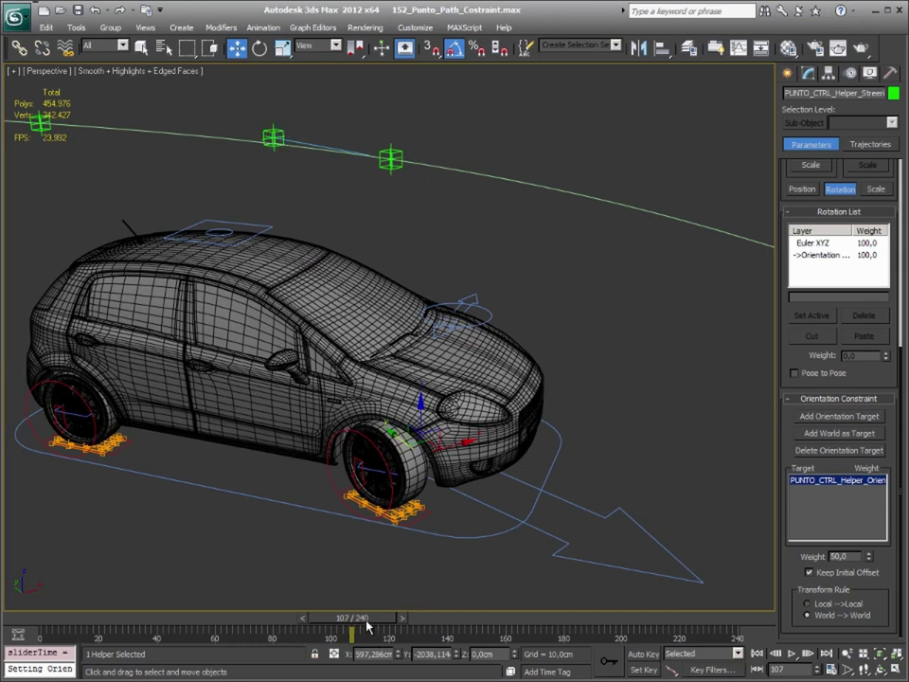
mouse_move(367, 625)
mouse_down()
mouse_move(385, 622)
mouse_move(334, 622)
mouse_move(361, 620)
mouse_up()
Drive the car around the curve to frames 135 and 155.
scroll(426, 536, down, 1)
scroll(426, 536, down, 4)
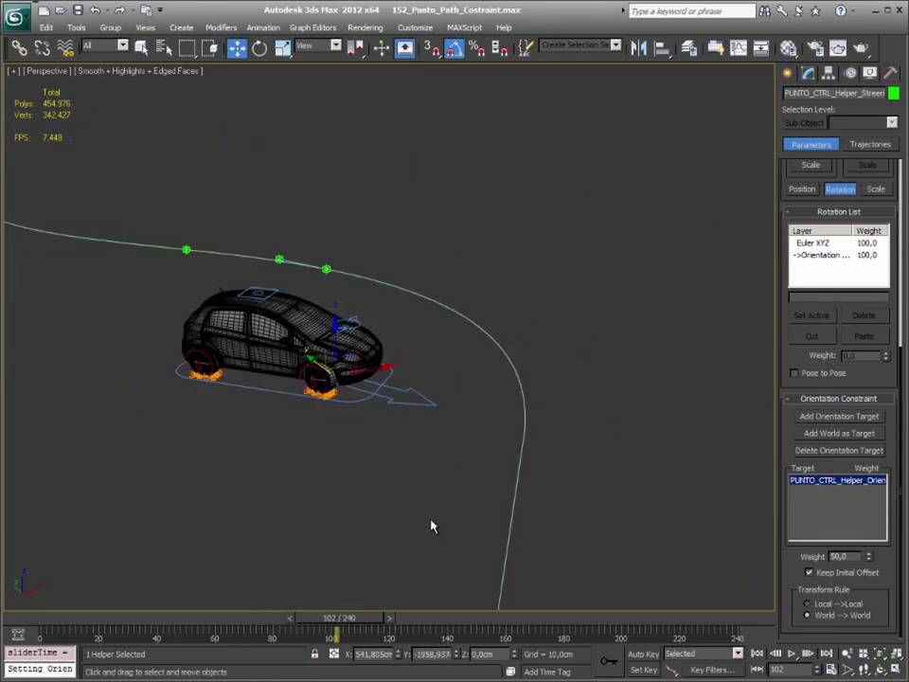
middle_drag(431, 527, 414, 500)
mouse_move(338, 620)
mouse_down()
mouse_move(464, 627)
mouse_move(331, 631)
mouse_move(500, 631)
mouse_move(284, 628)
mouse_move(490, 629)
mouse_up()
mouse_move(597, 502)
middle_down()
mouse_move(597, 396)
mouse_move(598, 405)
middle_up()
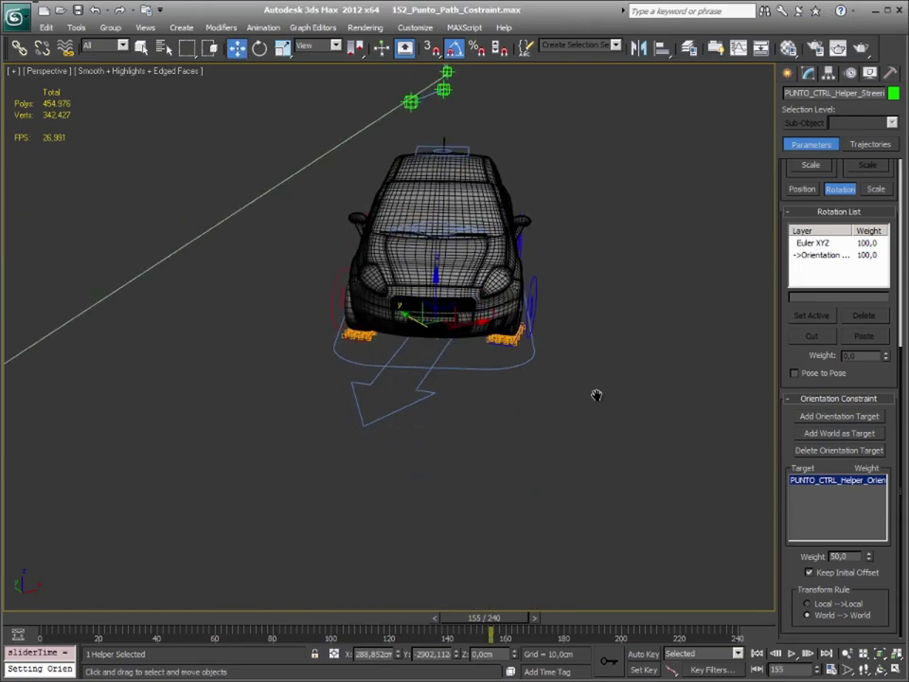
Rotate the PUNTO_CTRL_SHAPE arrow about its Z axis, then return the animation to frame 51.
click(440, 357)
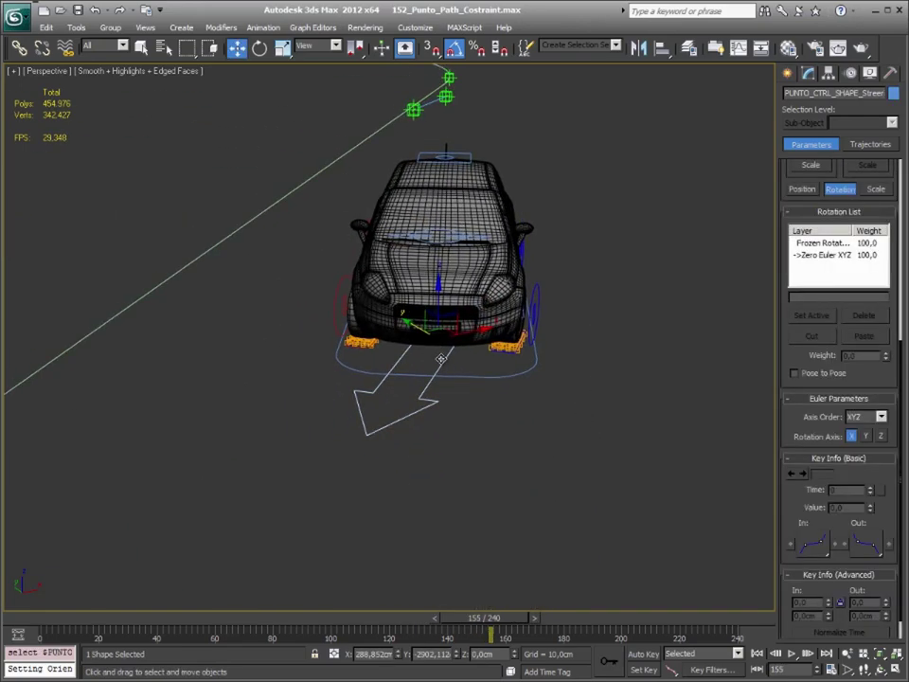
key(e)
drag(430, 356, 451, 359)
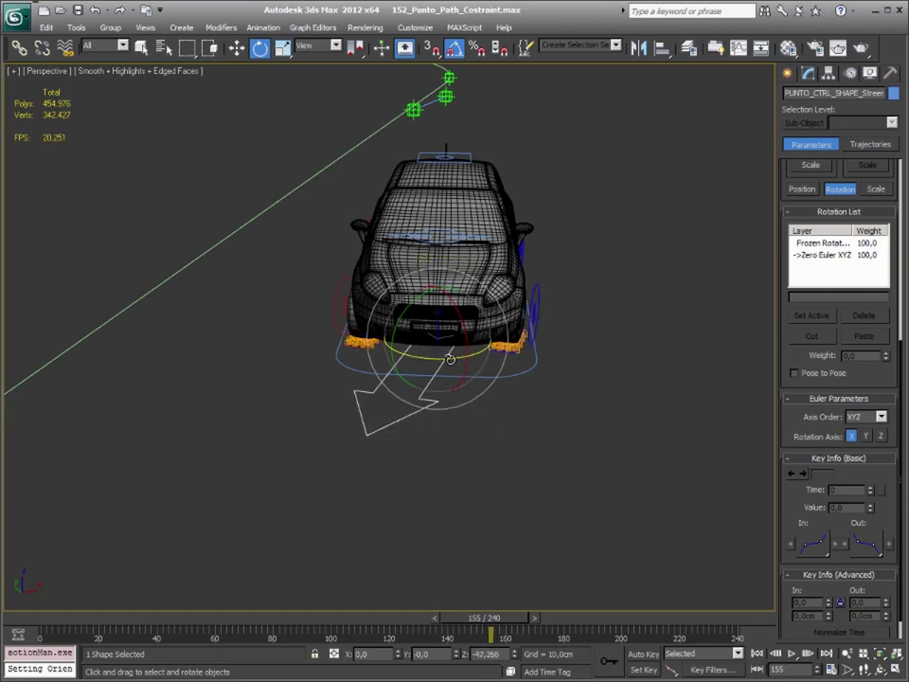
alt+middle_drag(306, 423, 331, 426)
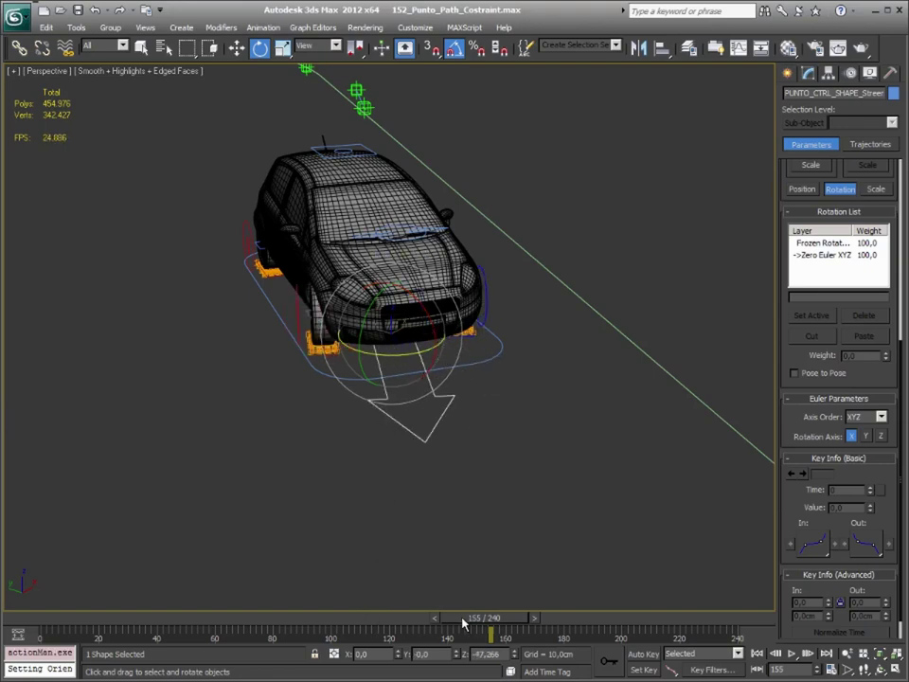
drag(463, 621, 199, 617)
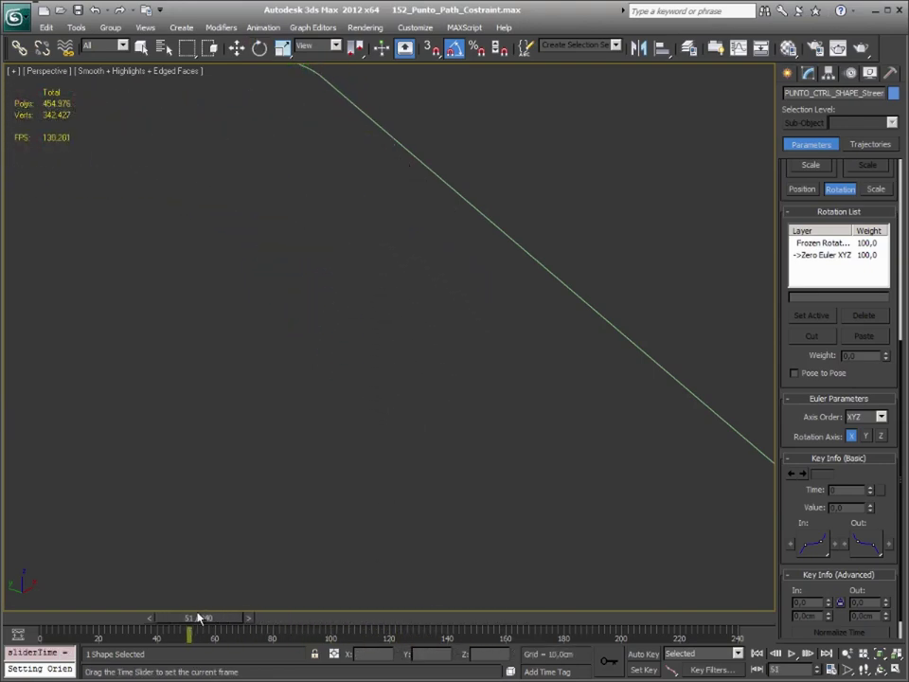